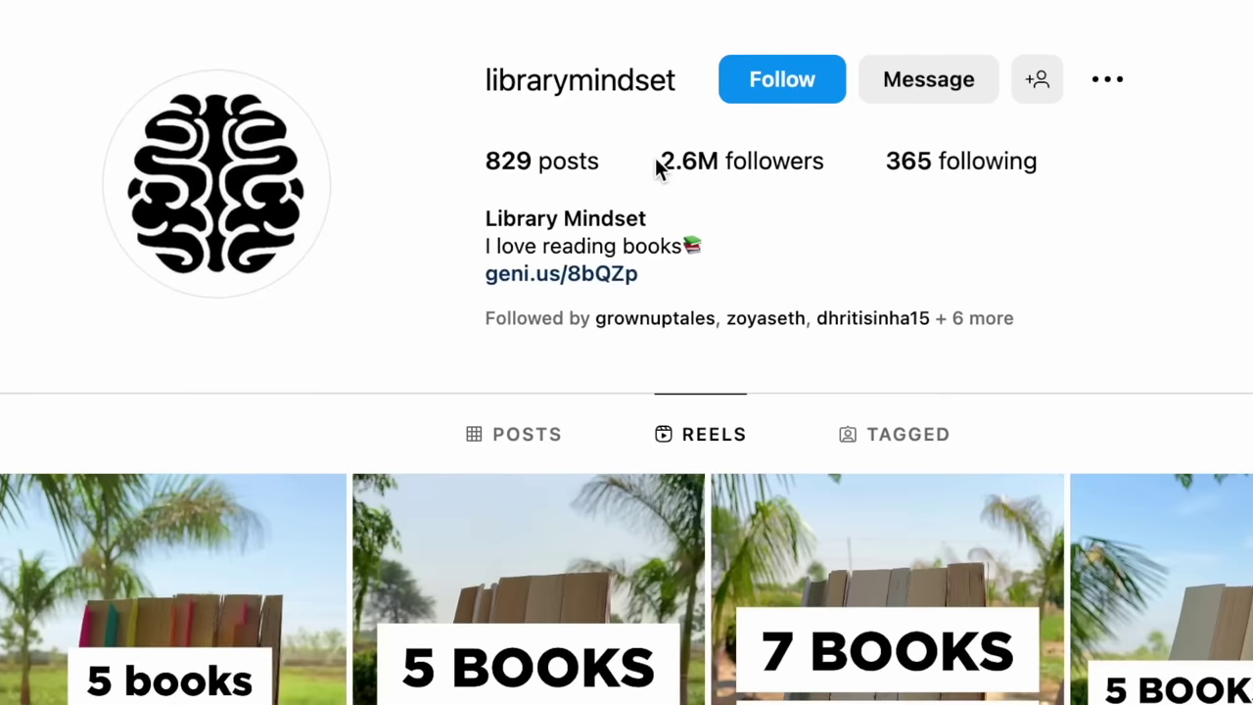
- Highlight the 2.6M follower count and open the 1.1M-view 'Think Critically' reel
{"action": "left_click_drag", "start_coordinate": [658, 169], "coordinate": [827, 164]}
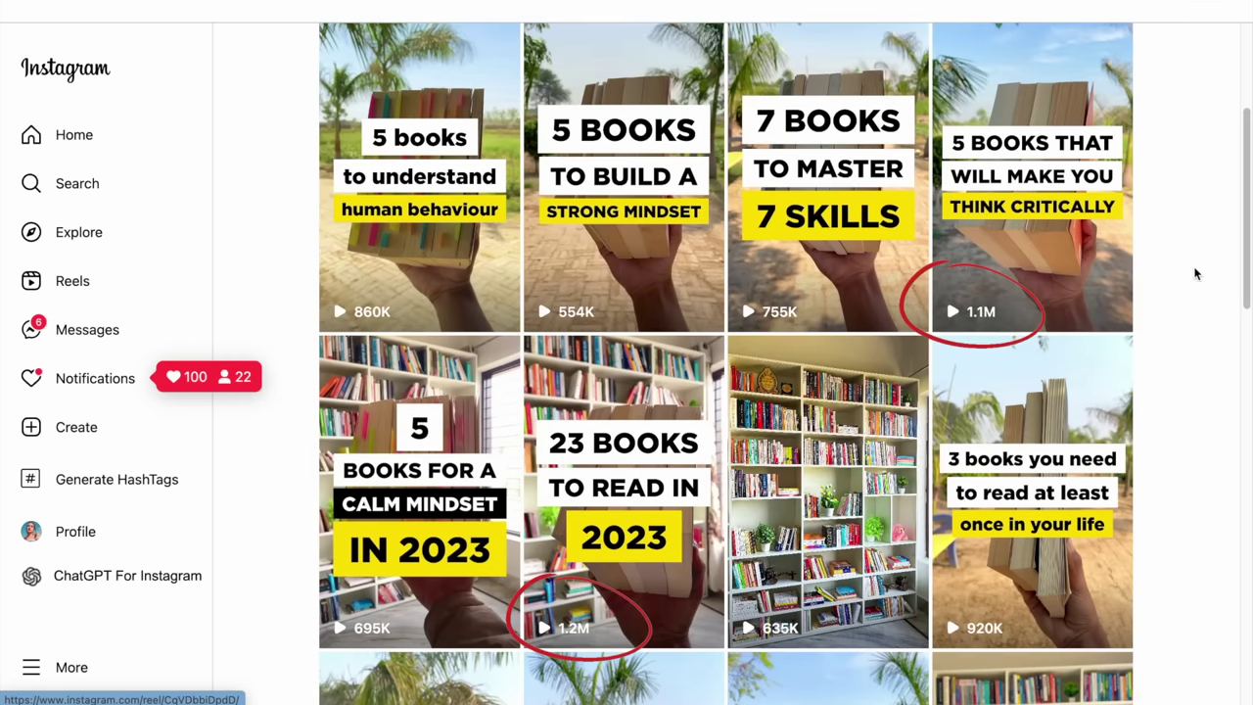
{"action": "left_click", "coordinate": [1106, 294]}
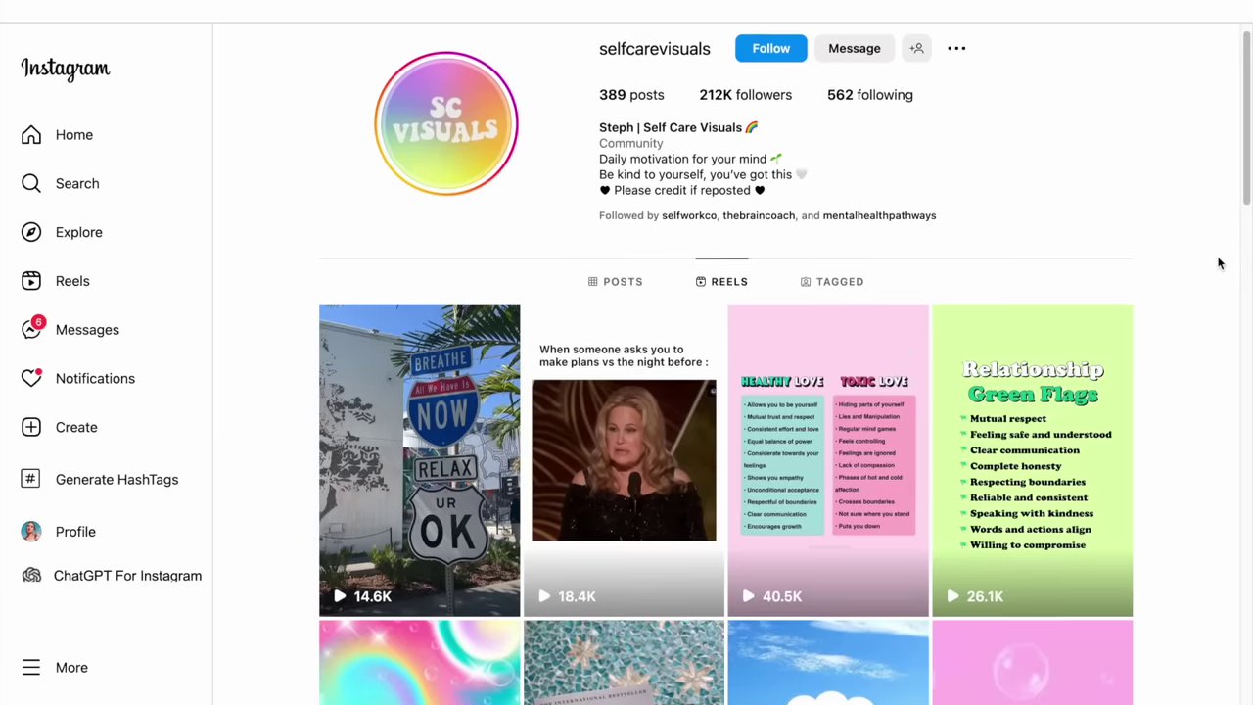
- Scroll down through the profile's reels grid
{"action": "scroll", "coordinate": [1219, 263], "scroll_direction": "down", "scroll_amount": 8}
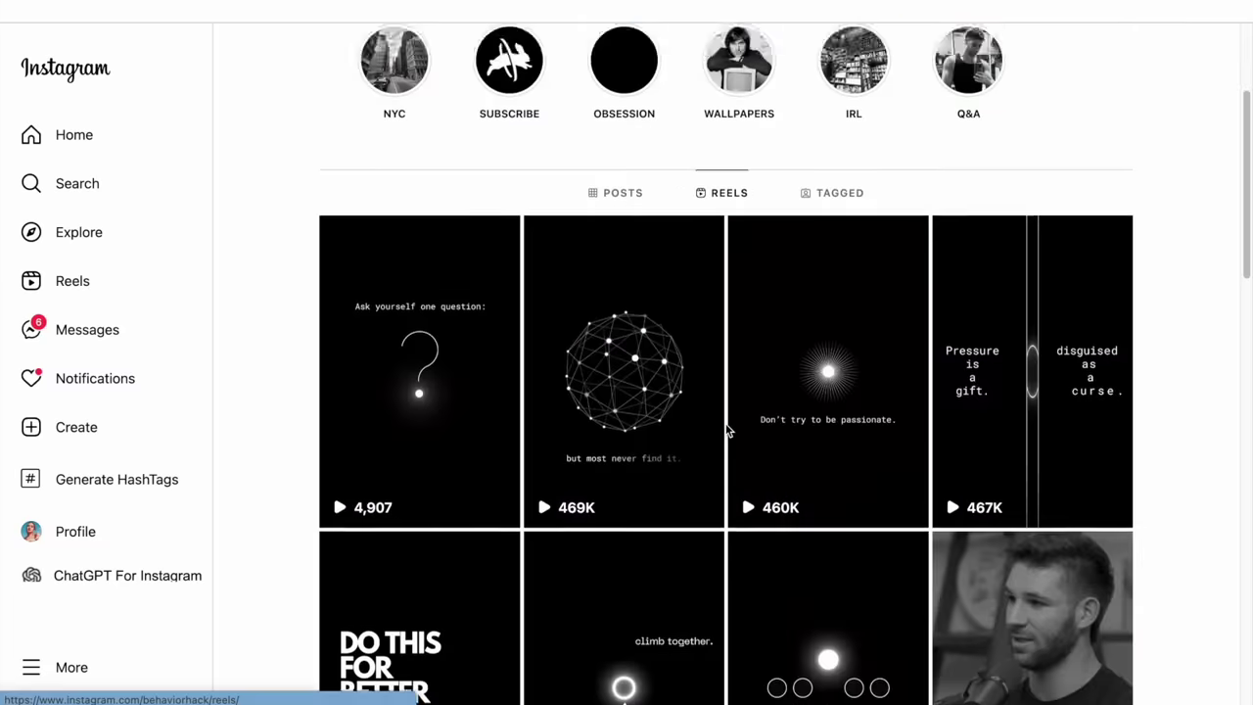
{"action": "scroll", "coordinate": [727, 430], "scroll_direction": "down", "scroll_amount": 2}
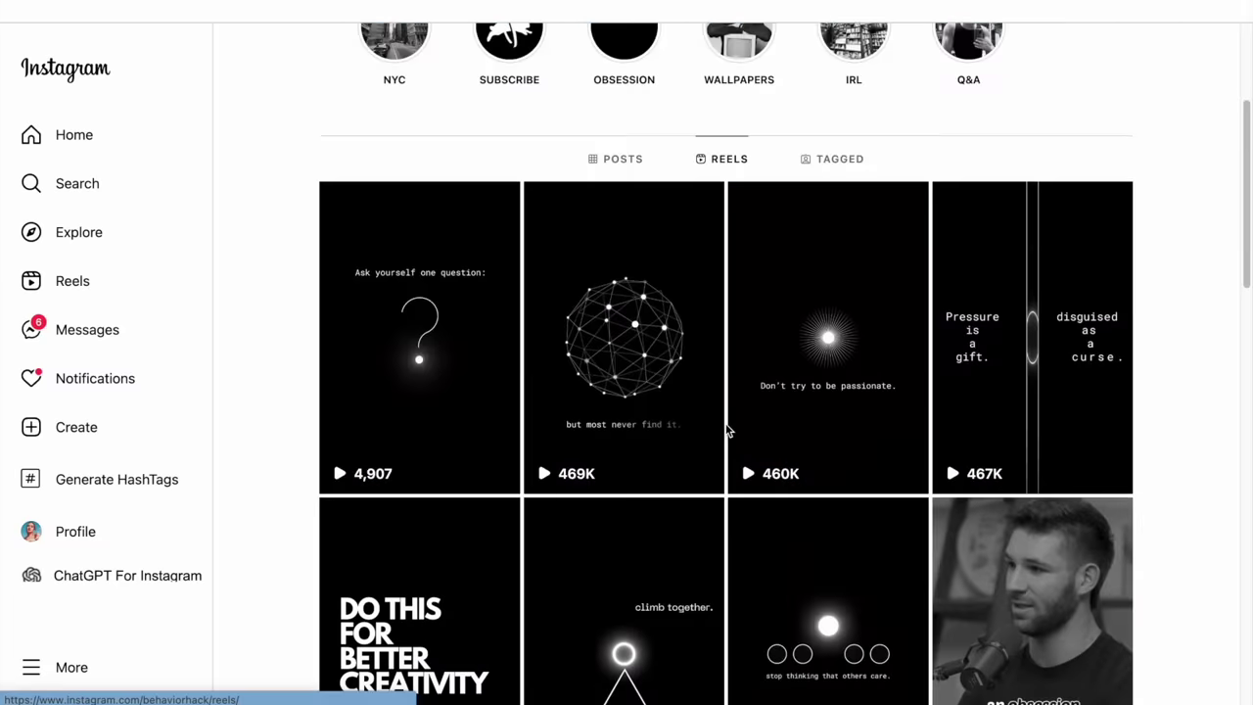
{"action": "scroll", "coordinate": [727, 431], "scroll_direction": "down", "scroll_amount": 3}
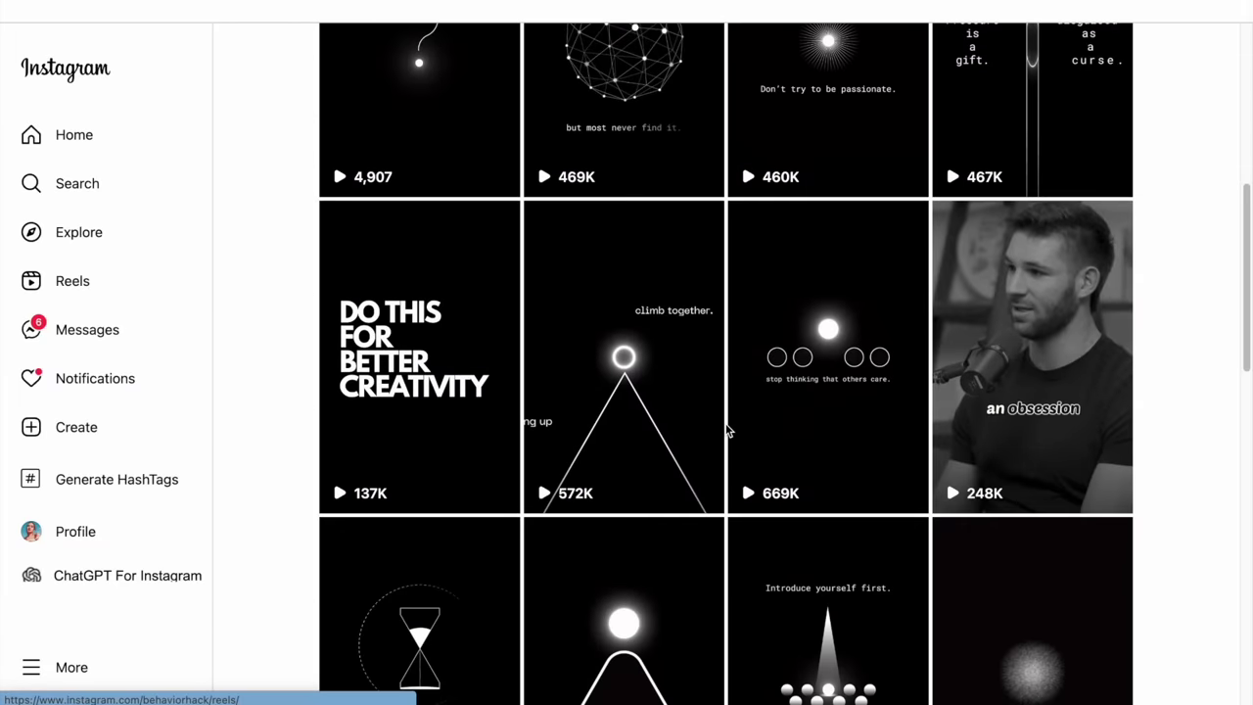
{"action": "scroll", "coordinate": [728, 431], "scroll_direction": "down", "scroll_amount": 1}
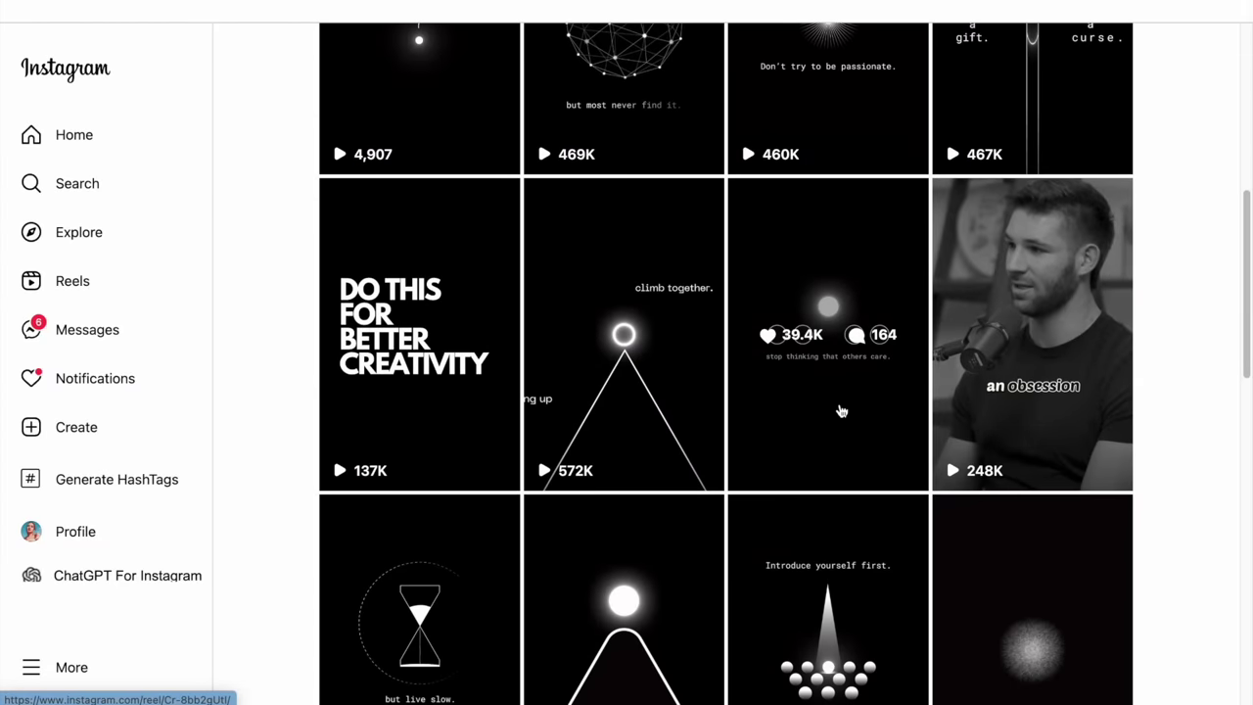
{"action": "scroll", "coordinate": [840, 411], "scroll_direction": "down", "scroll_amount": 3}
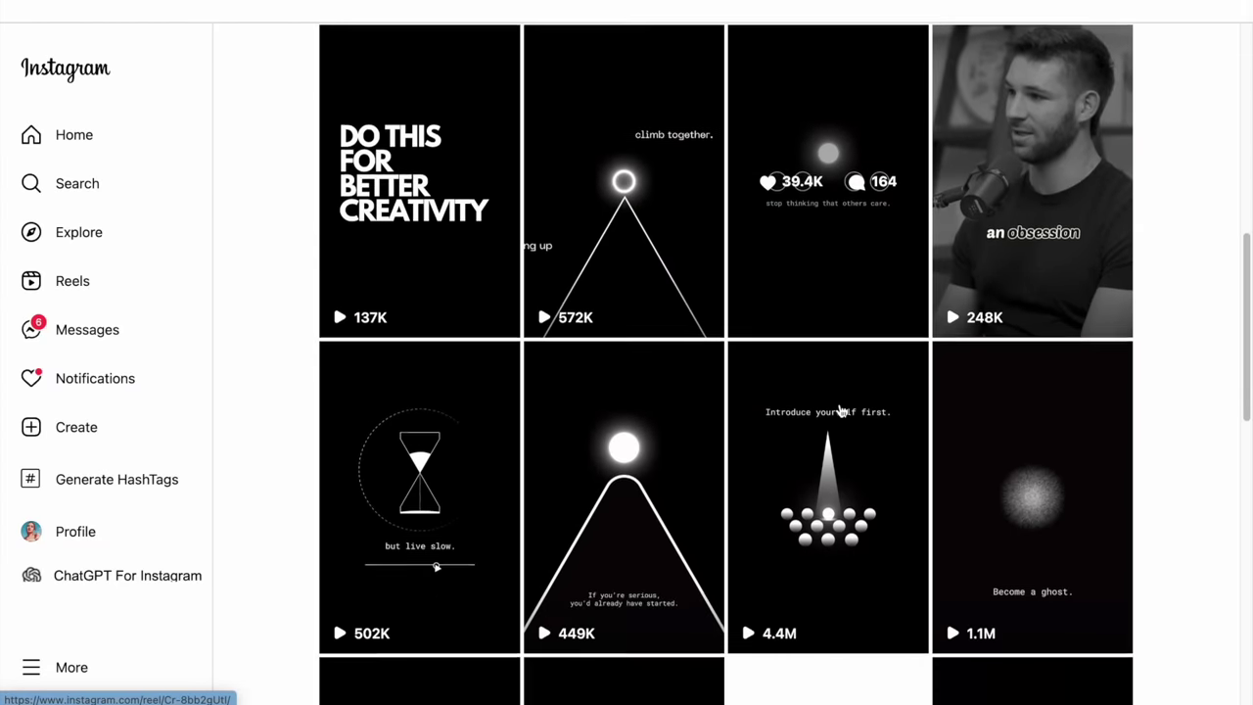
{"action": "scroll", "coordinate": [840, 411], "scroll_direction": "down", "scroll_amount": 3}
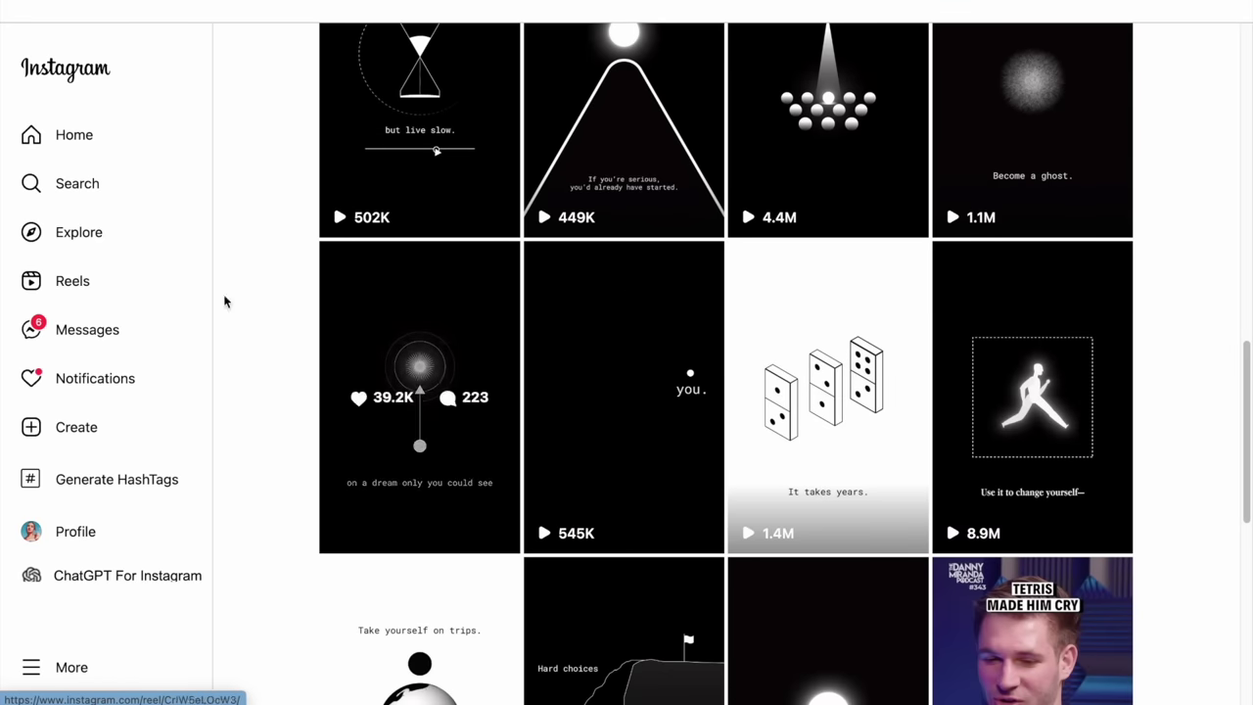
- Search for a habits account and open its 'Simple Daily Habits' reel post
{"action": "left_click", "coordinate": [54, 177]}
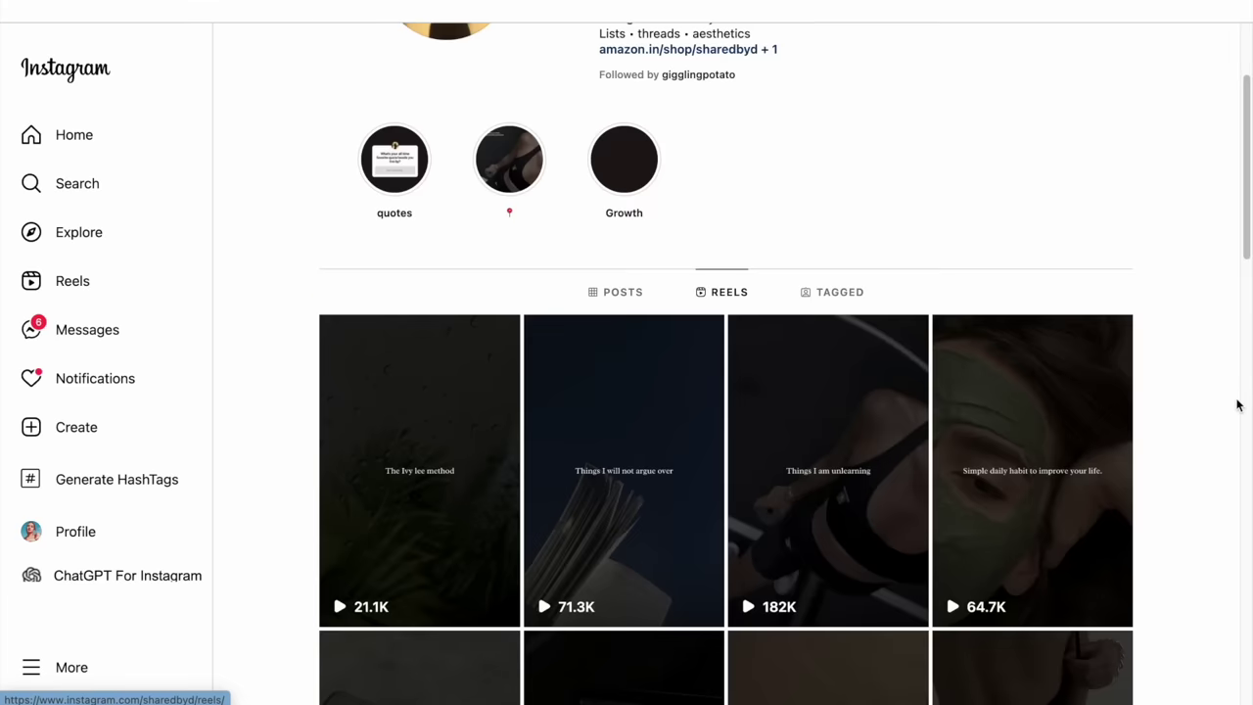
{"action": "scroll", "coordinate": [1237, 405], "scroll_direction": "down", "scroll_amount": 3}
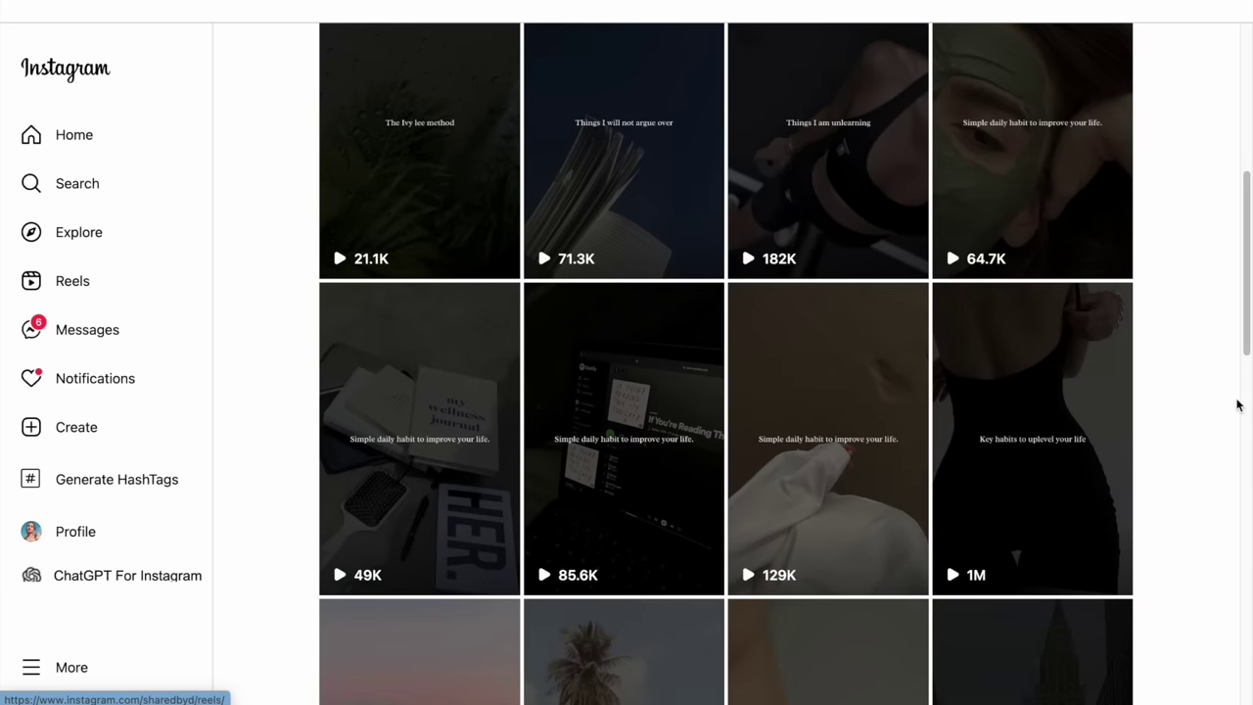
{"action": "scroll", "coordinate": [1237, 405], "scroll_direction": "down", "scroll_amount": 1}
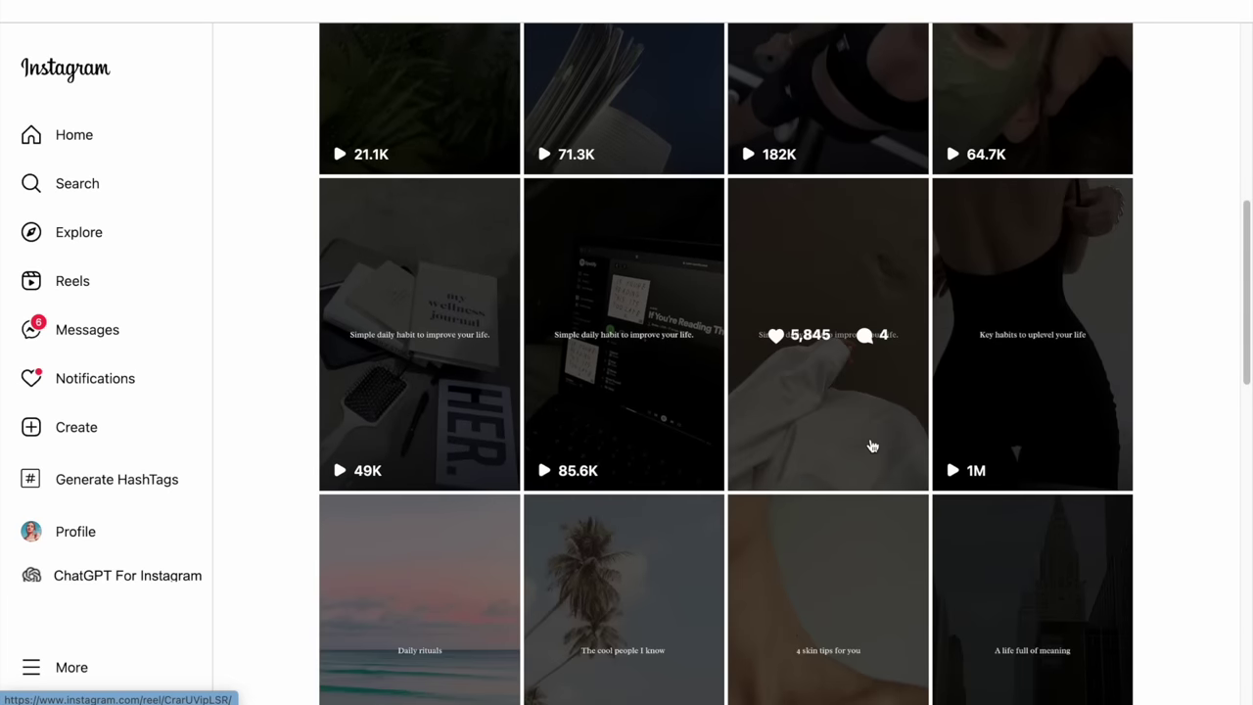
{"action": "left_click", "coordinate": [872, 447]}
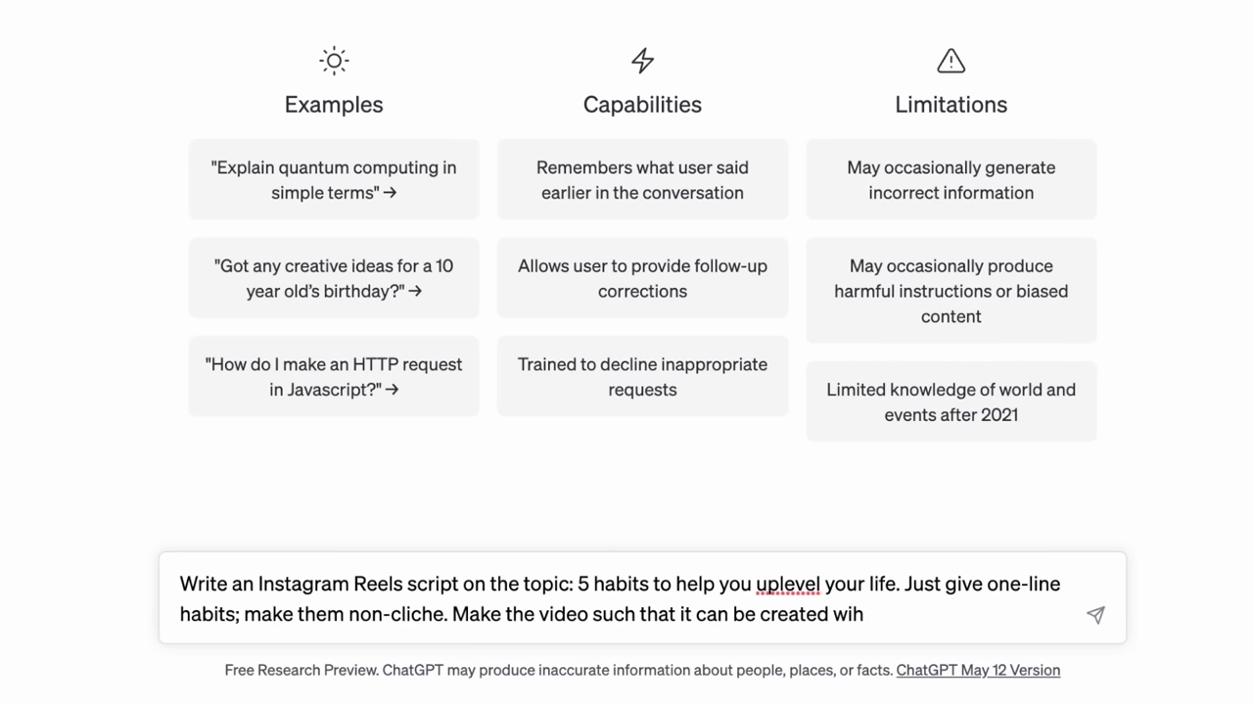
- Ask ChatGPT for a five-habit Reels script with one-line, non-cliché habits for text and music
{"action": "type", "text": "h just text a"}
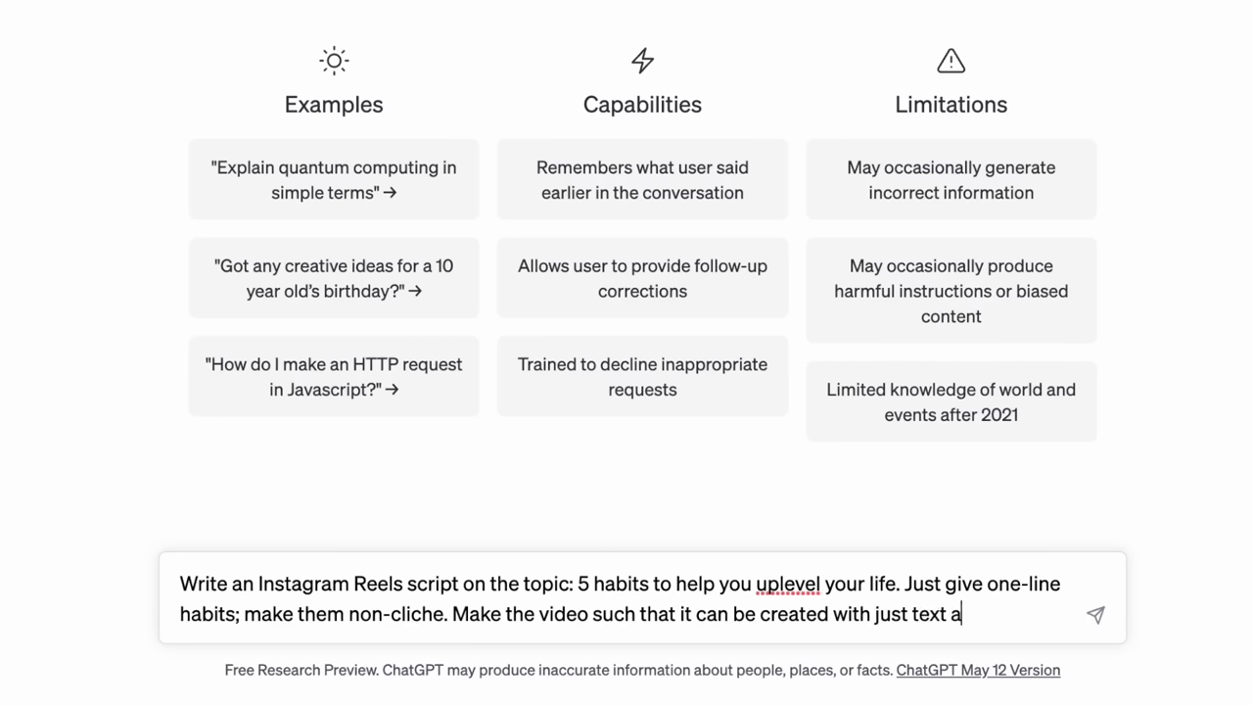
{"action": "type", "text": "nd music"}
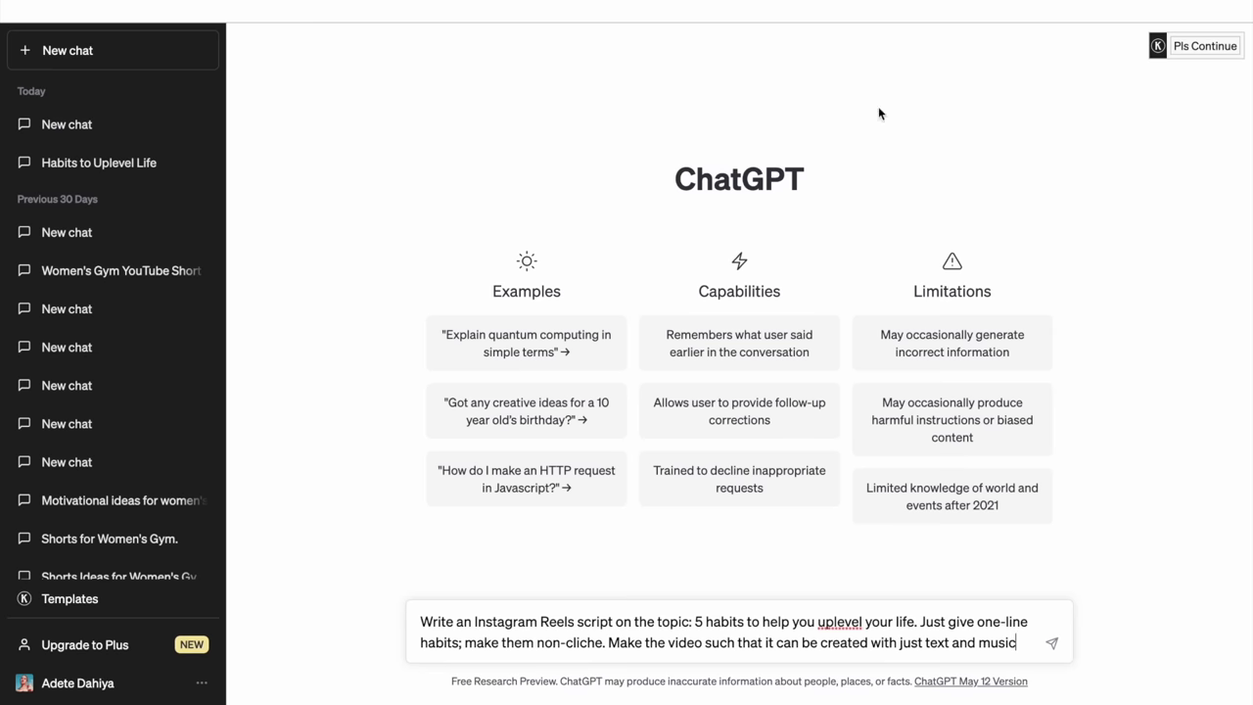
{"action": "left_click", "coordinate": [1054, 644]}
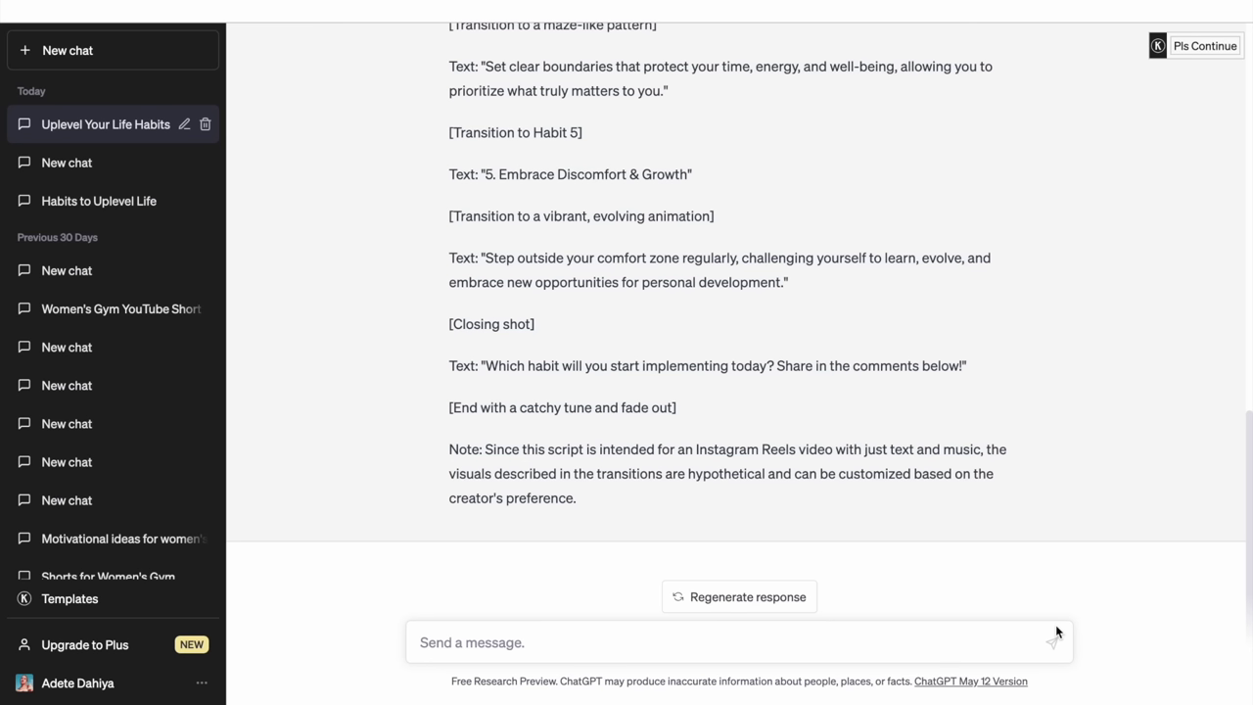
- Ask ChatGPT for stock media suggestions per habit without explanation text, and scroll the reply
{"action": "left_click", "coordinate": [744, 638]}
{"action": "type", "text": "Give stock "}
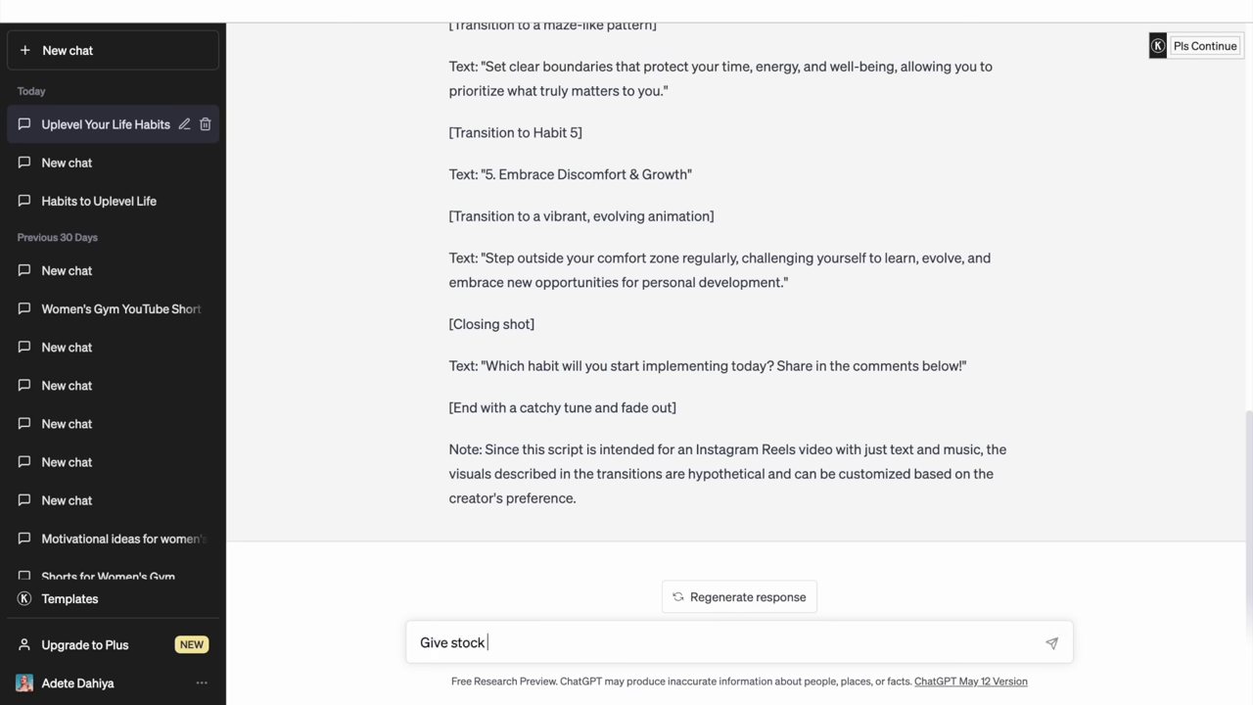
{"action": "type", "text": "media suggestions to go with"}
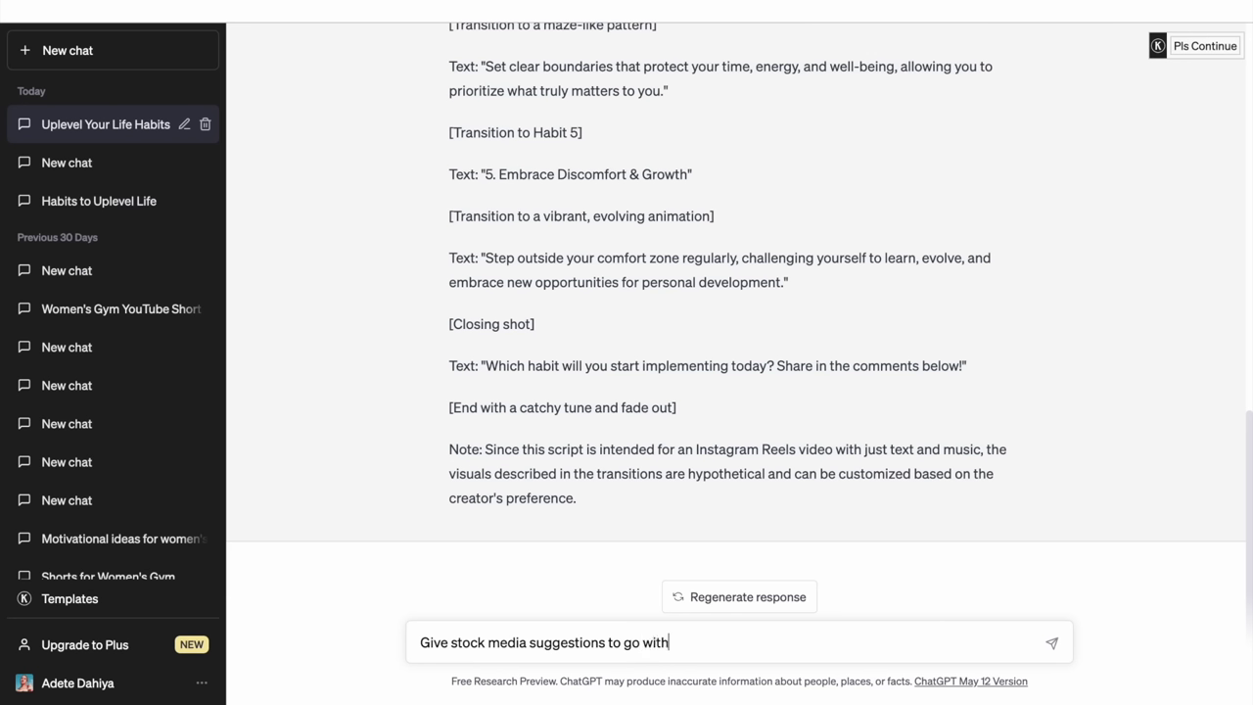
{"action": "type", "text": " each habit. And remove the explan"}
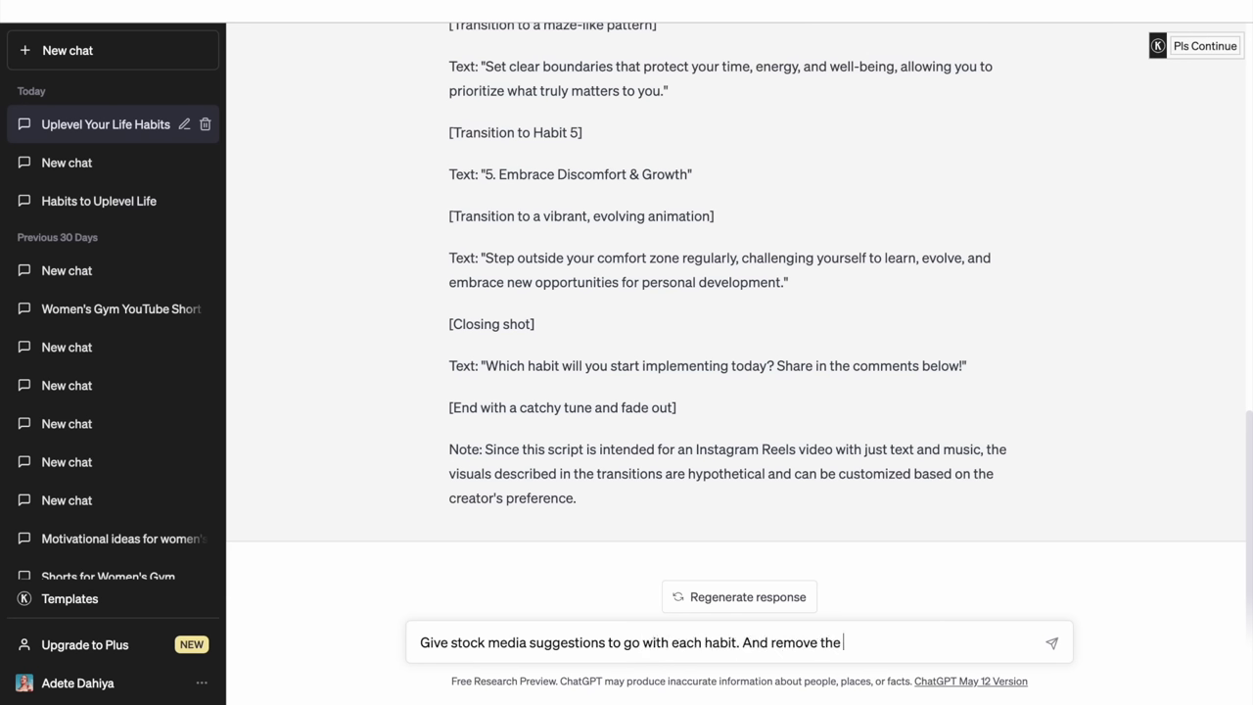
{"action": "type", "text": "ation text."}
{"action": "key", "text": "Return"}
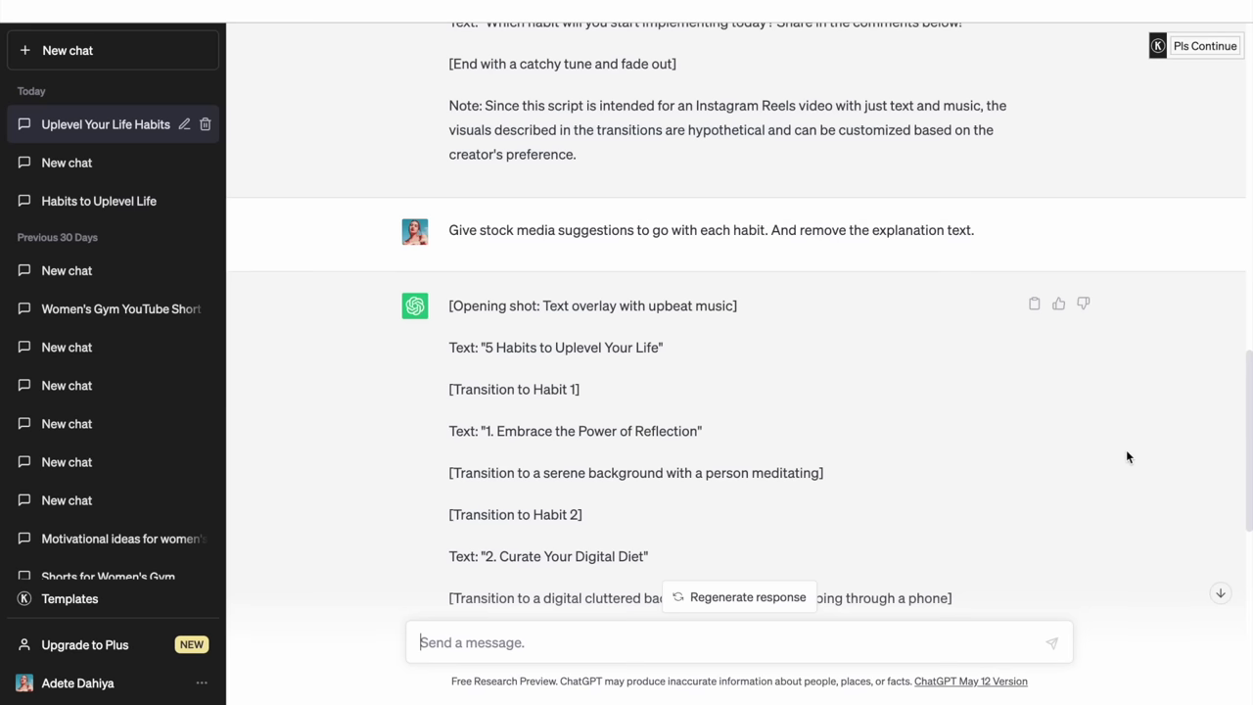
{"action": "scroll", "coordinate": [734, 323], "scroll_direction": "down", "scroll_amount": 5}
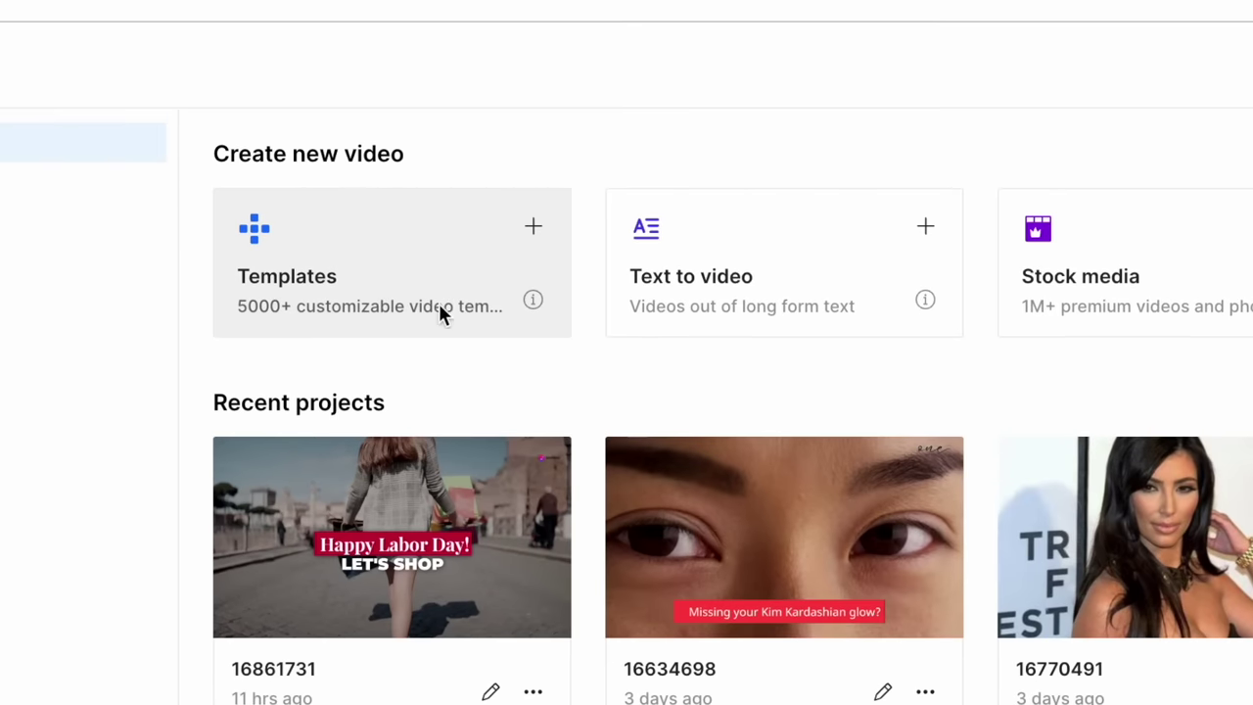
- Open the template gallery and search templates for 'motivational' videos
{"action": "left_click", "coordinate": [539, 243]}
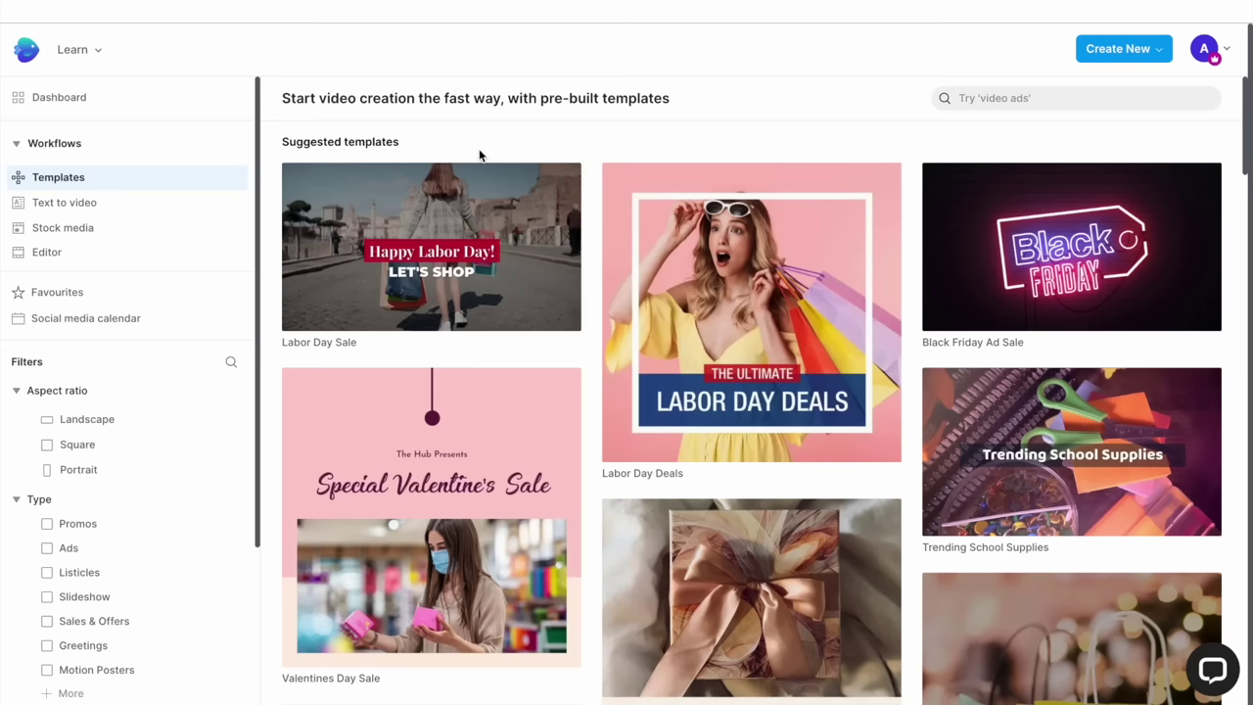
{"action": "left_click", "coordinate": [1104, 102]}
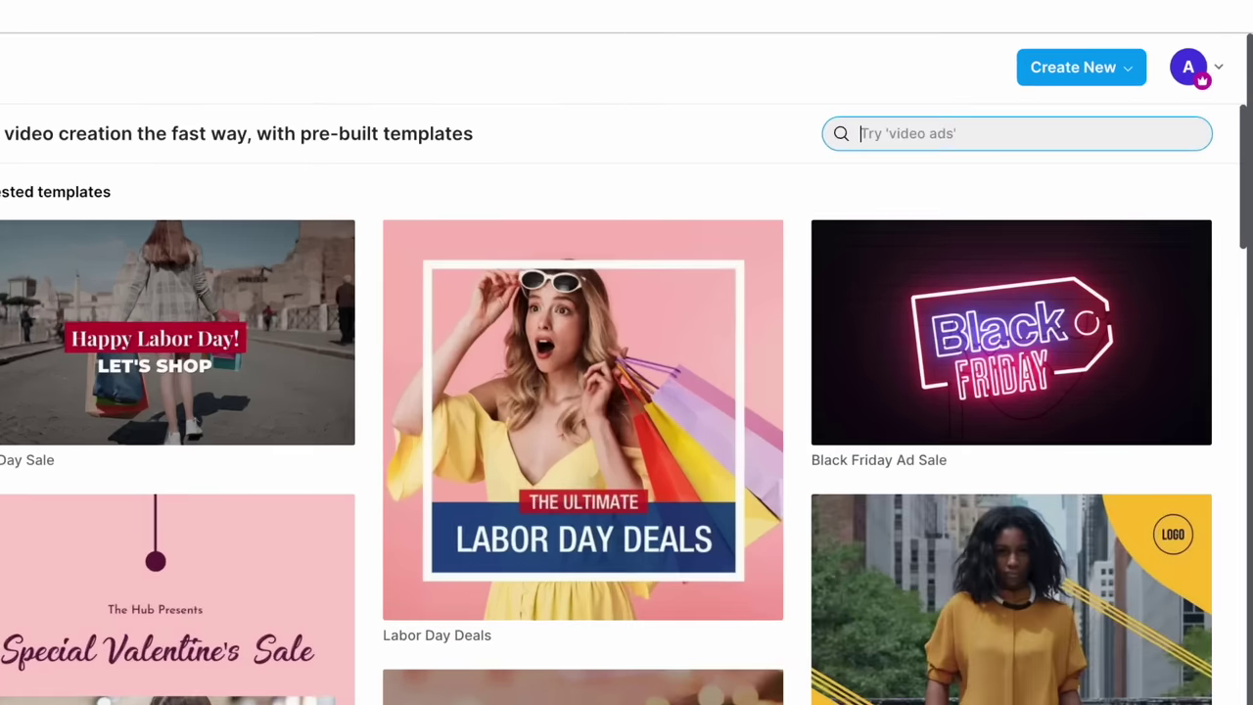
{"action": "type", "text": "motiv"}
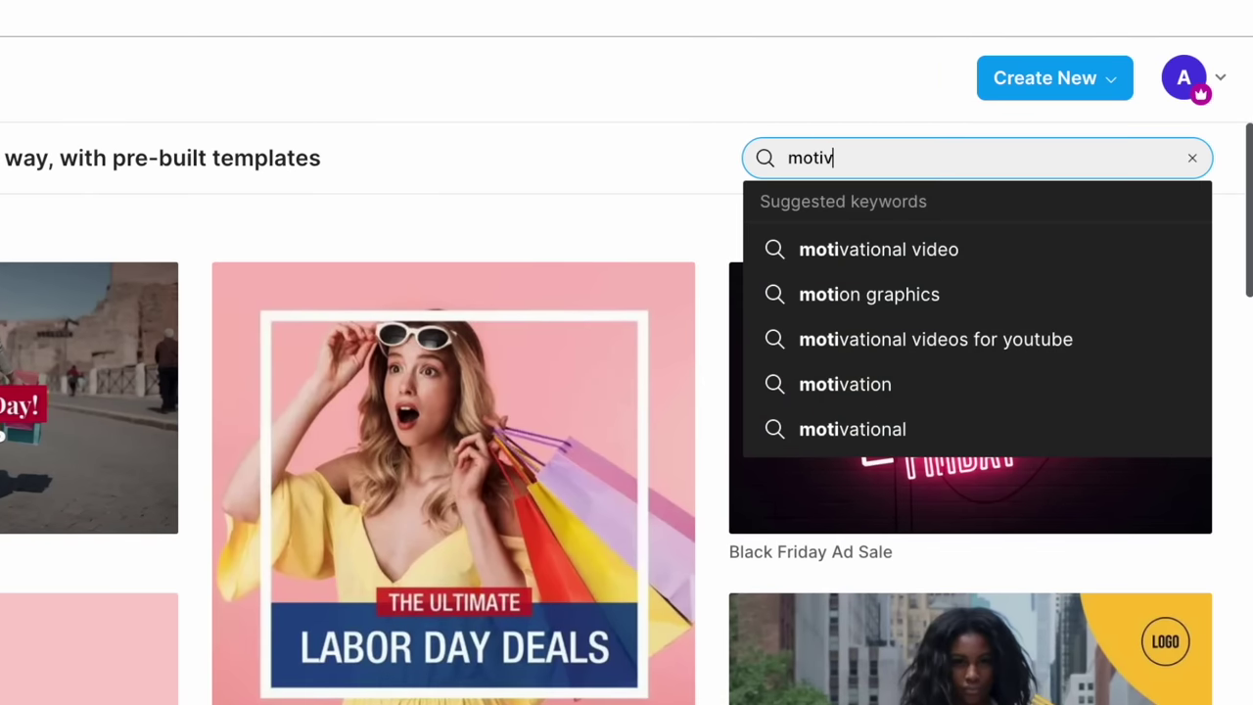
{"action": "left_click", "coordinate": [858, 254]}
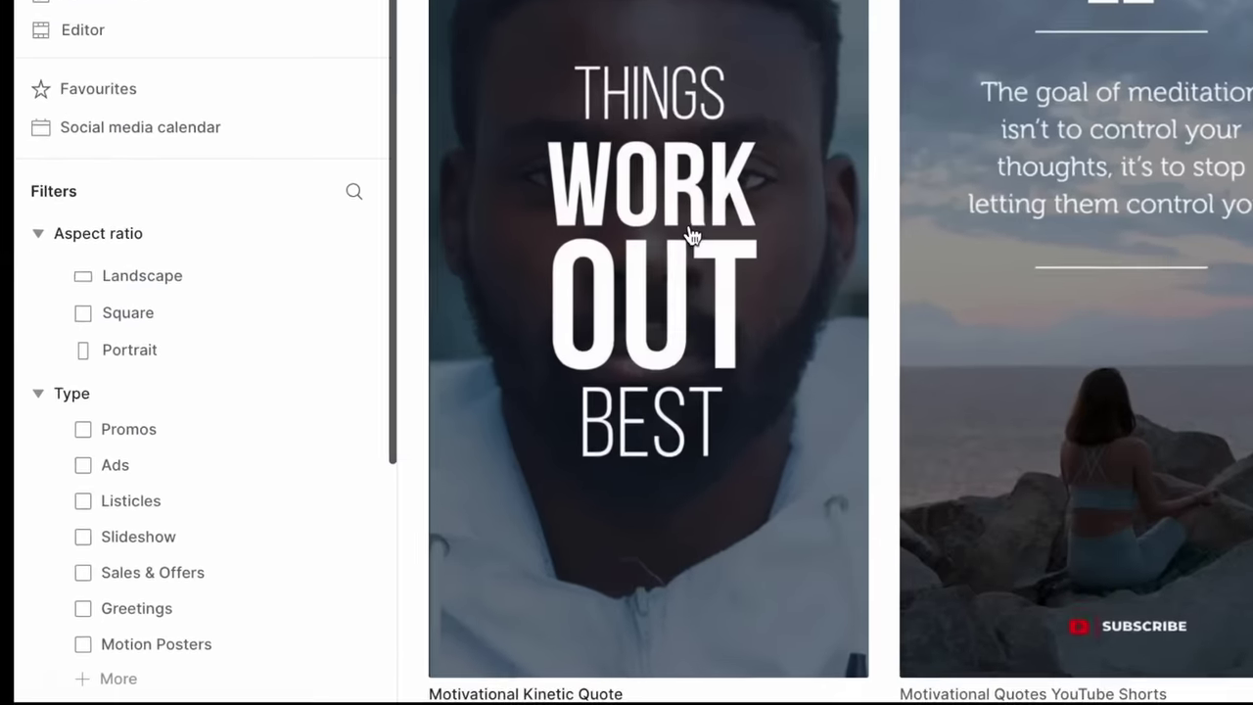
{"action": "scroll", "coordinate": [481, 372], "scroll_direction": "down", "scroll_amount": 1}
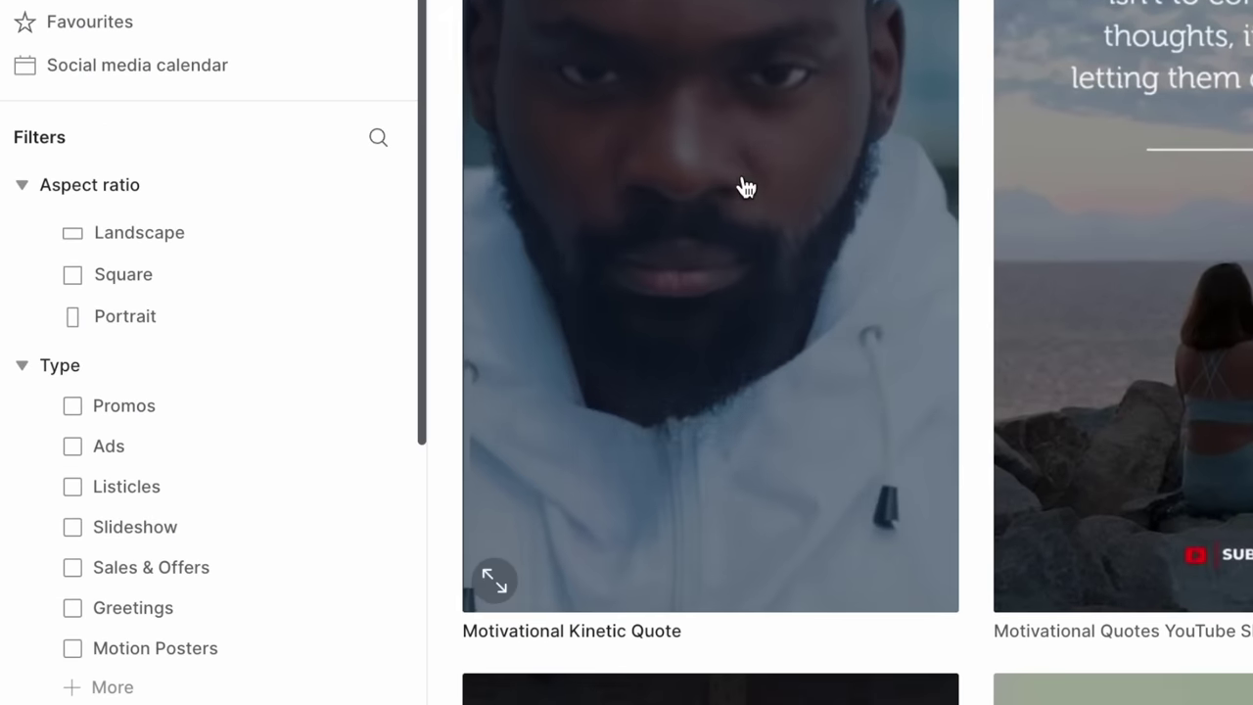
- Filter to portrait, search 'reels instagram', and open the plant-tips template's details
{"action": "left_click", "coordinate": [73, 316]}
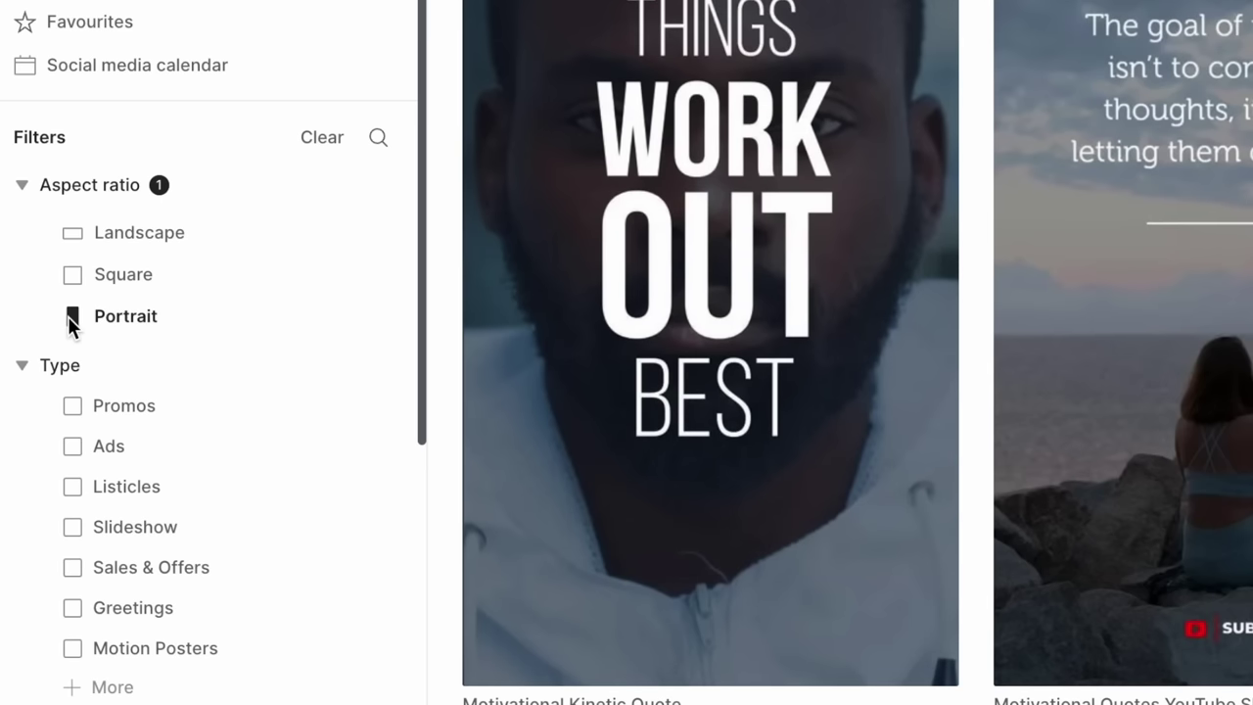
{"action": "scroll", "coordinate": [68, 319], "scroll_direction": "down", "scroll_amount": 4}
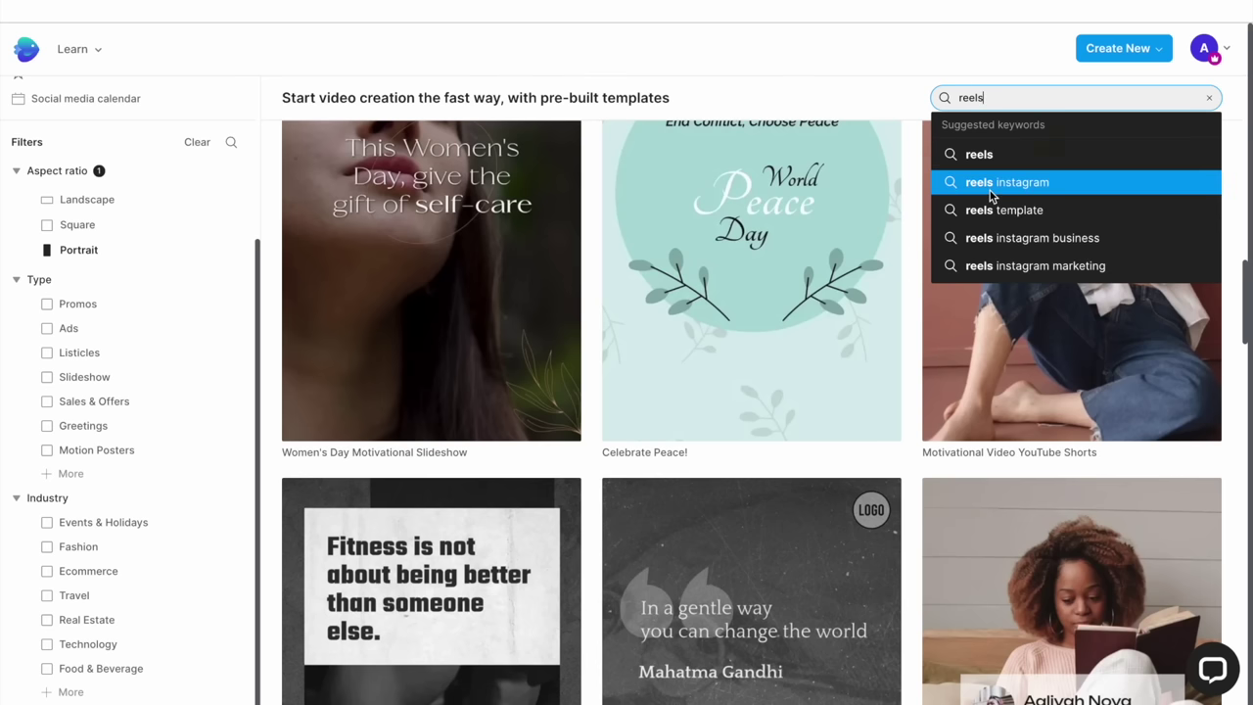
{"action": "left_click", "coordinate": [991, 194]}
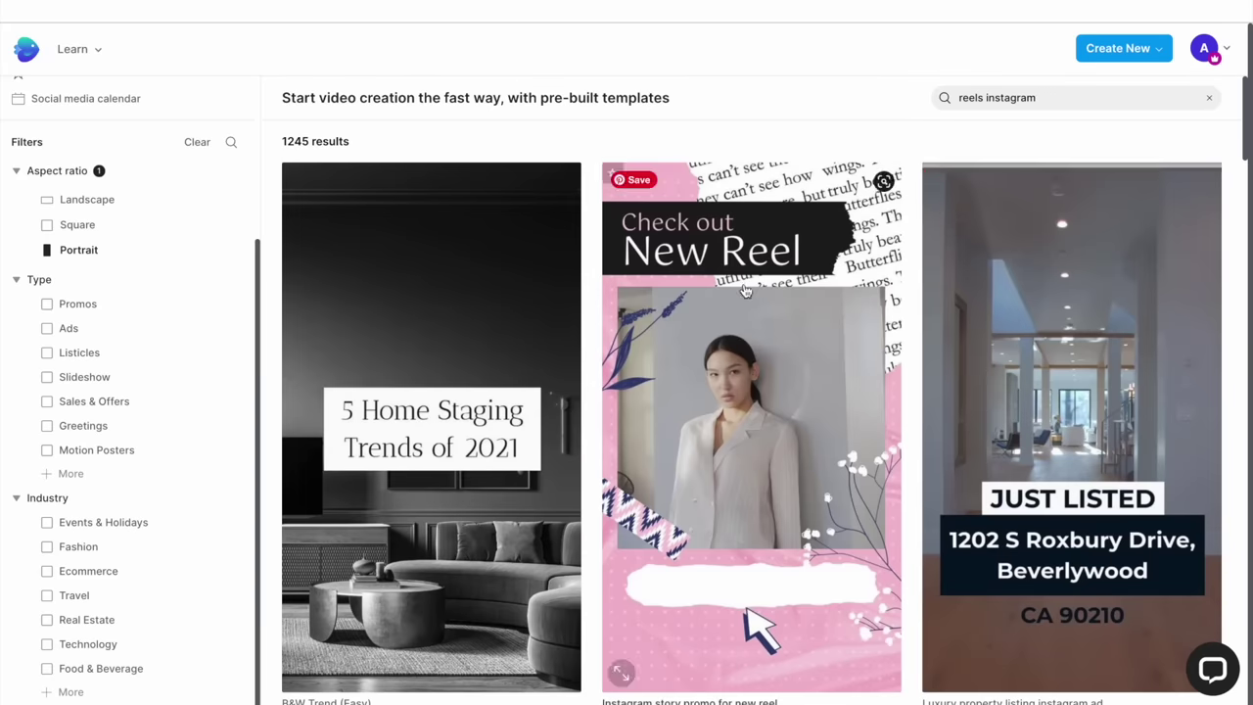
{"action": "scroll", "coordinate": [401, 372], "scroll_direction": "down", "scroll_amount": 8}
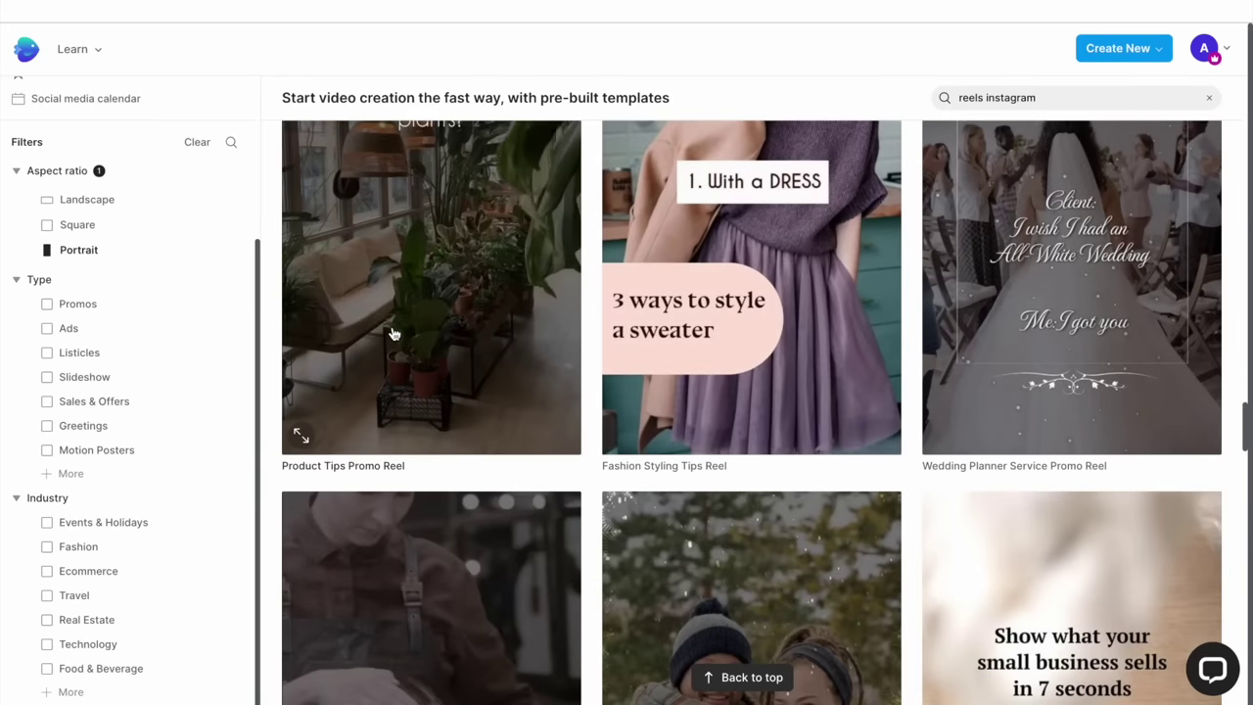
{"action": "scroll", "coordinate": [393, 334], "scroll_direction": "up", "scroll_amount": 2}
{"action": "scroll", "coordinate": [392, 334], "scroll_direction": "up", "scroll_amount": 1}
{"action": "scroll", "coordinate": [393, 334], "scroll_direction": "down", "scroll_amount": 1}
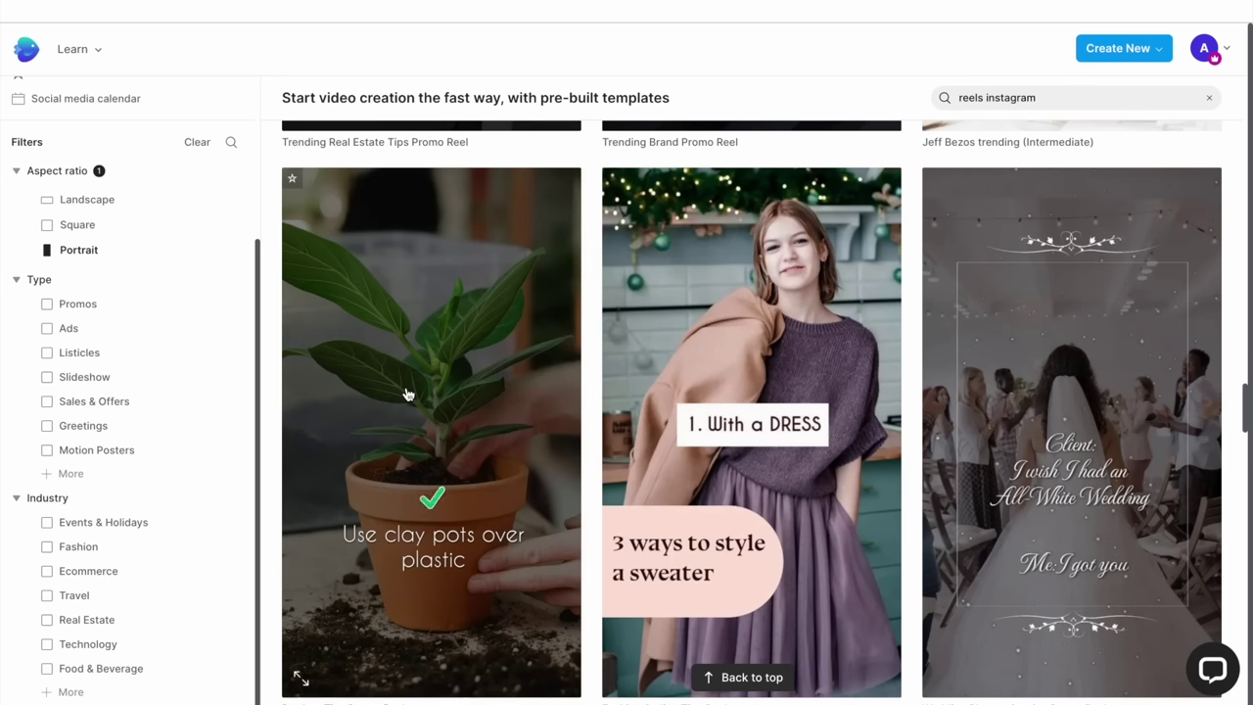
{"action": "left_click", "coordinate": [408, 394]}
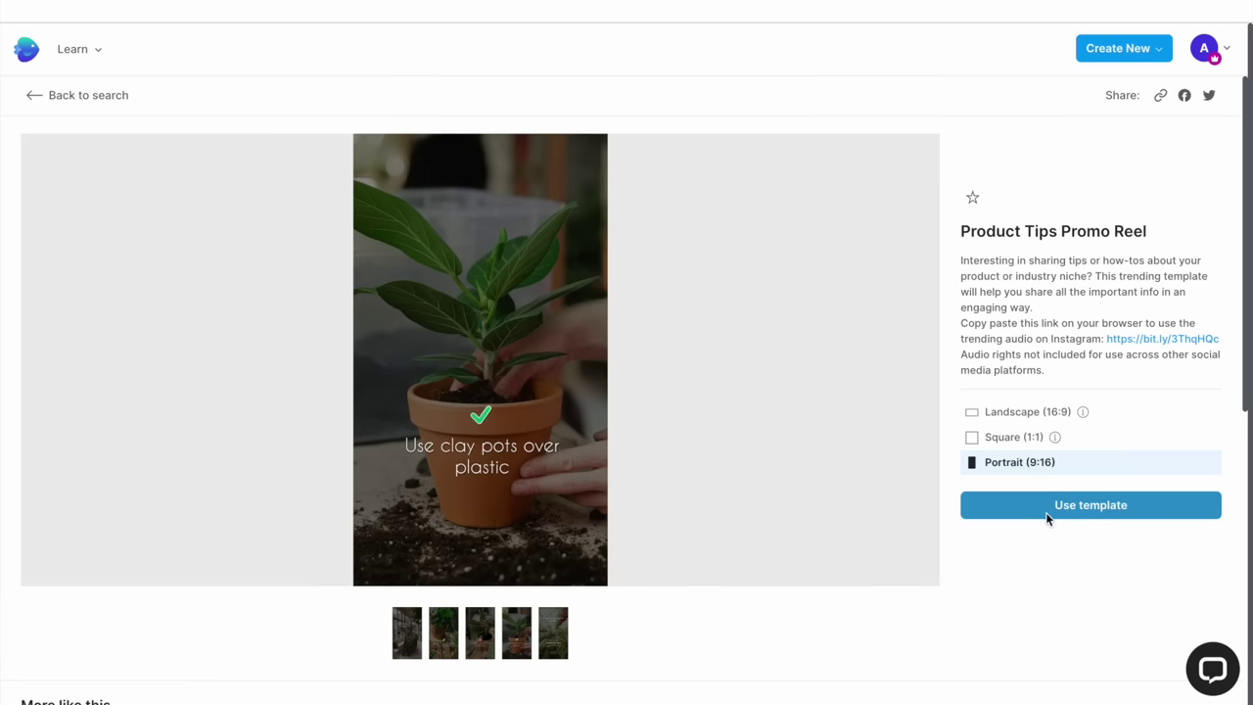
- Create a Portrait (9:16) project from the Product Tips Promo Reel template
{"action": "left_click", "coordinate": [1050, 511]}
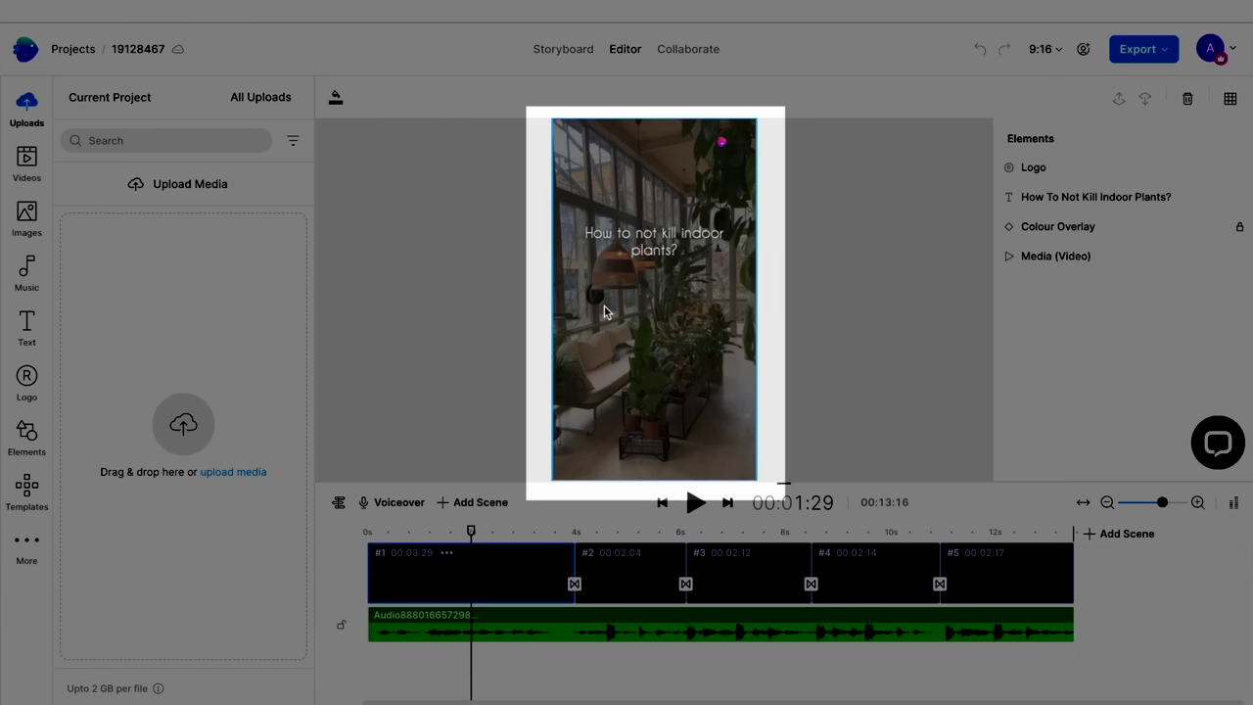
- Select the opening clip and soundtrack, play the preview, then jump to scene 2 at 5 seconds
{"action": "left_click", "coordinate": [619, 344]}
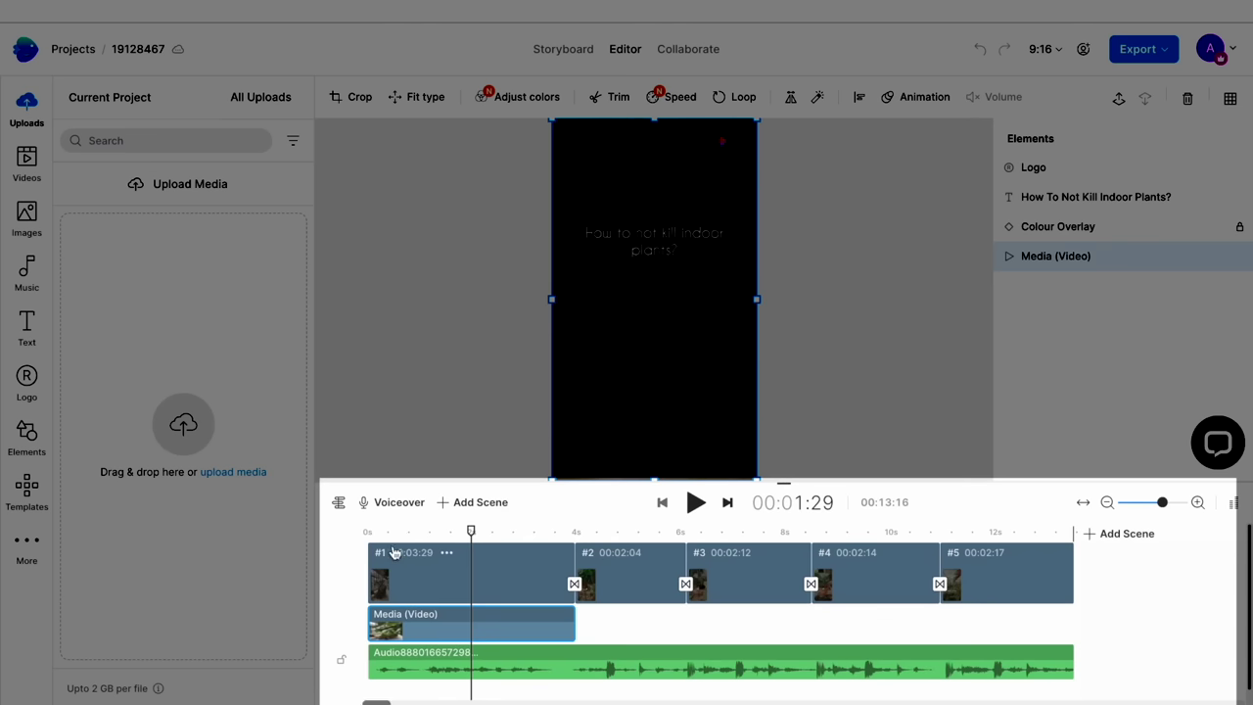
{"action": "left_click", "coordinate": [470, 663]}
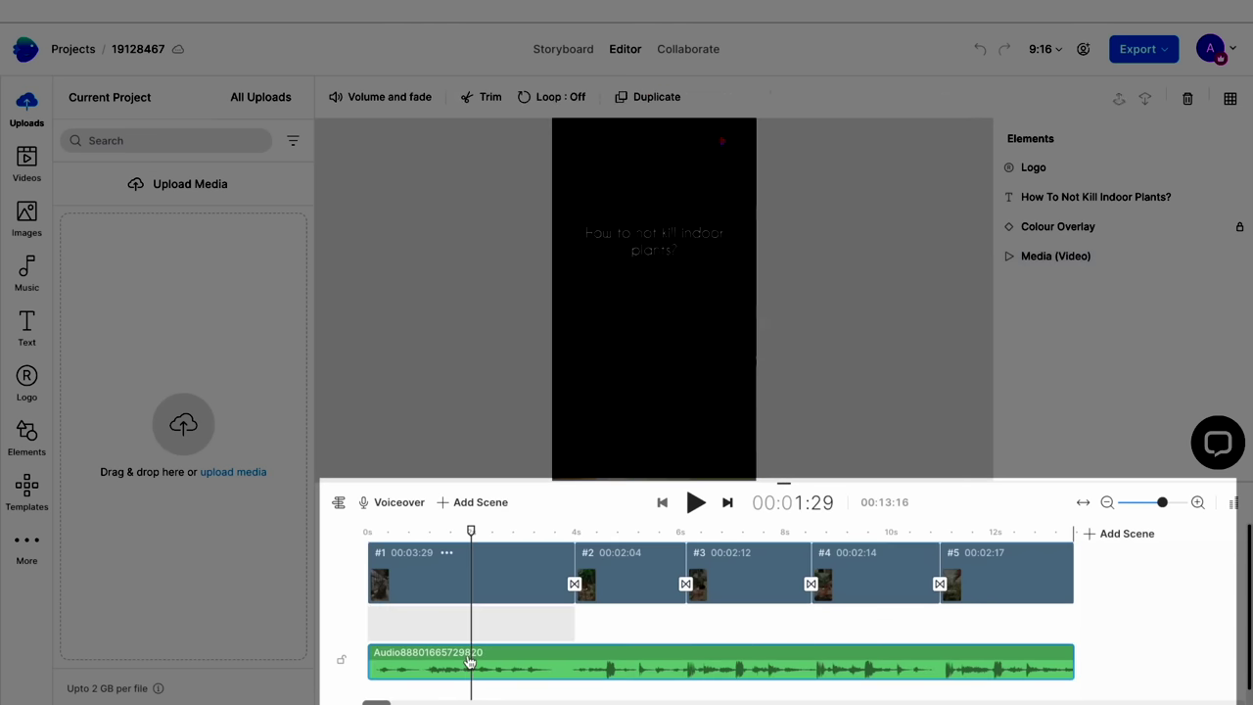
{"action": "key", "text": "space"}
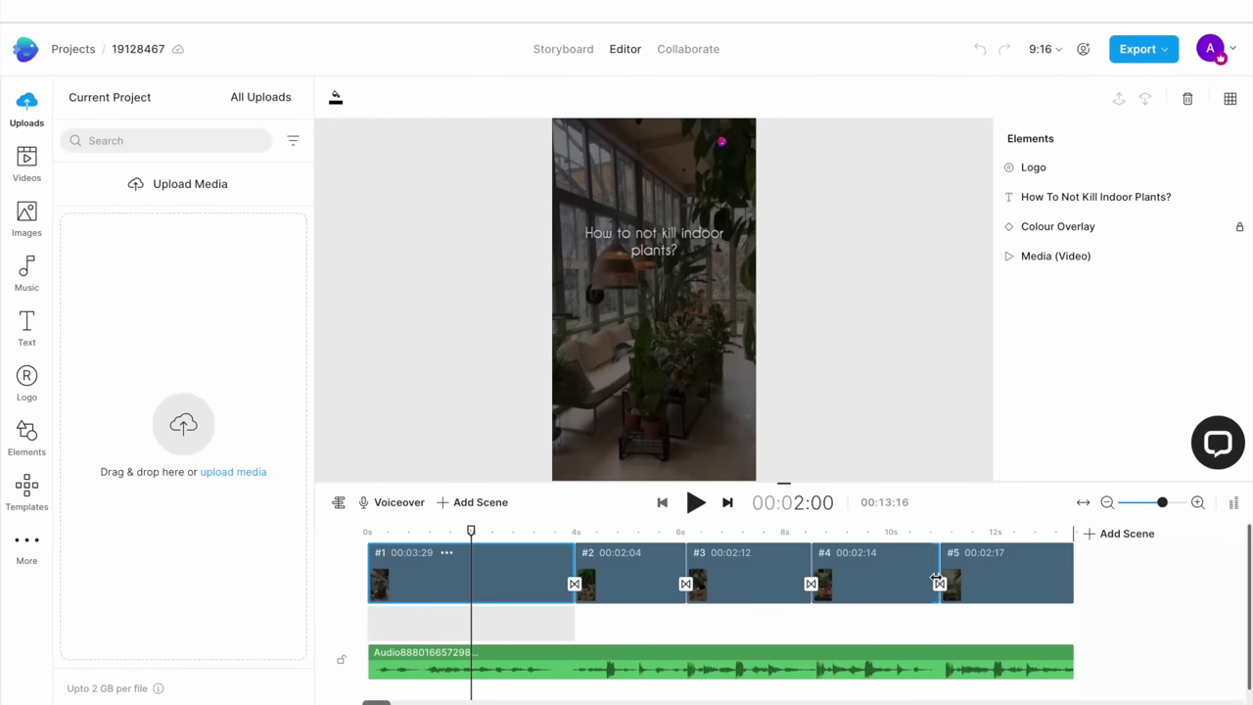
{"action": "left_click", "coordinate": [627, 532]}
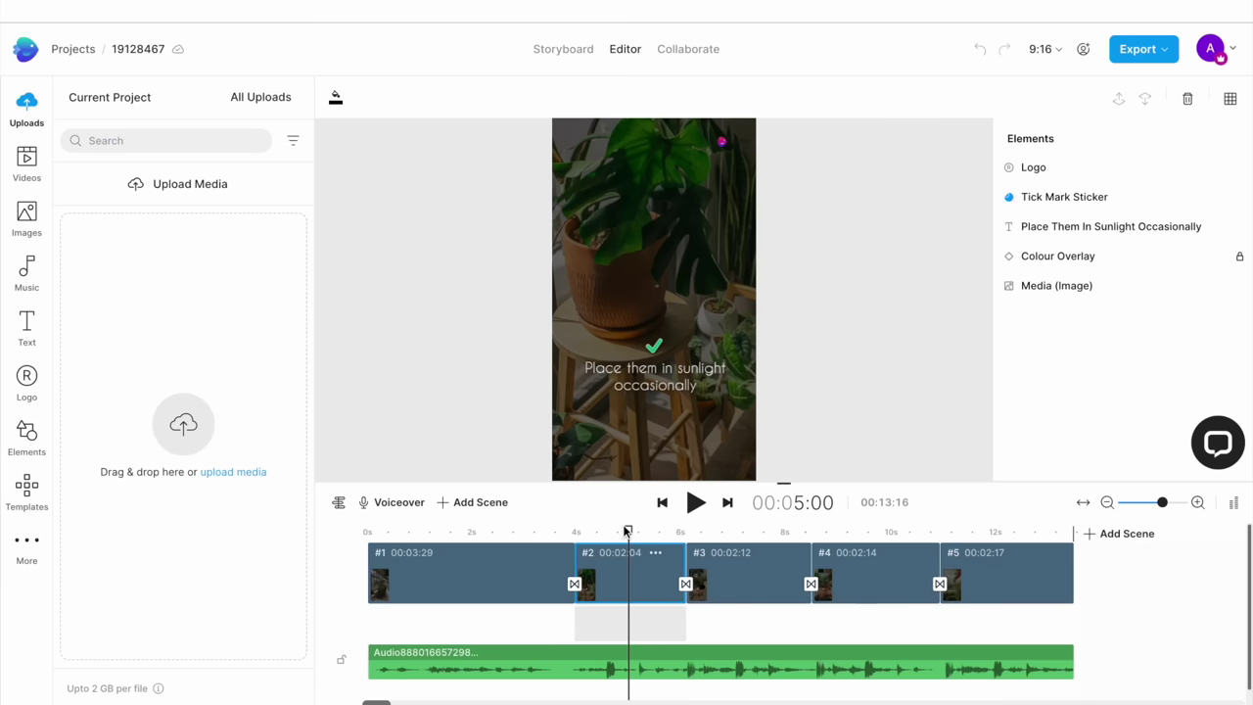
- Replace the sunlight caption with '1. Embrace the Power of Reflection' and nudge it up, centred
{"action": "left_click", "coordinate": [665, 377]}
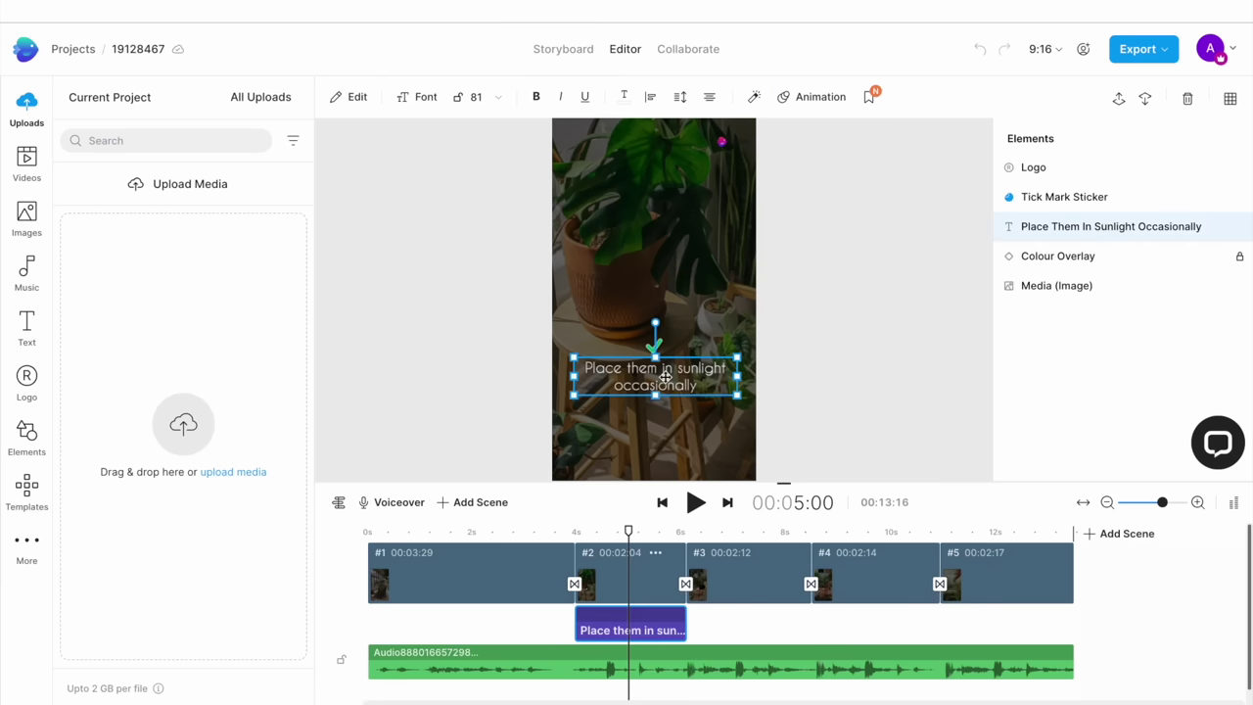
{"action": "double_click", "coordinate": [666, 377]}
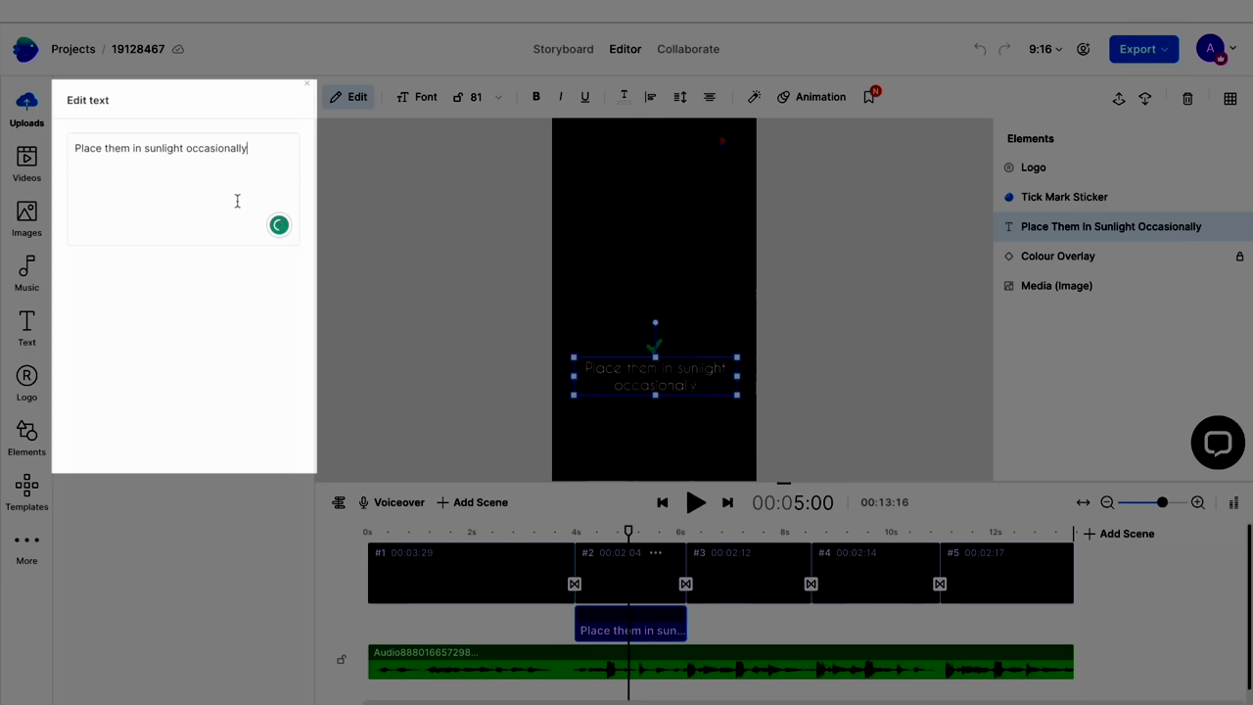
{"action": "left_click_drag", "start_coordinate": [249, 148], "coordinate": [77, 146]}
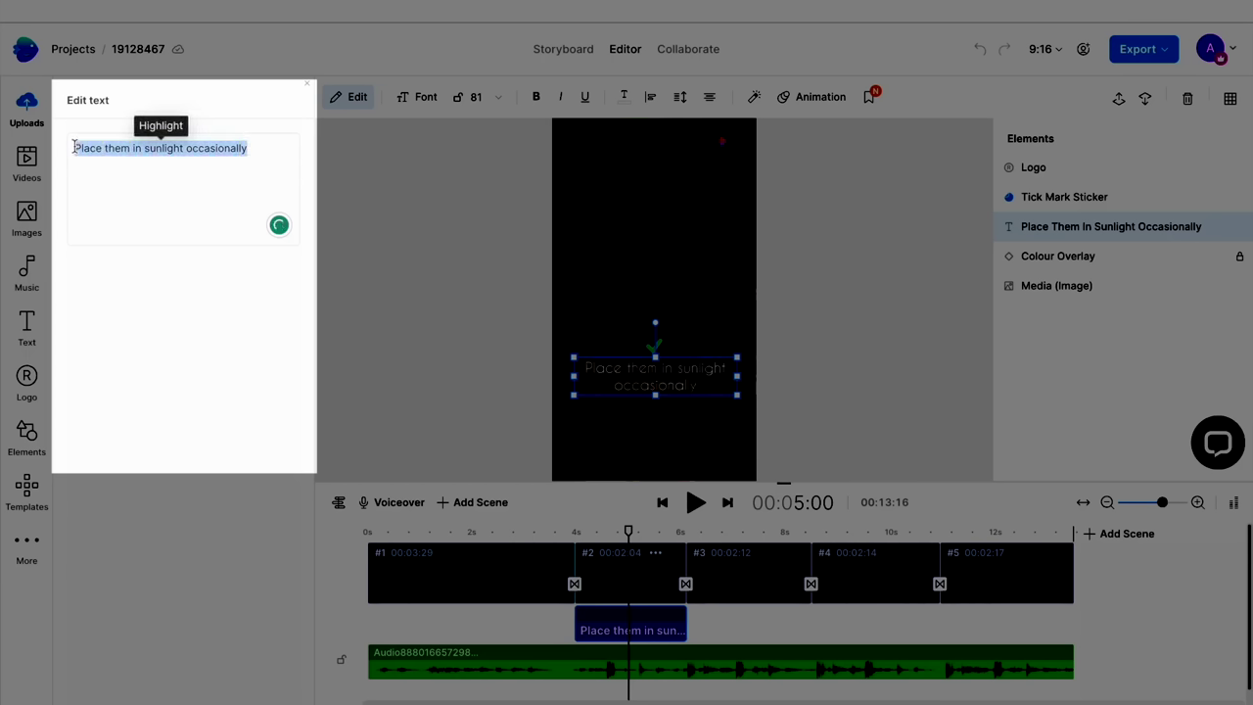
{"action": "type", "text": "1. Embrace the Power of Reflection"}
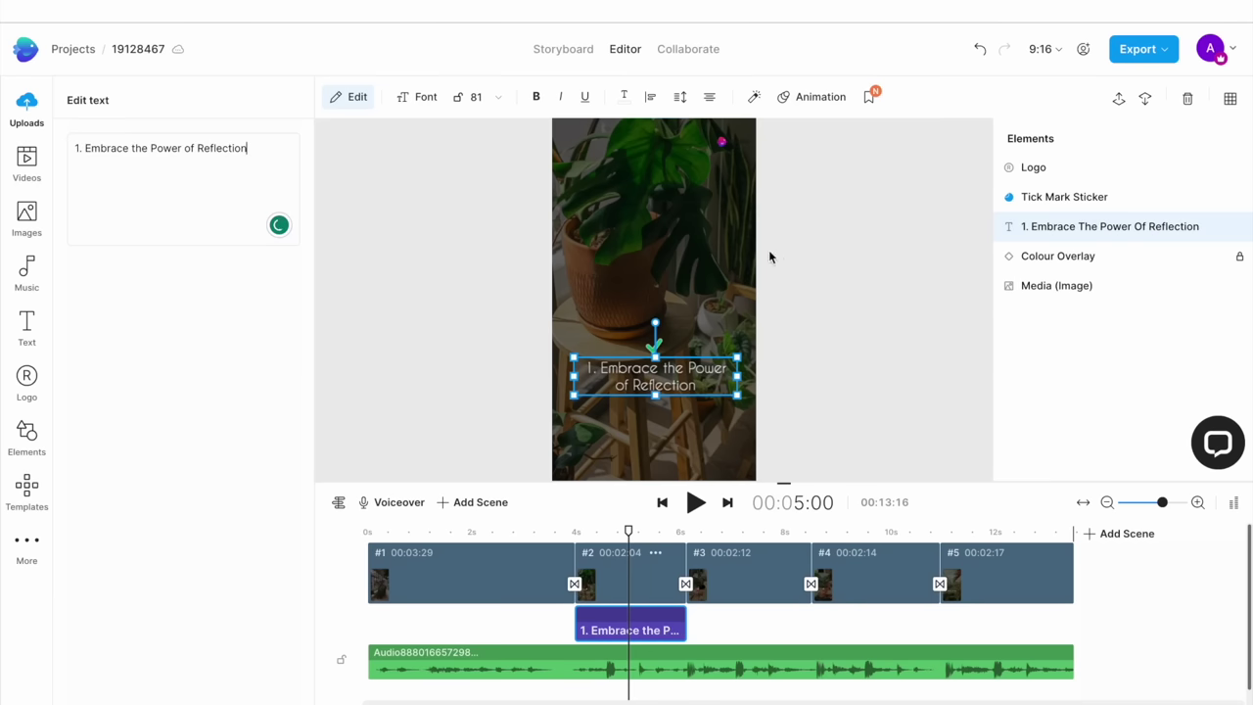
{"action": "left_click_drag", "start_coordinate": [660, 380], "coordinate": [660, 374]}
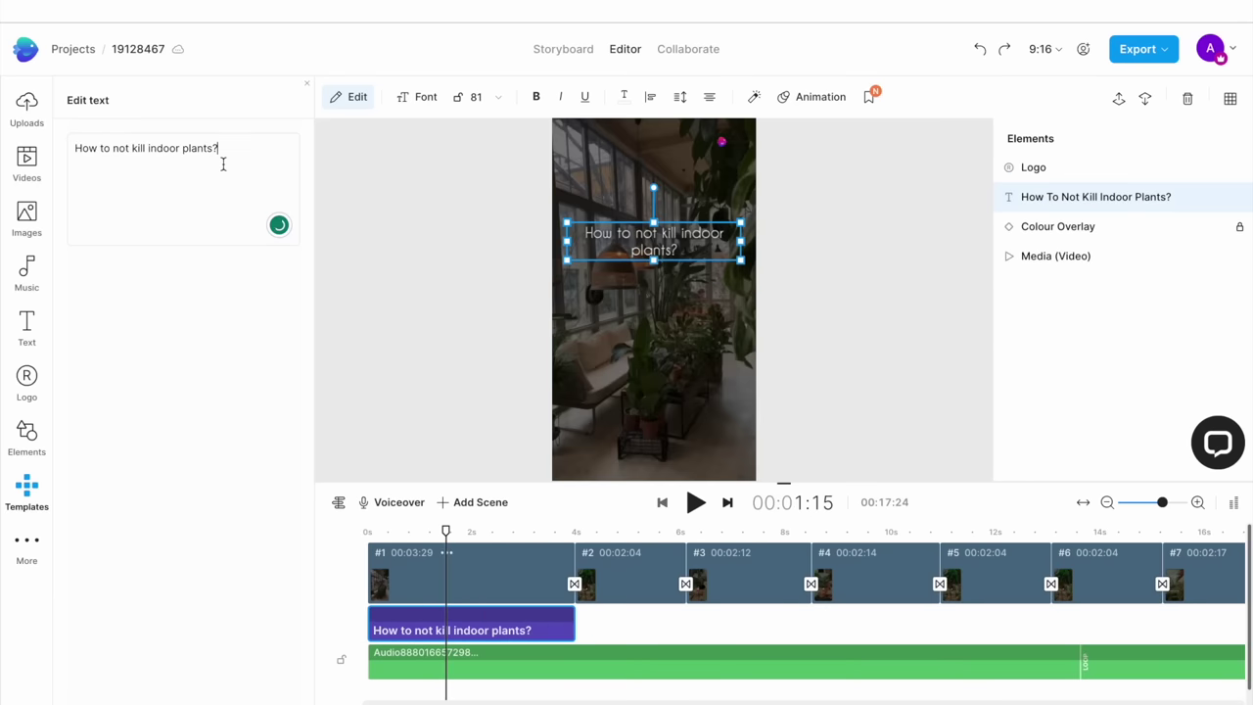
- Replace the opening title with '5 Habits to Uplevel Your Life'
{"action": "triple_click", "coordinate": [223, 158]}
{"action": "type", "text": "5 Habits to Uplevel Your Life"}
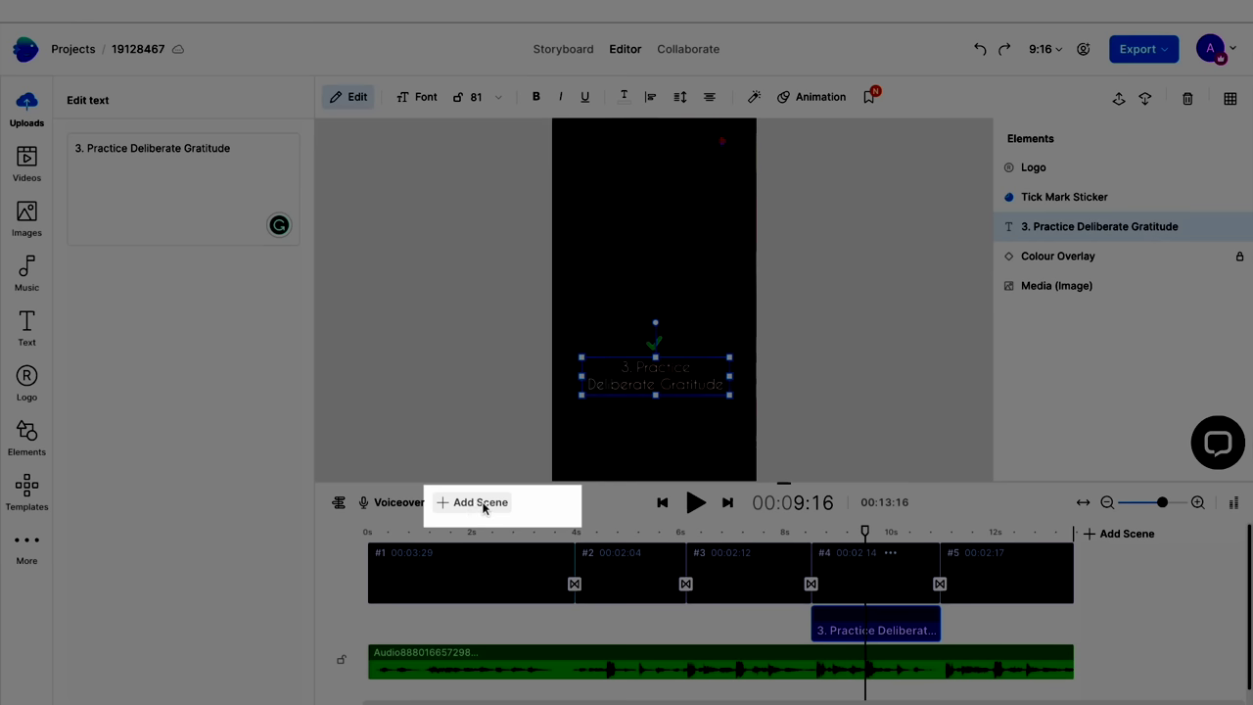
{"action": "left_click", "coordinate": [483, 504]}
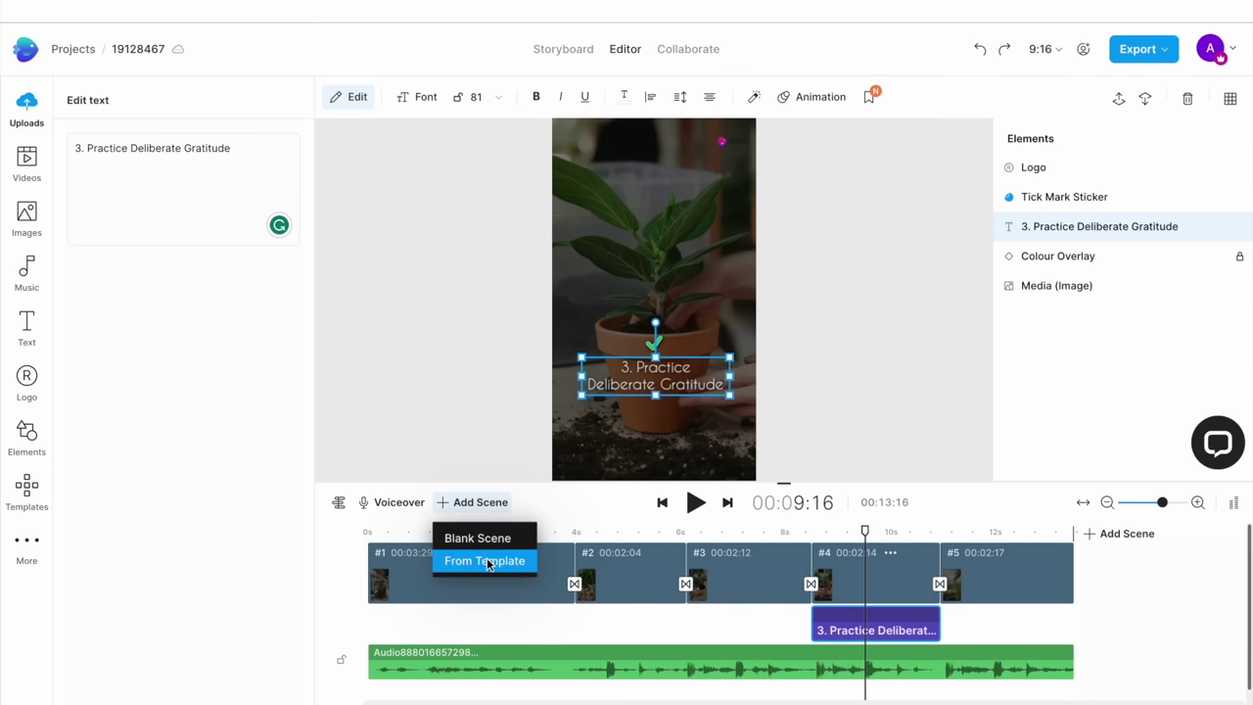
- Append template scenes to reach seven, then type into the closing self-care scene's tag text
{"action": "left_click", "coordinate": [485, 561]}
{"action": "left_click", "coordinate": [125, 538]}
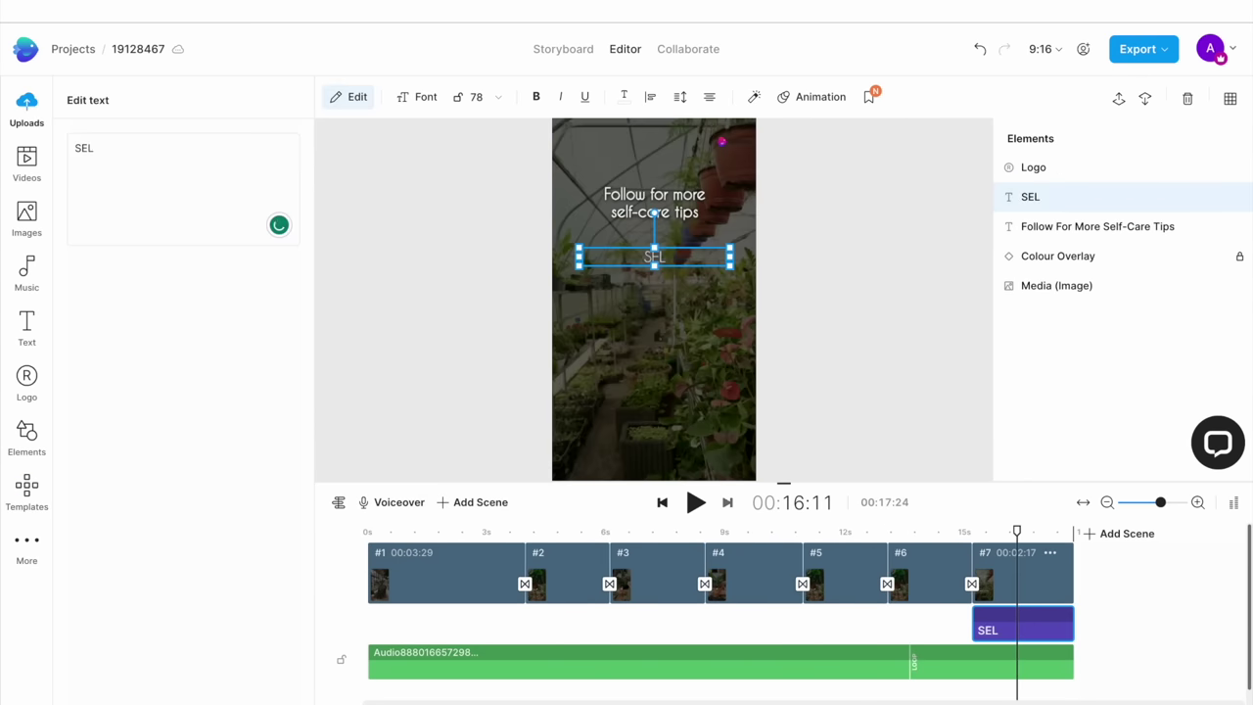
{"action": "type", "text": "REDA"}
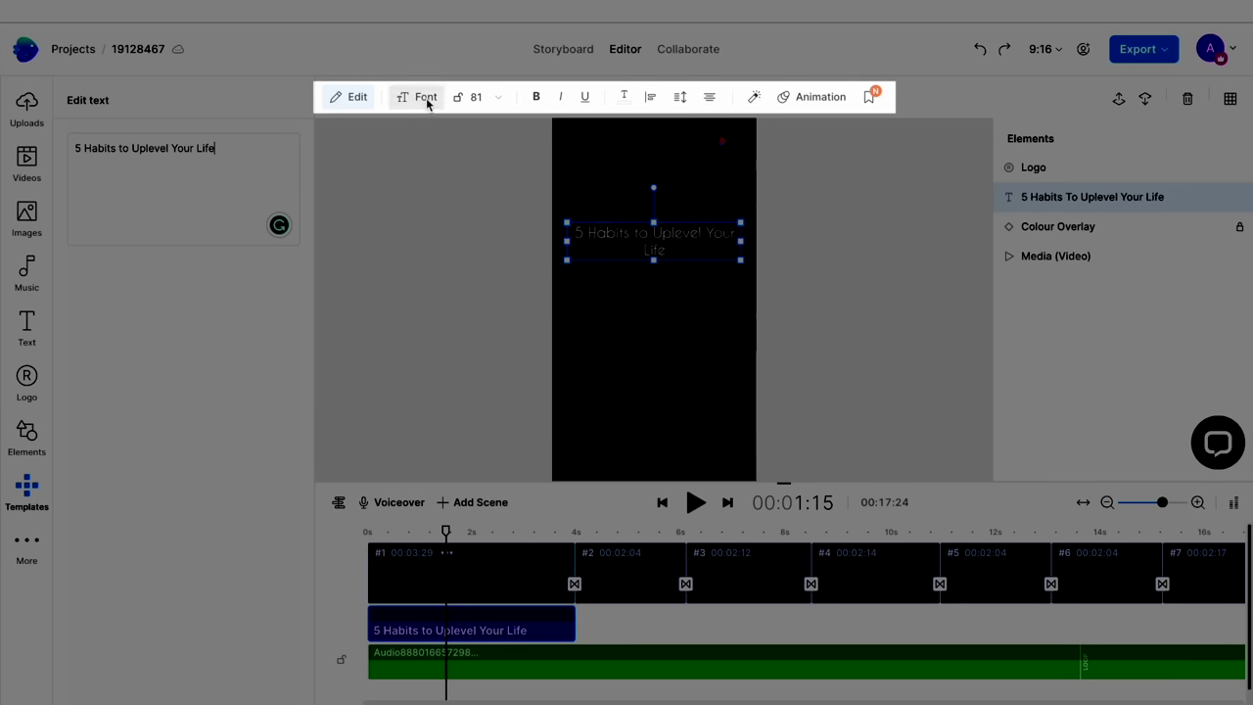
- Review the title's font, colour, effects and animation settings, then drag it left and down
{"action": "left_click", "coordinate": [425, 99]}
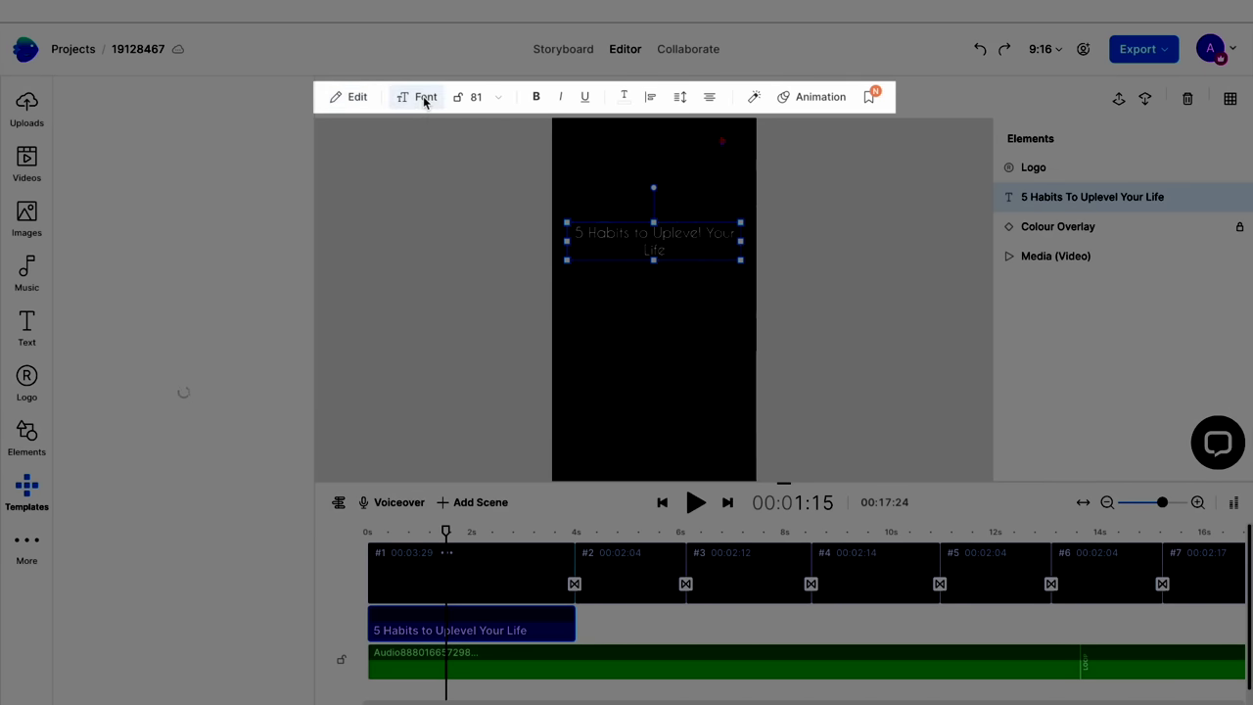
{"action": "left_click", "coordinate": [624, 97]}
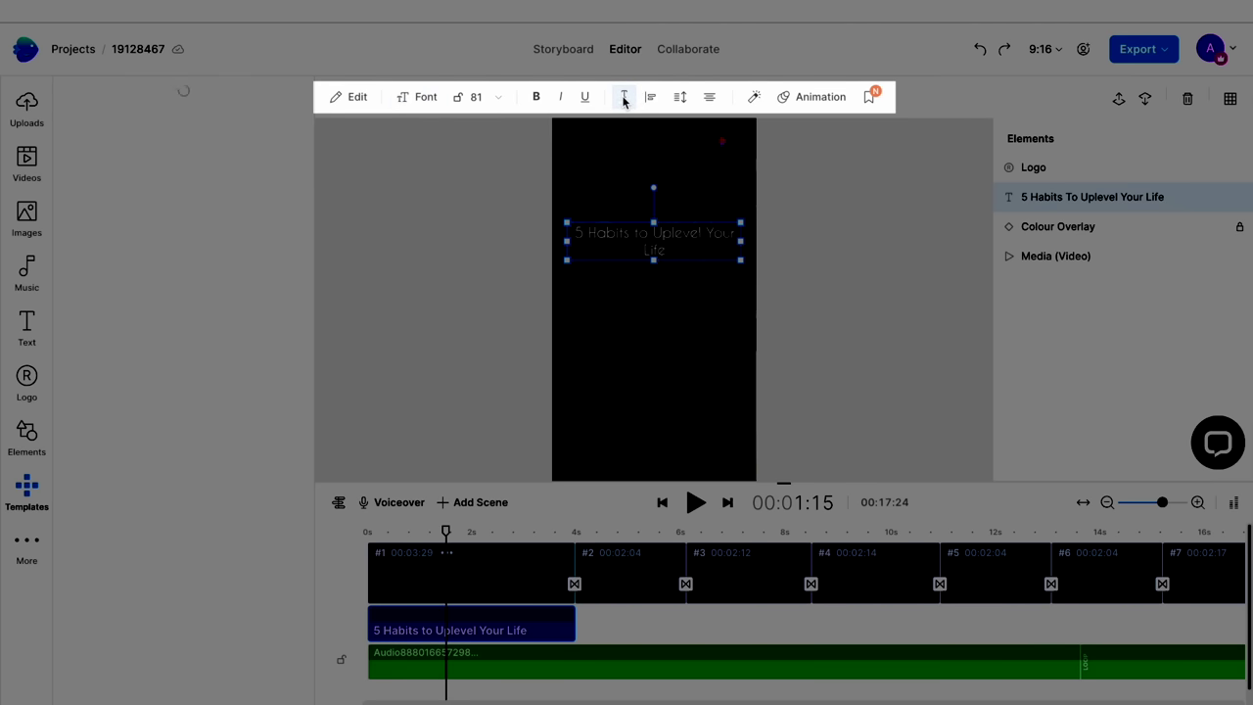
{"action": "left_click", "coordinate": [755, 98]}
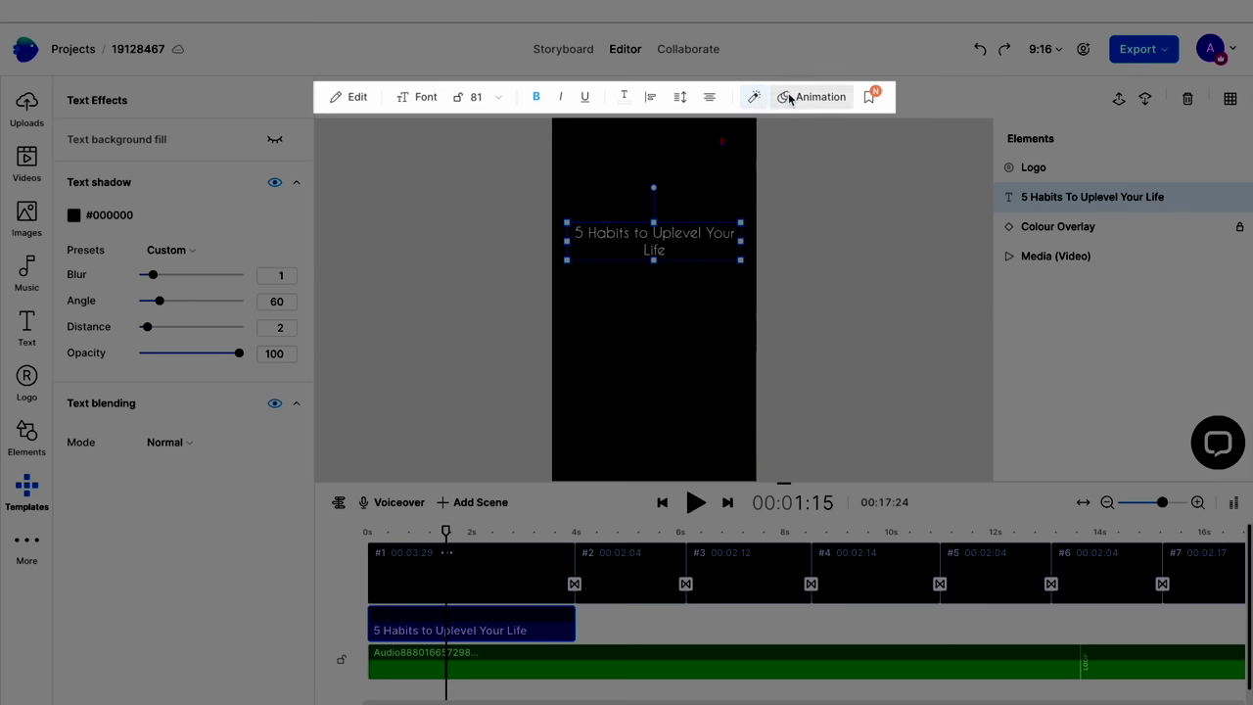
{"action": "left_click", "coordinate": [788, 98]}
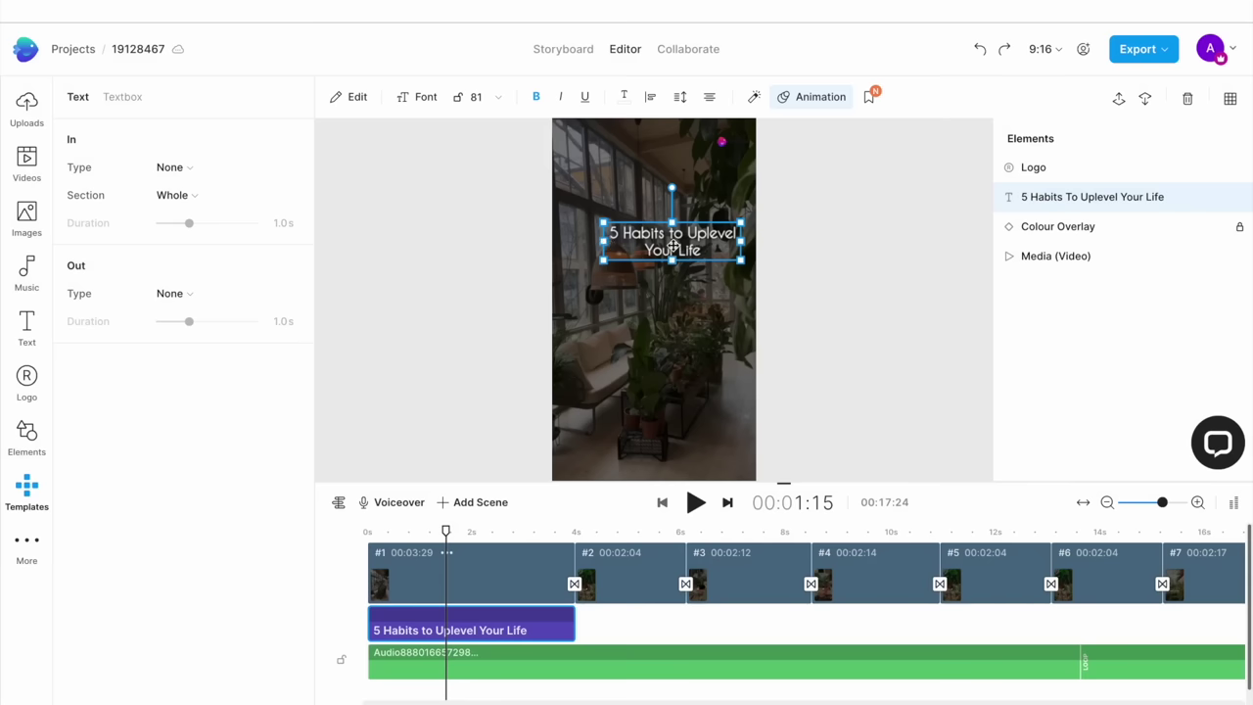
{"action": "left_click_drag", "start_coordinate": [673, 245], "coordinate": [634, 302]}
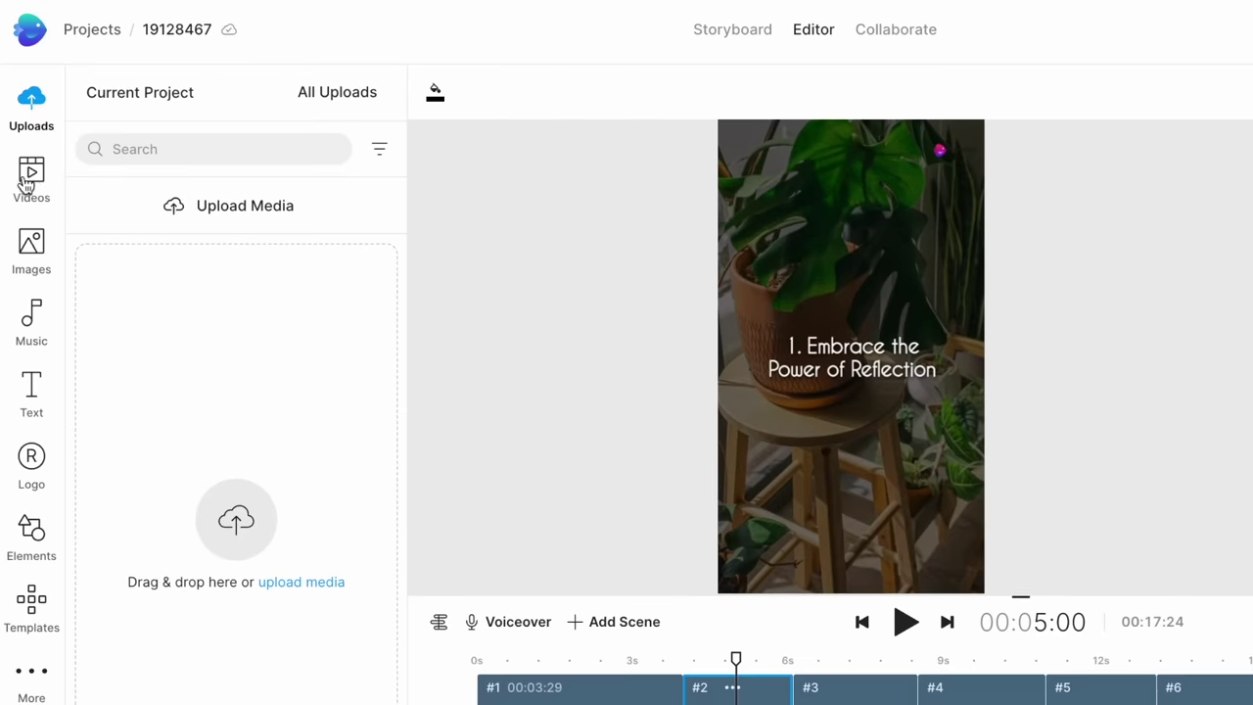
- Search the stock video library for 'meditation' and browse to the 00:19 clip
{"action": "left_click", "coordinate": [27, 182]}
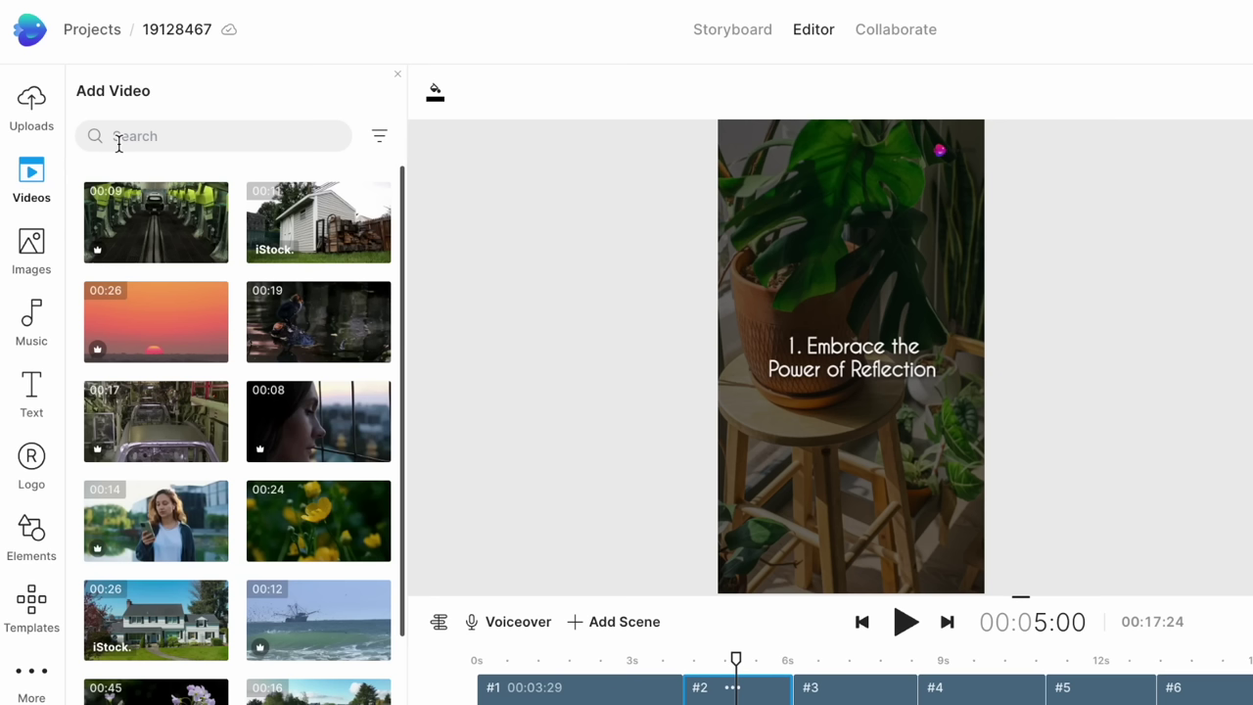
{"action": "left_click", "coordinate": [118, 138]}
{"action": "type", "text": "meditatio"}
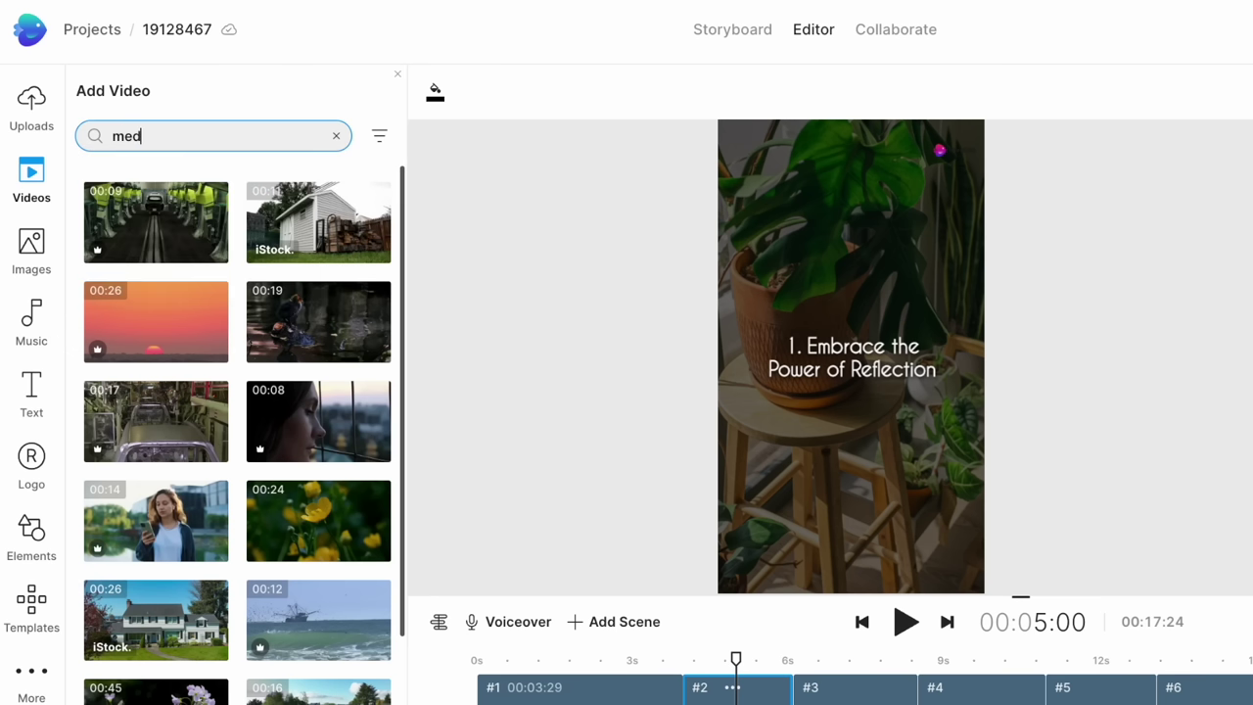
{"action": "type", "text": "n"}
{"action": "scroll", "coordinate": [279, 357], "scroll_direction": "down", "scroll_amount": 2}
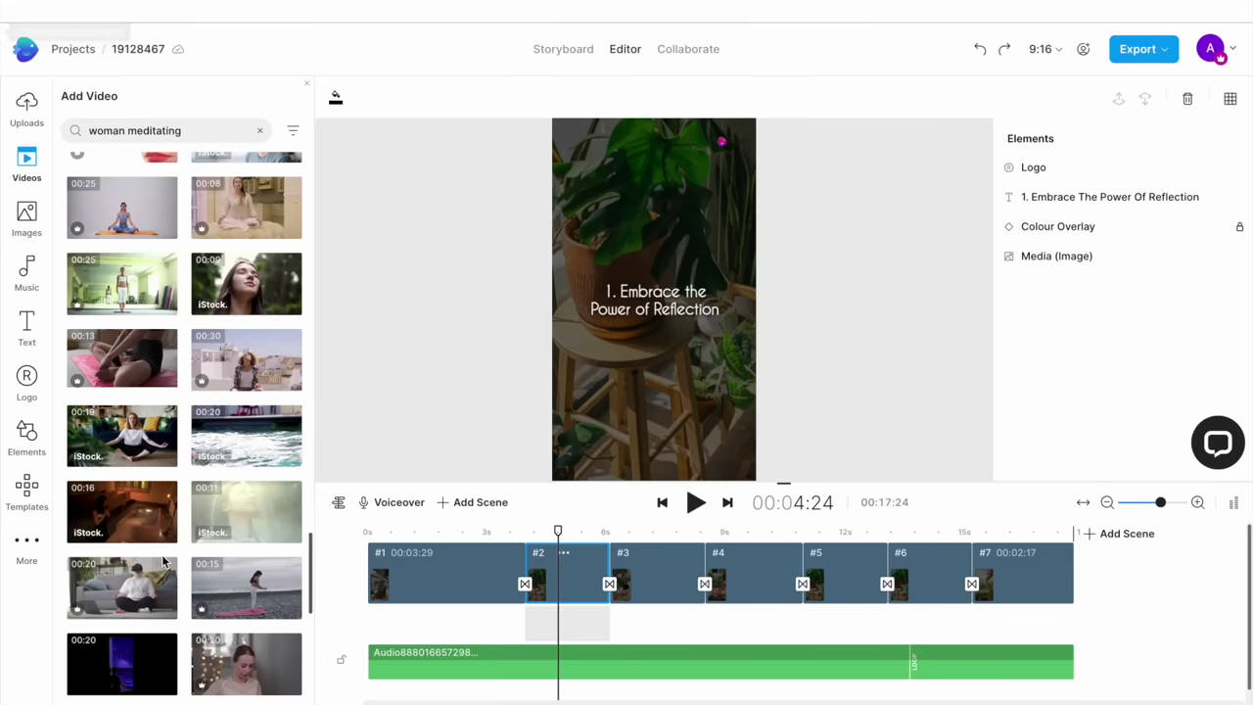
{"action": "scroll", "coordinate": [165, 562], "scroll_direction": "down", "scroll_amount": 1}
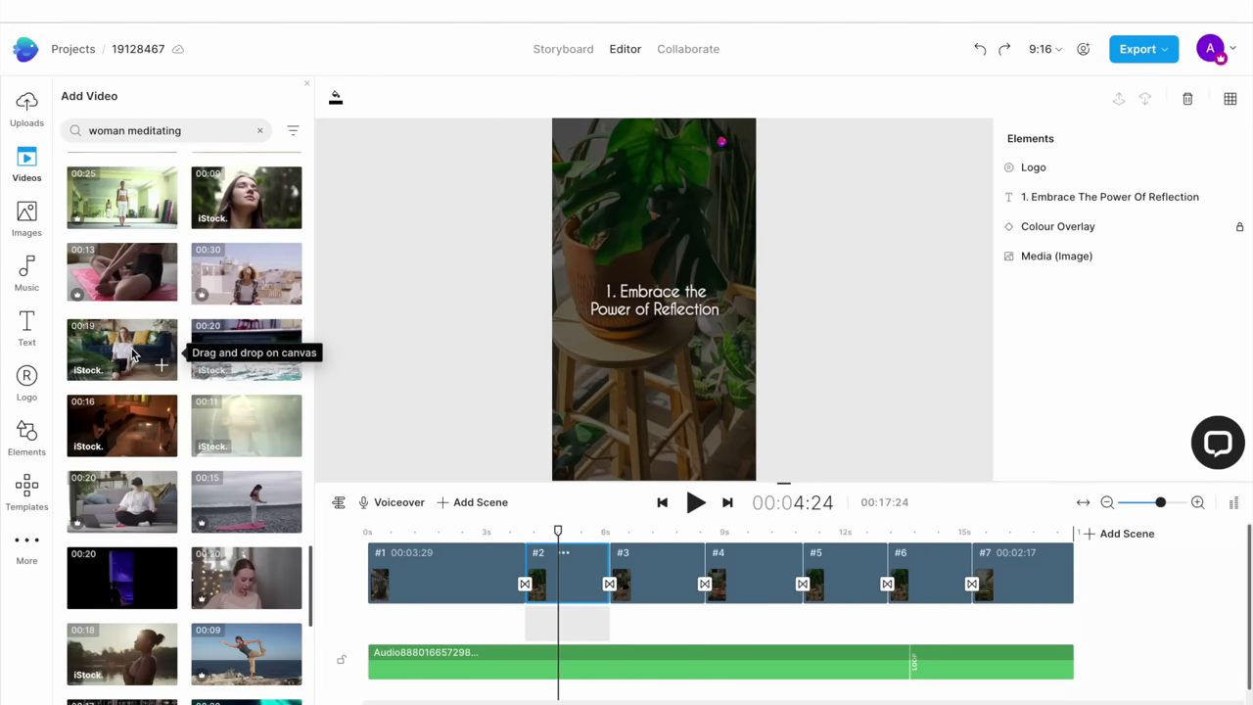
- Replace scene 2's background with the meditation clip, trimmed to fit the scene using a slightly later section
{"action": "left_click_drag", "start_coordinate": [134, 357], "coordinate": [577, 161]}
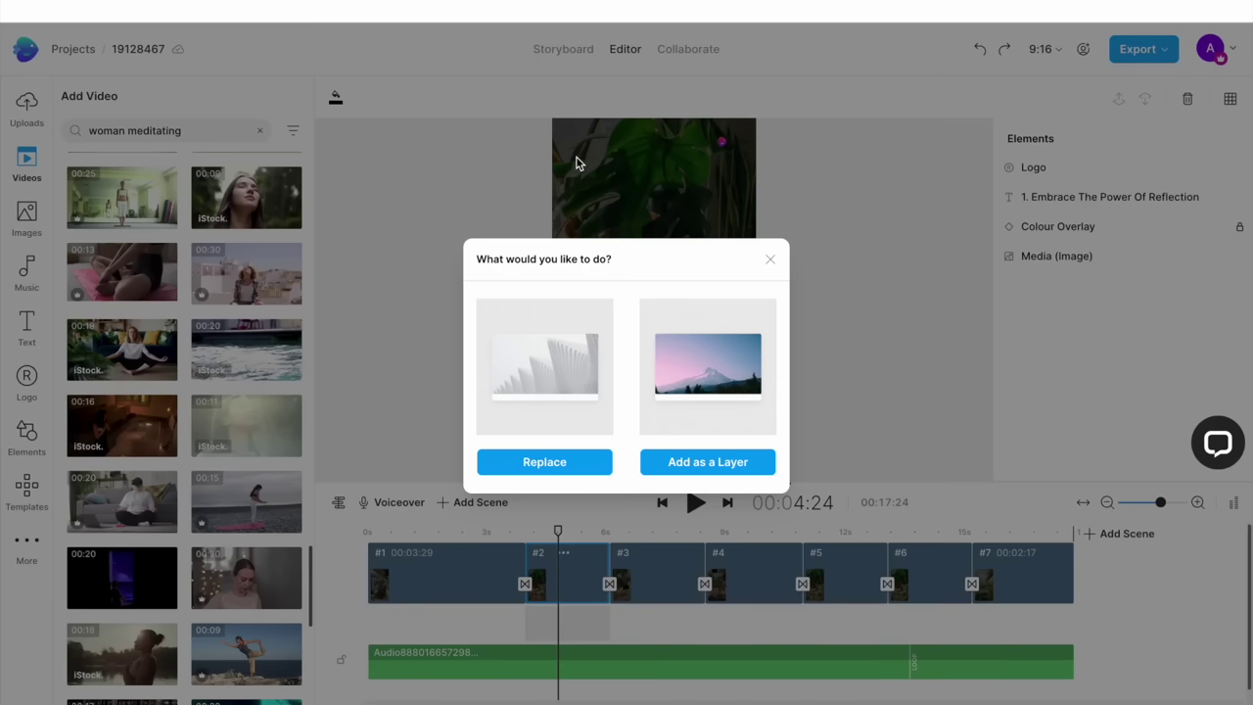
{"action": "left_click", "coordinate": [574, 470]}
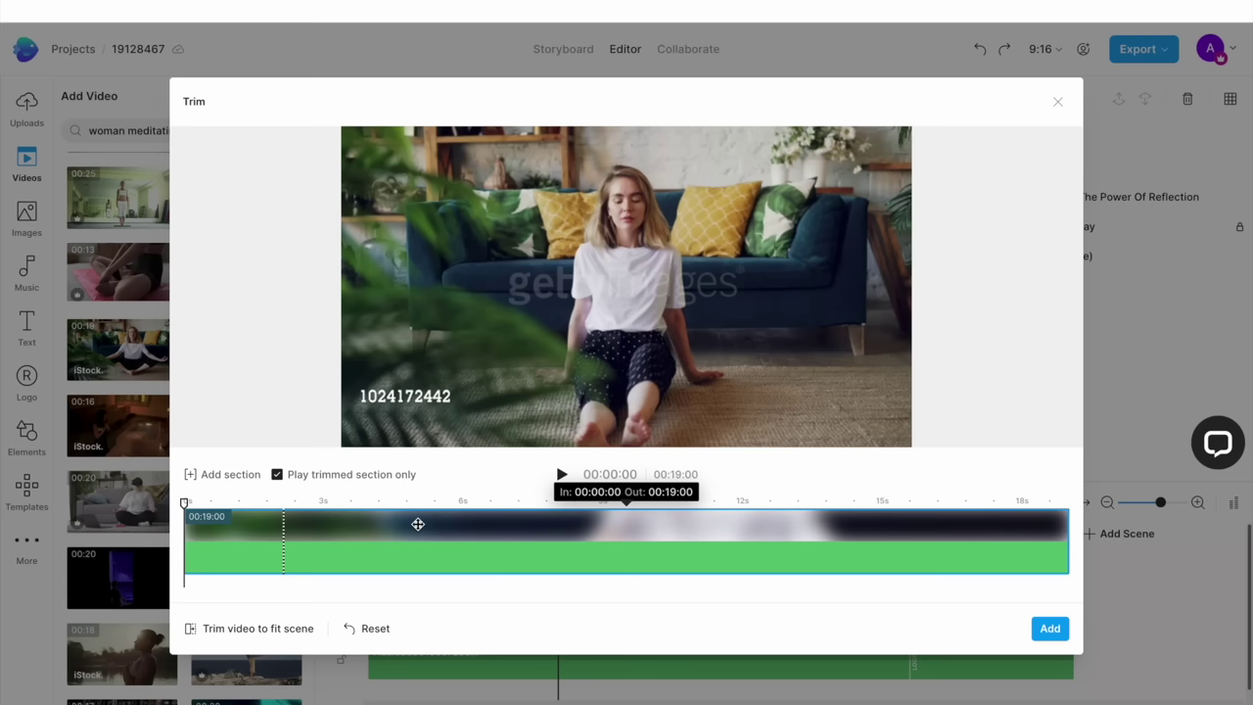
{"action": "left_click", "coordinate": [248, 634]}
{"action": "left_click_drag", "start_coordinate": [241, 540], "coordinate": [271, 543]}
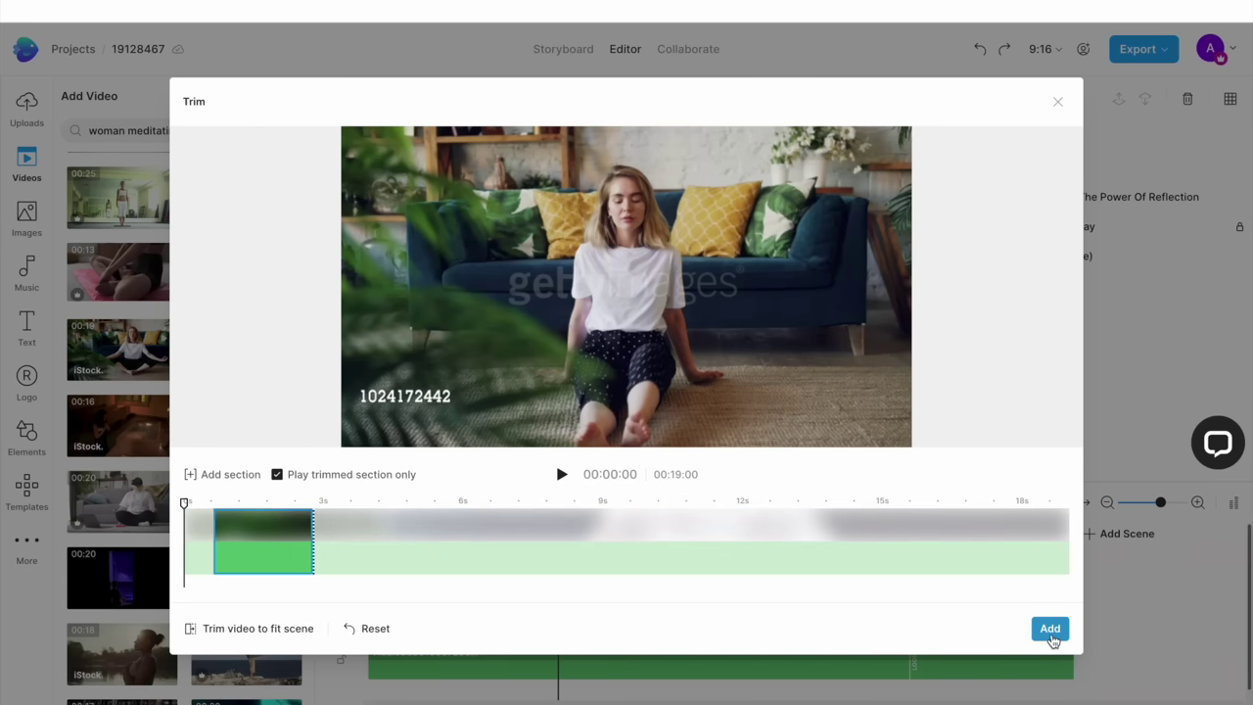
{"action": "left_click", "coordinate": [1050, 632]}
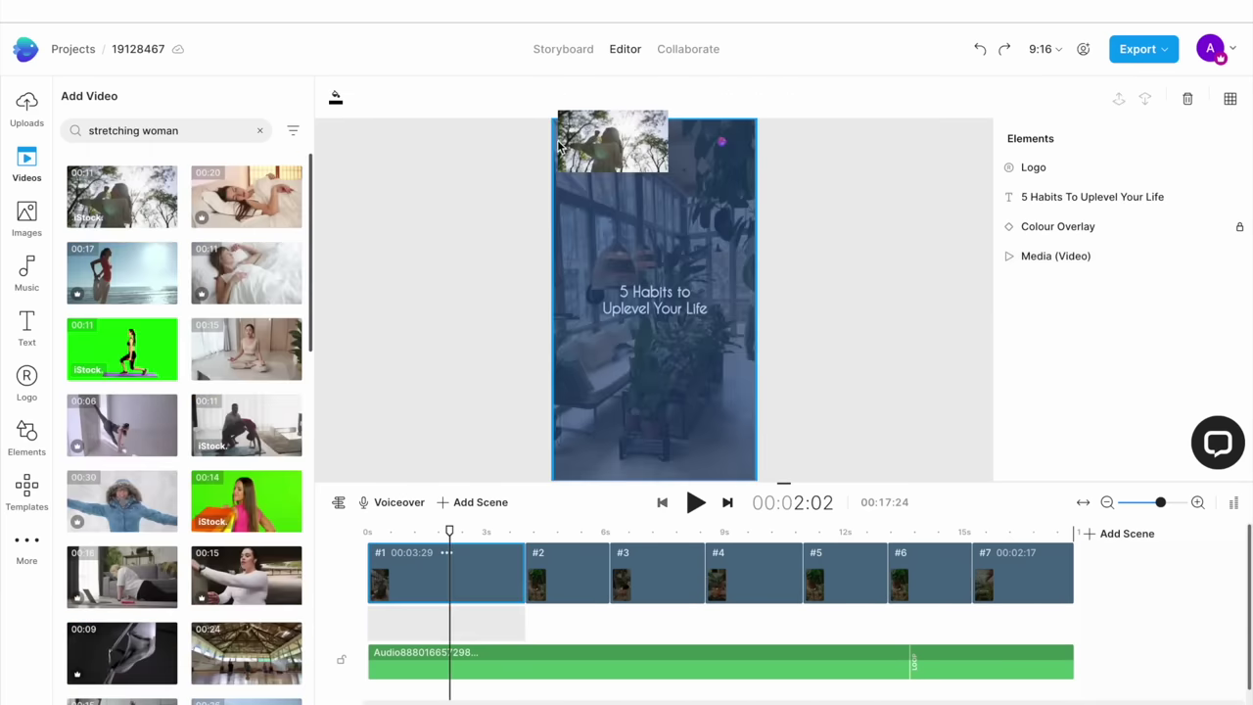
- Replace the opening scene's background with a stretching-woman clip and preview it from the start
{"action": "left_click_drag", "start_coordinate": [588, 137], "coordinate": [550, 154]}
{"action": "left_click", "coordinate": [571, 458]}
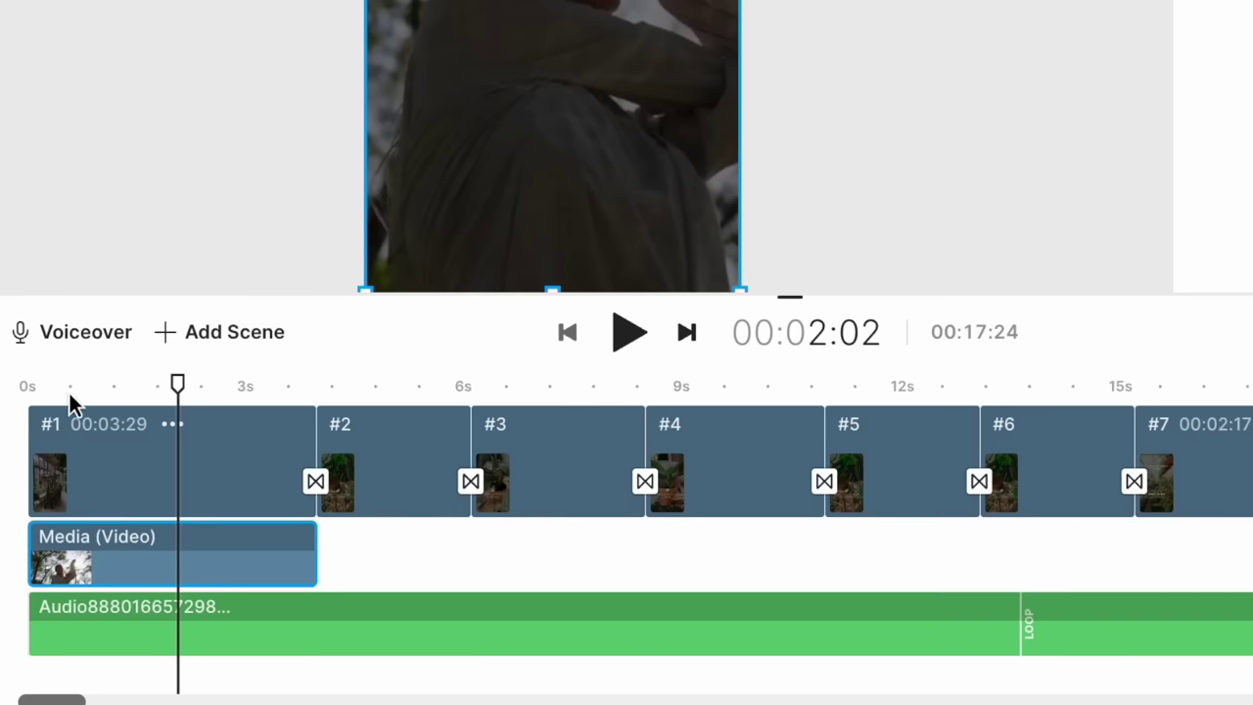
{"action": "left_click", "coordinate": [65, 390]}
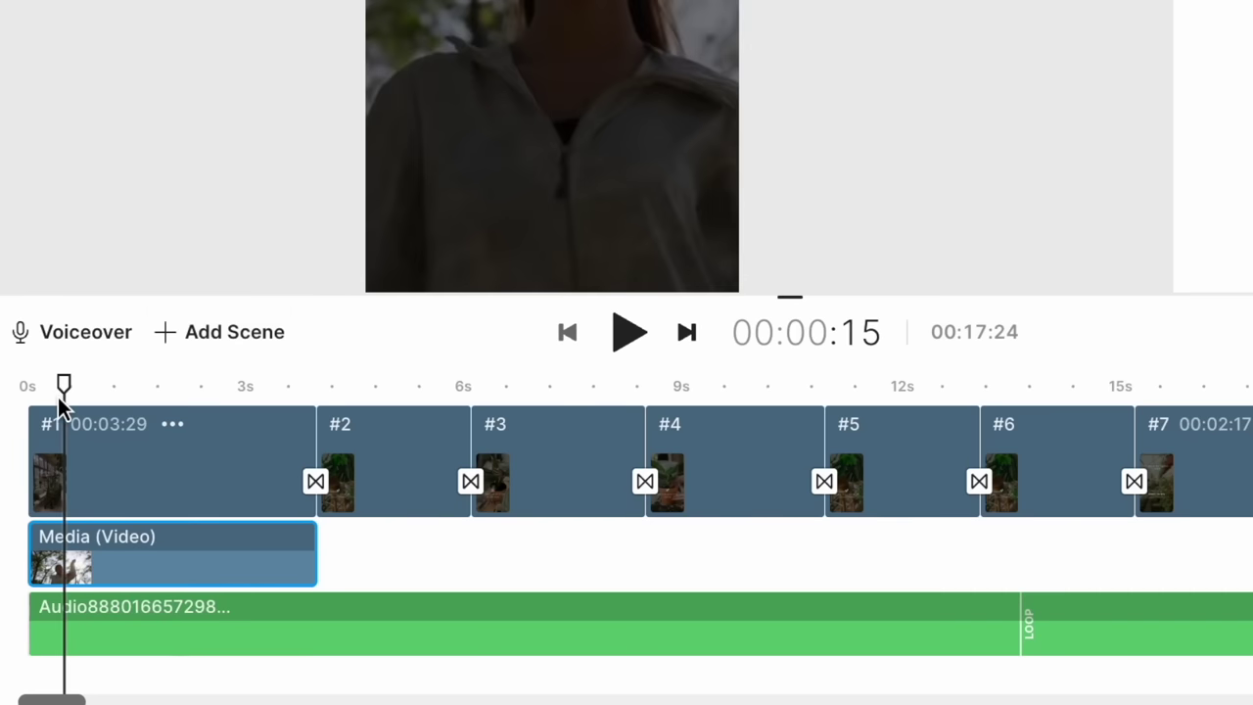
{"action": "left_click_drag", "start_coordinate": [57, 387], "coordinate": [232, 390]}
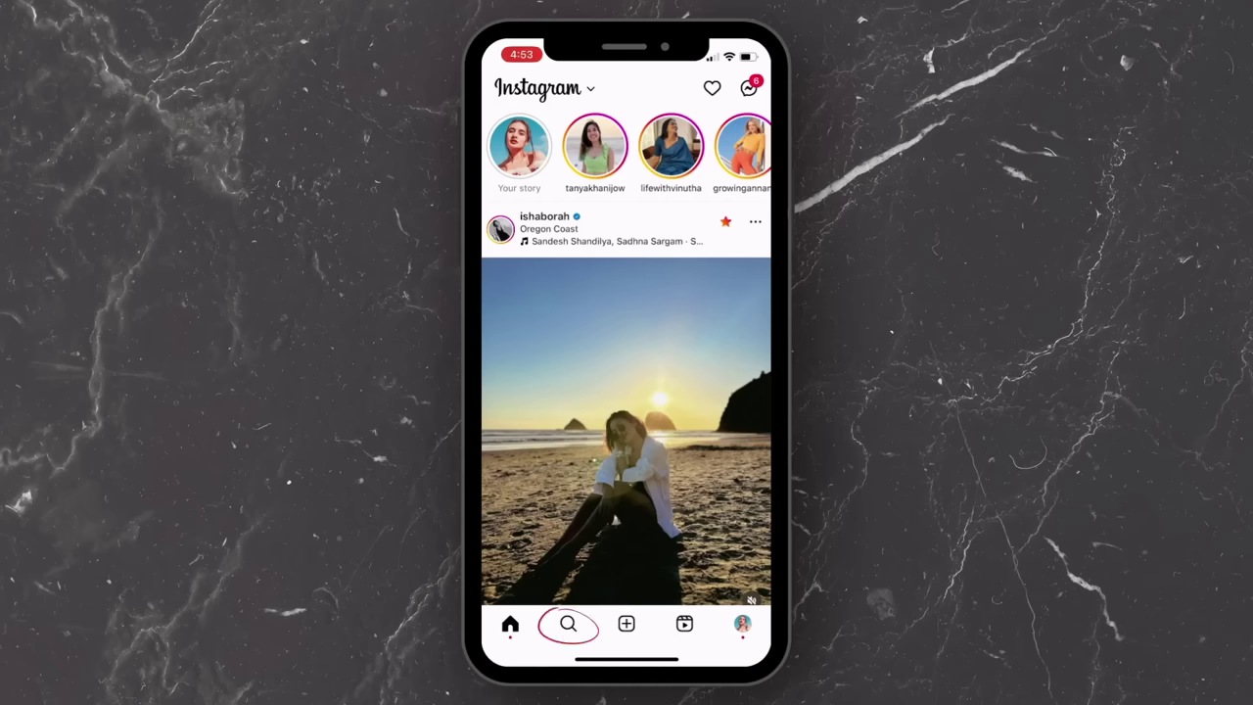
- Save the 'Hotline bling (billie version)' audio from an Explore reel's audio page
{"action": "left_click", "coordinate": [568, 623]}
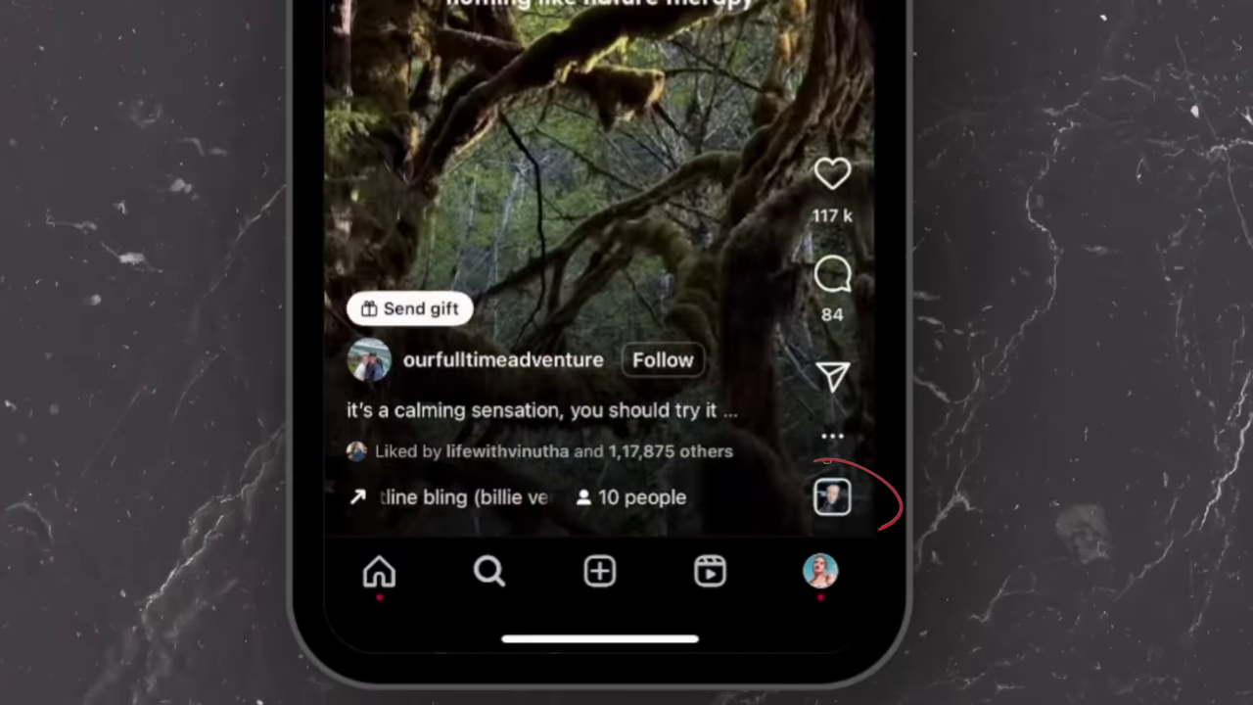
{"action": "left_click", "coordinate": [832, 497]}
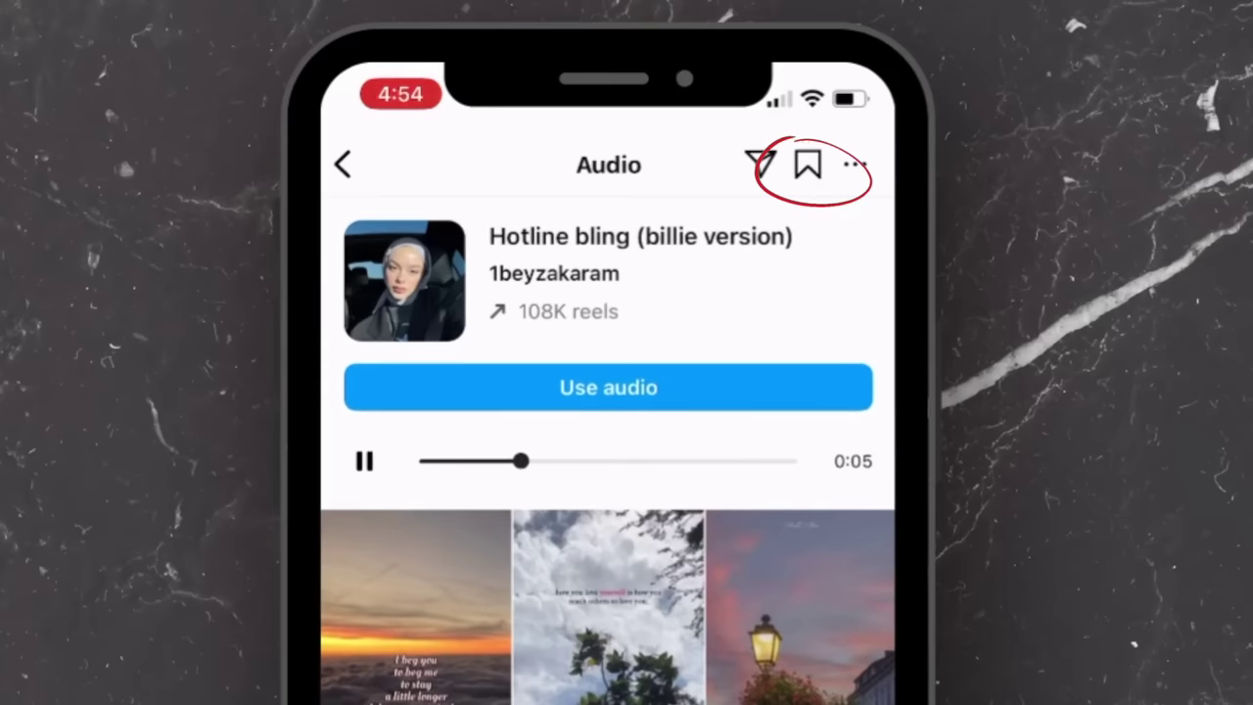
{"action": "left_click", "coordinate": [807, 164]}
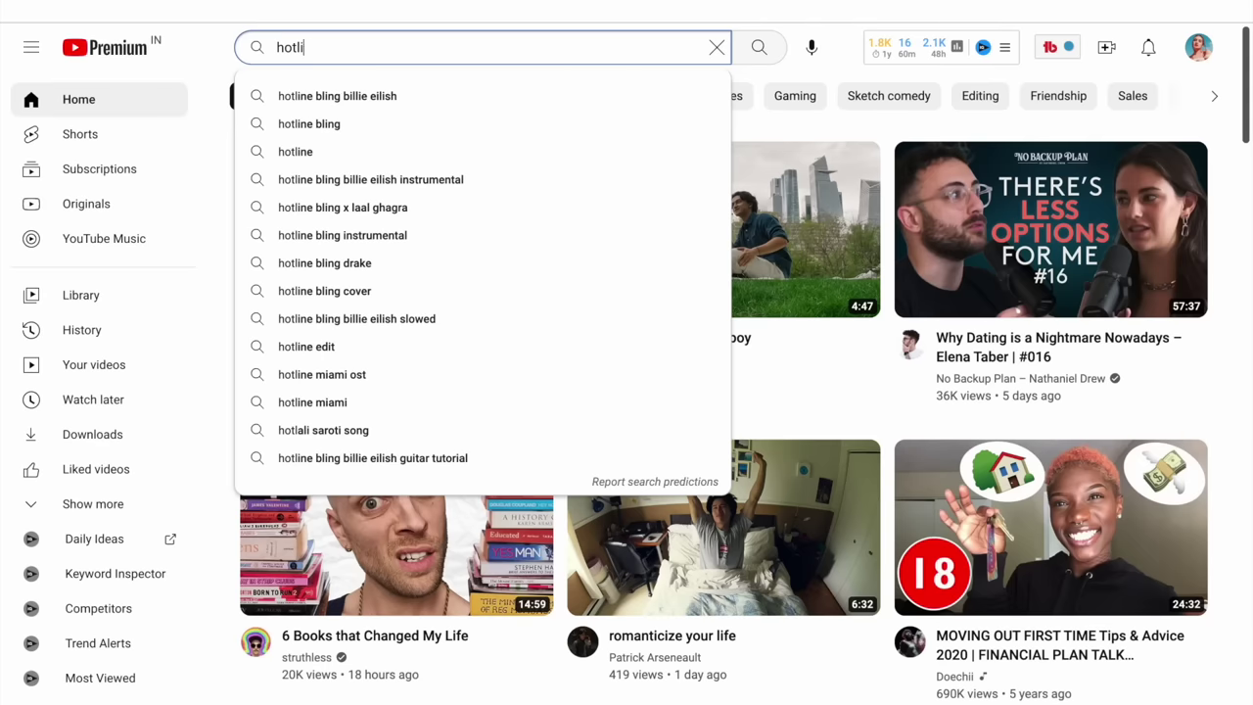
- Search YouTube for 'hotline bling billie version tiktok' and copy the instrumental video's link
{"action": "type", "text": "ne b"}
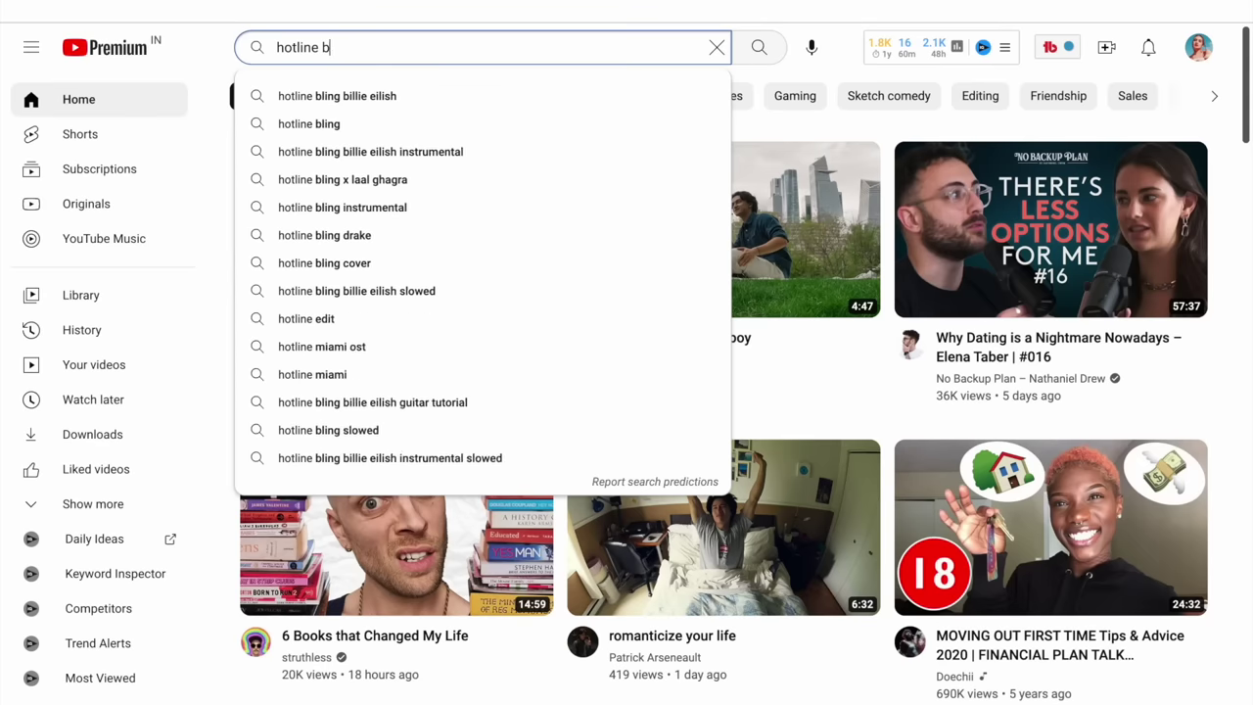
{"action": "type", "text": "ling bill"}
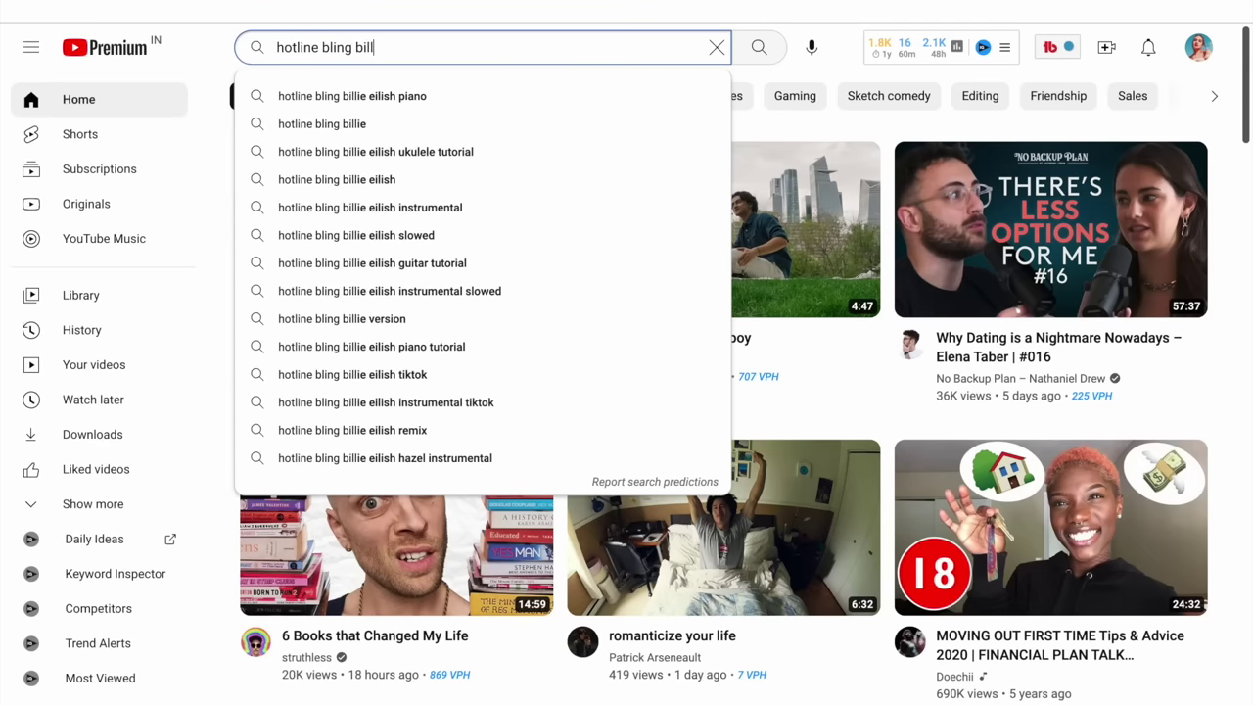
{"action": "type", "text": "ie version"}
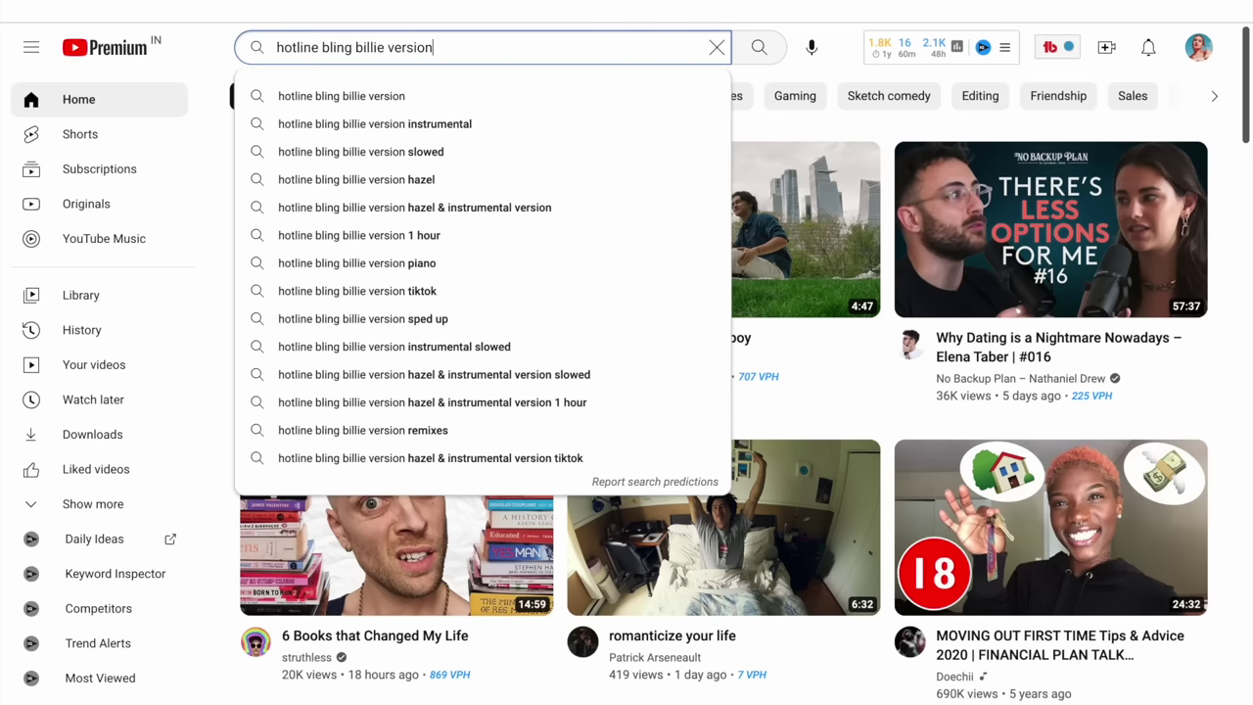
{"action": "left_click", "coordinate": [416, 291]}
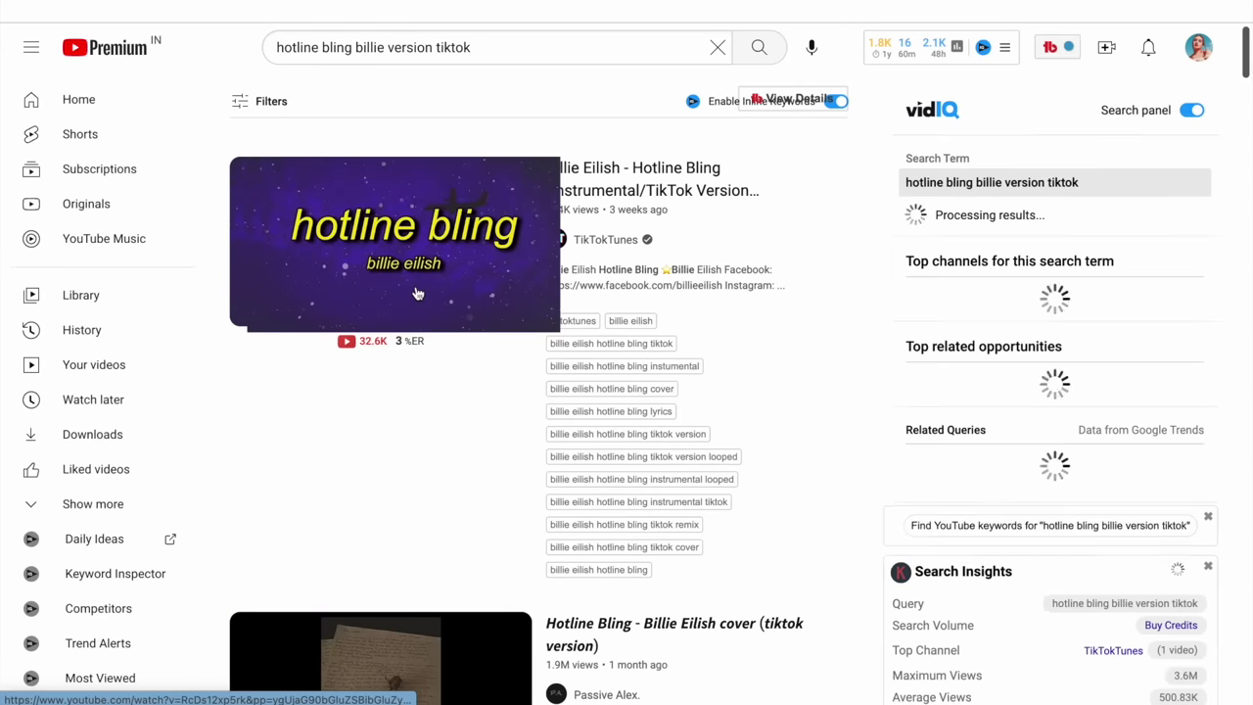
{"action": "mouse_move", "coordinate": [385, 245]}
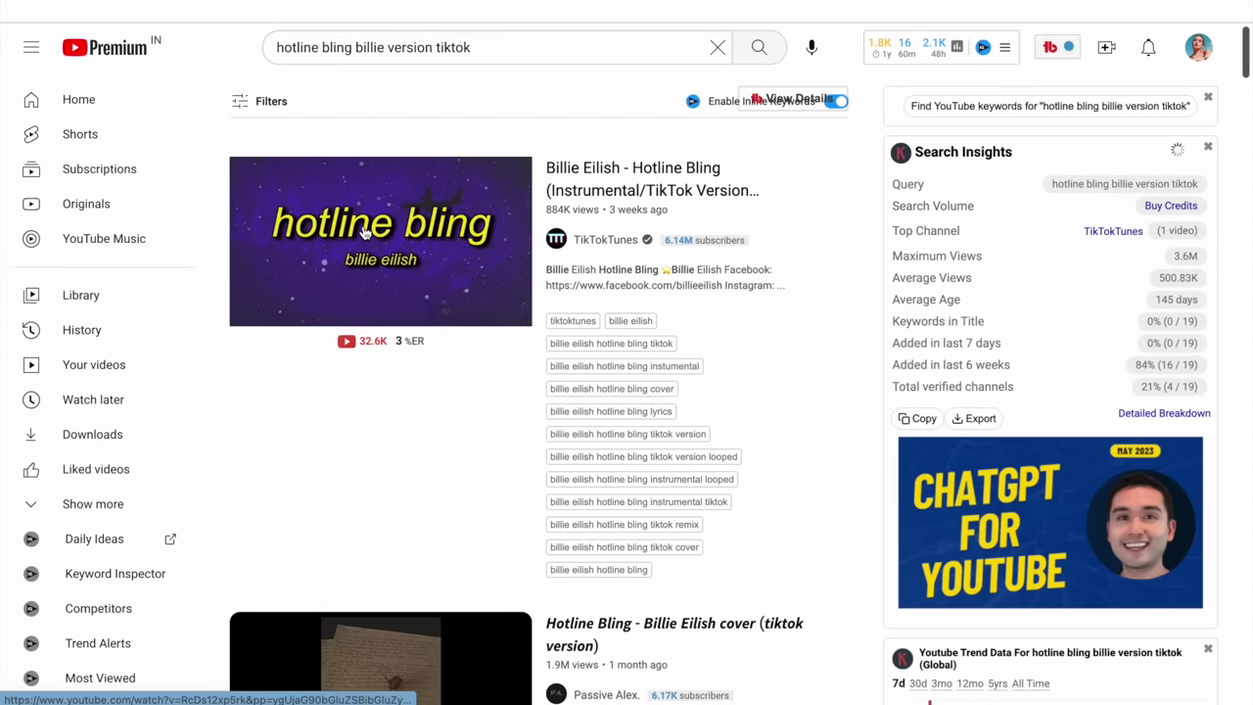
{"action": "left_click", "coordinate": [384, 244]}
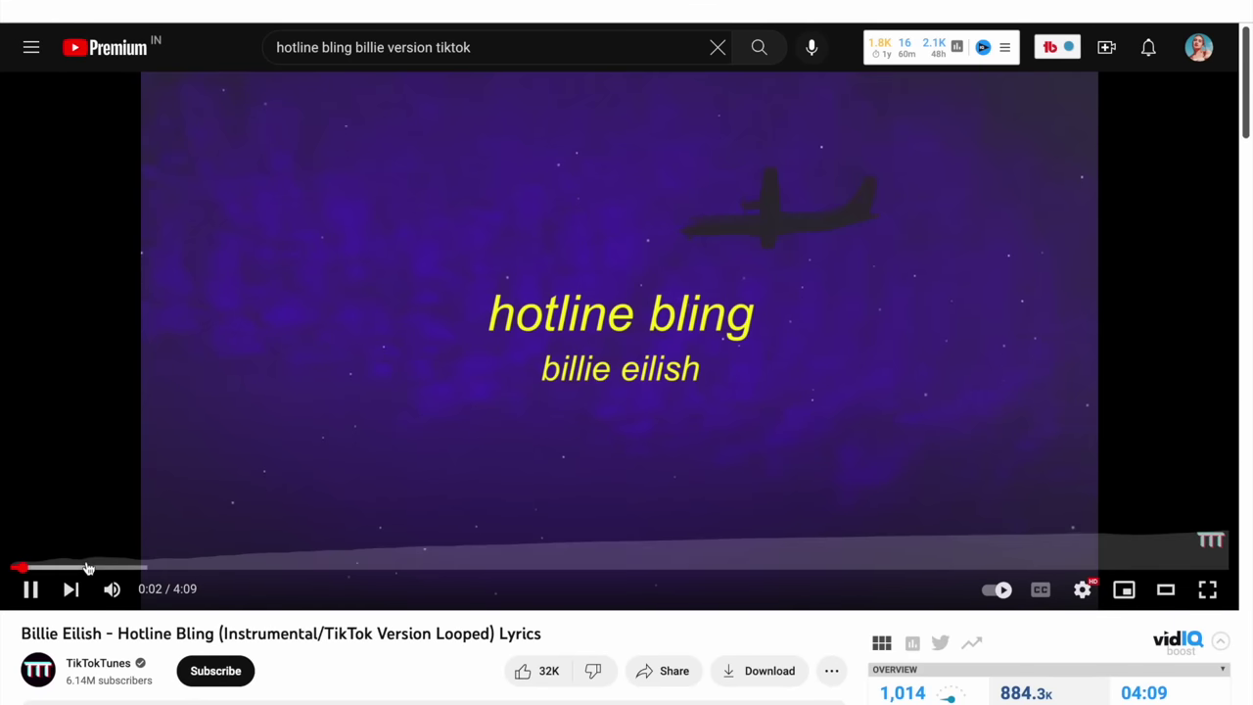
{"action": "scroll", "coordinate": [656, 588], "scroll_direction": "down", "scroll_amount": 1}
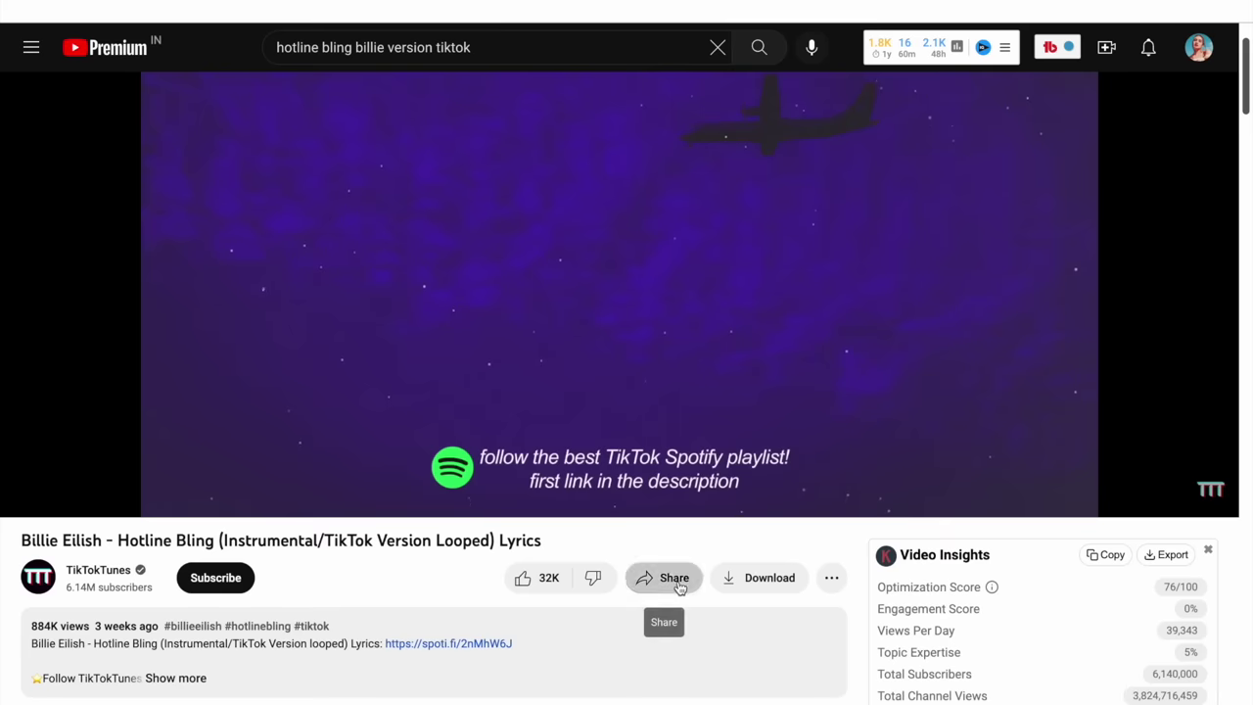
{"action": "left_click", "coordinate": [658, 578]}
{"action": "left_click", "coordinate": [791, 466]}
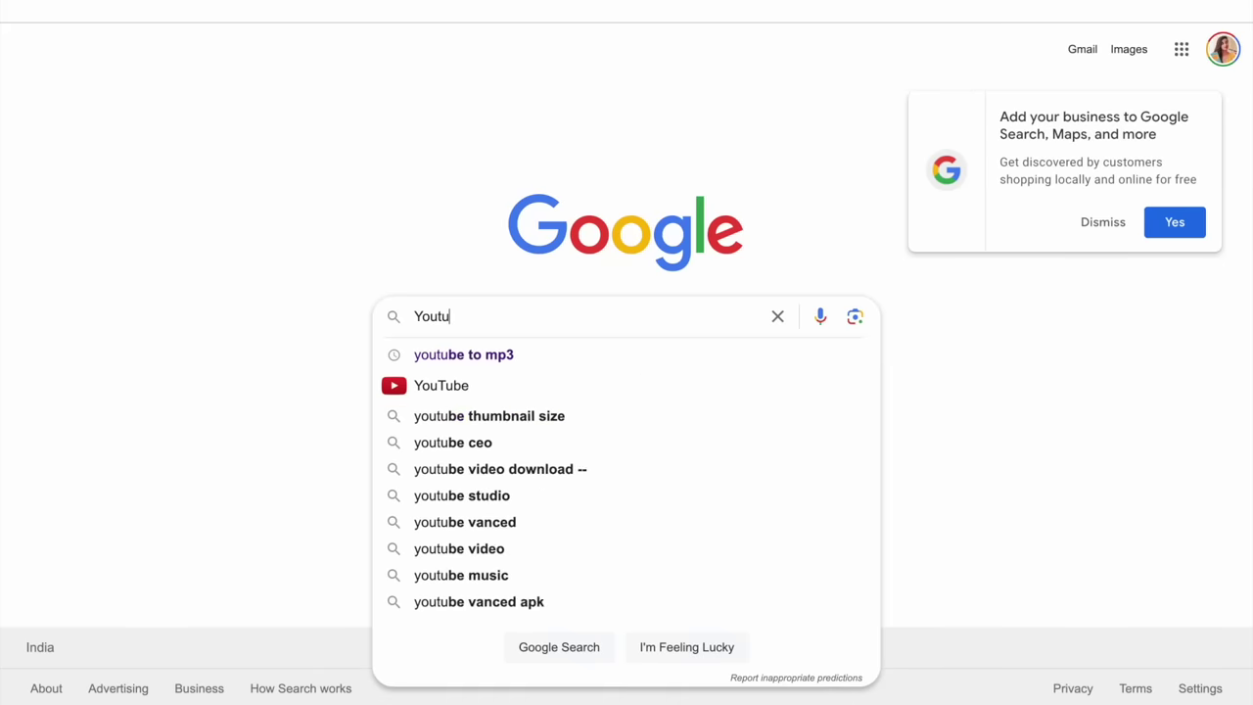
- Google 'youtube to mp3' and open the YtMp3 converter site
{"action": "type", "text": "be to"}
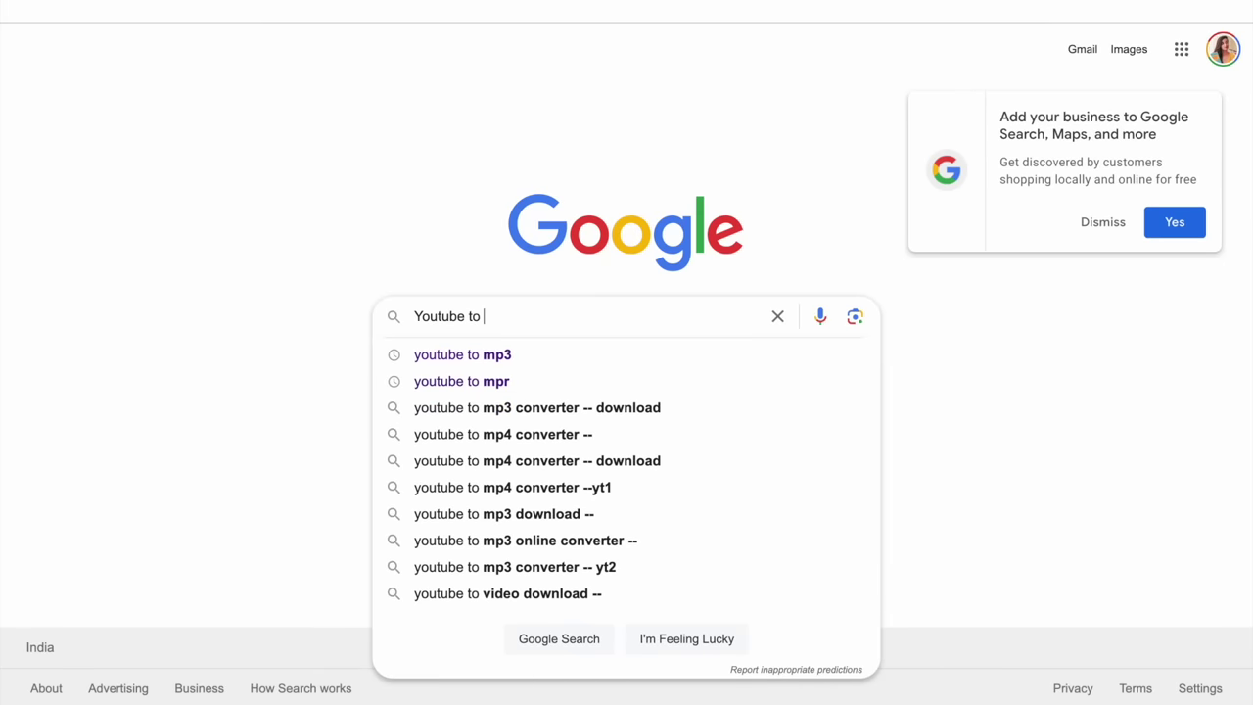
{"action": "left_click", "coordinate": [489, 364]}
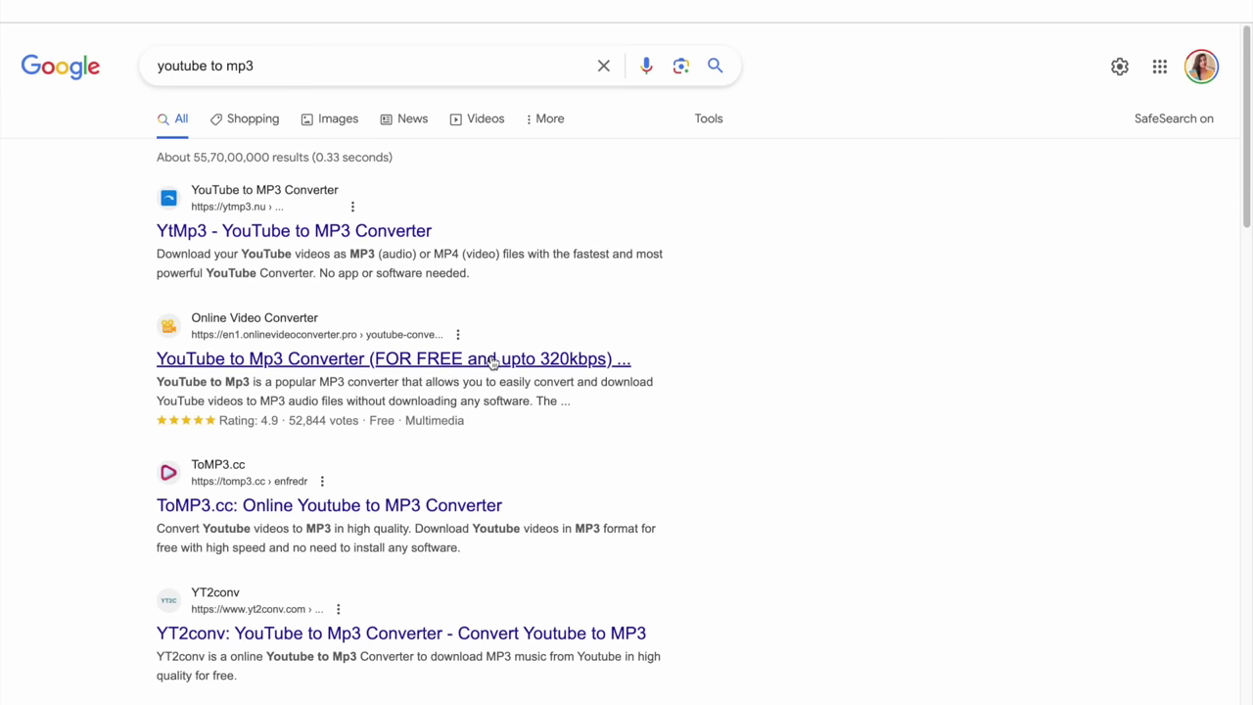
{"action": "left_click", "coordinate": [304, 235]}
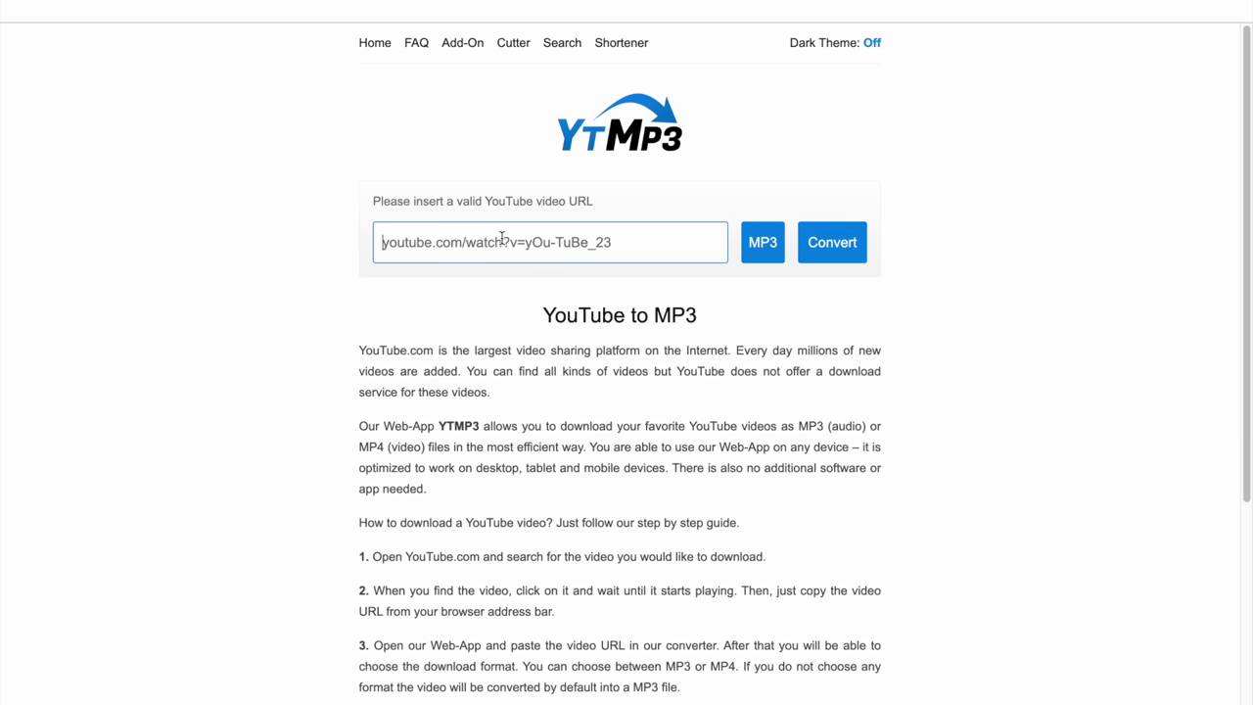
- Paste the Hotline Bling link into YTMP3, convert it, and save the MP3 to the Desktop
{"action": "key", "text": "ctrl+v"}
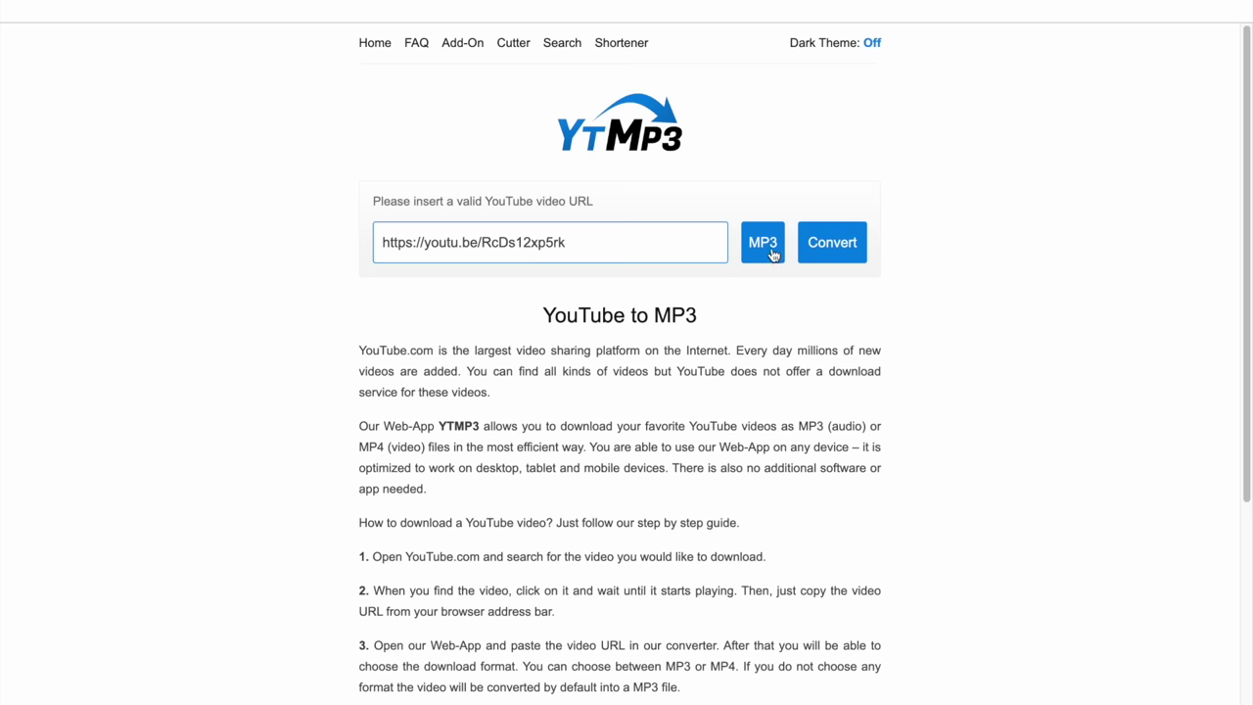
{"action": "left_click", "coordinate": [841, 245]}
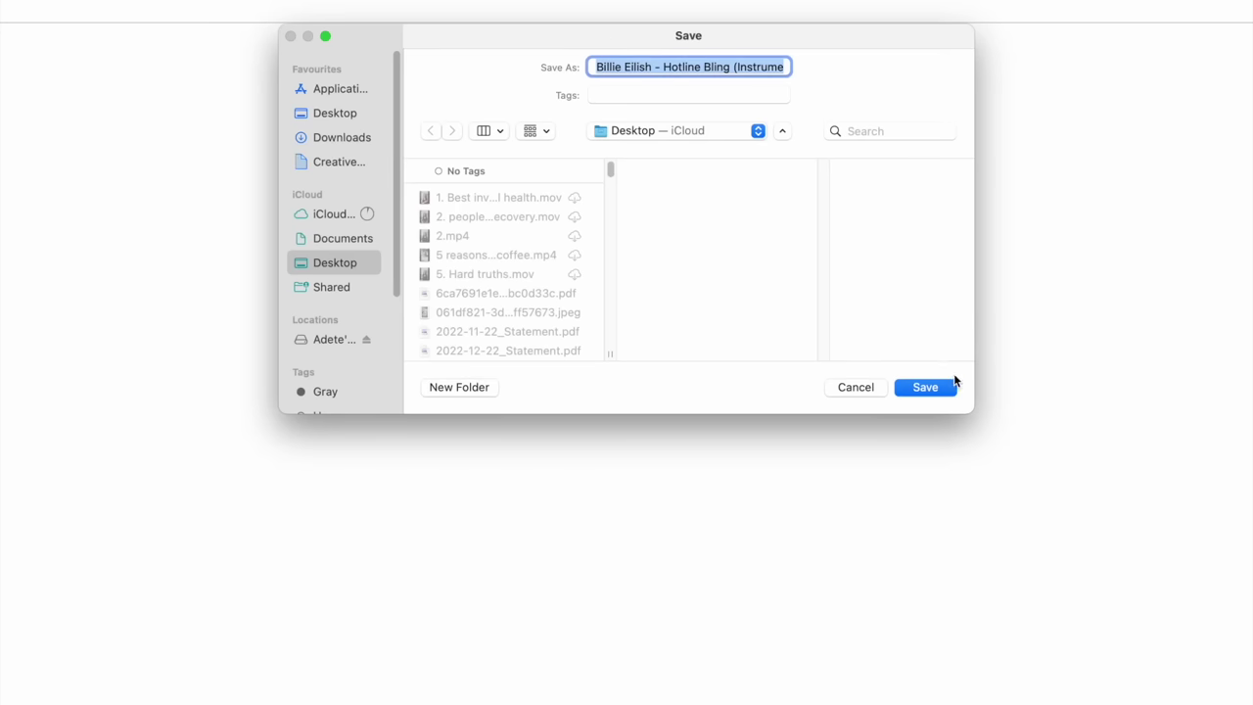
{"action": "left_click", "coordinate": [925, 388]}
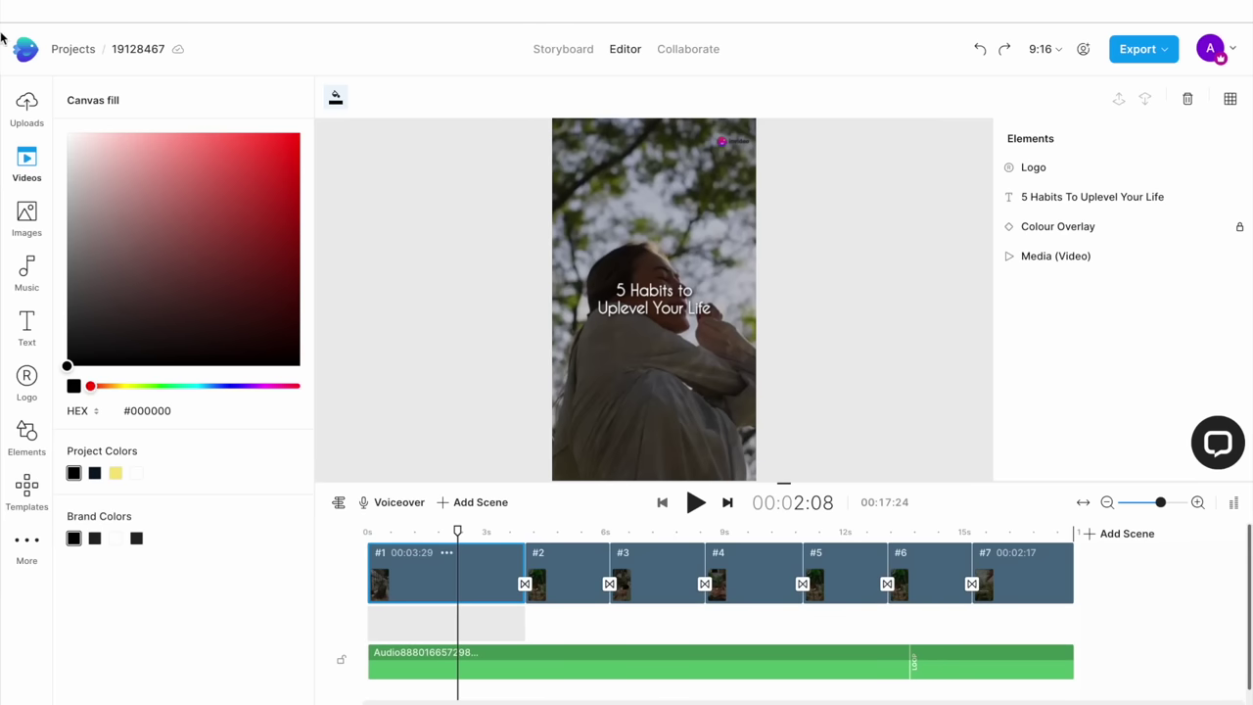
- Upload the downloaded Hotline Bling MP3 into the project's media
{"action": "left_click", "coordinate": [26, 110]}
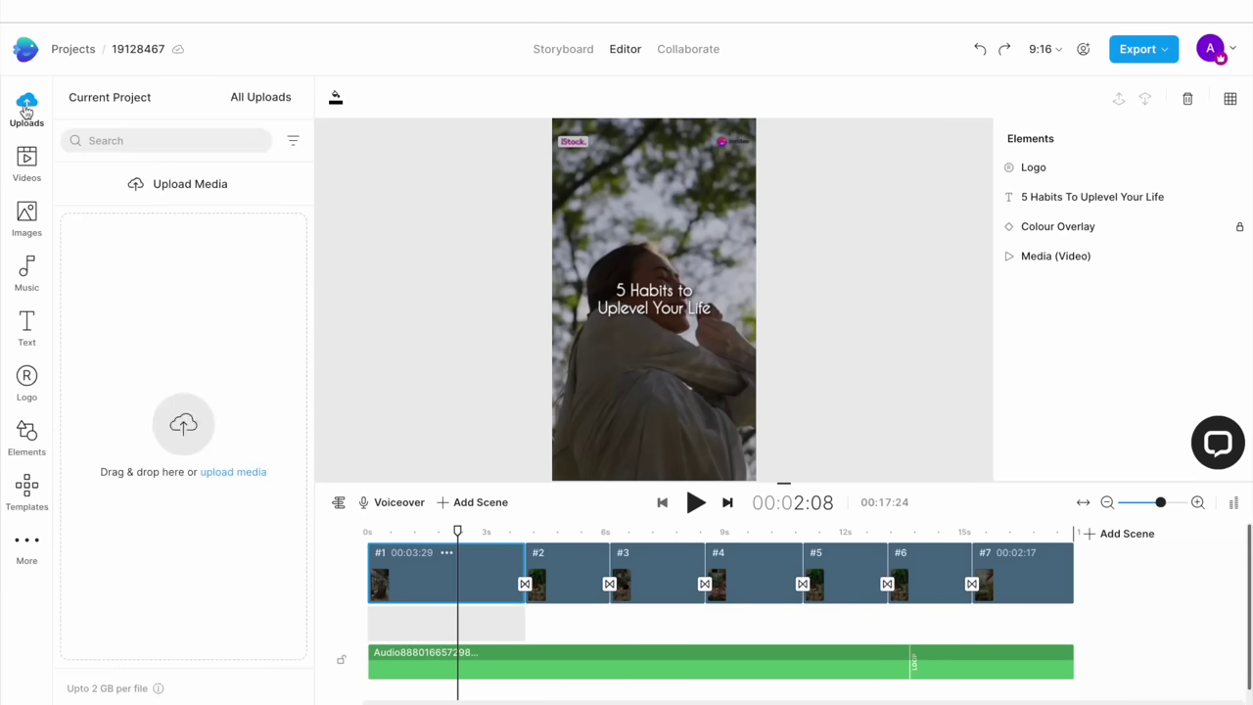
{"action": "left_click", "coordinate": [180, 186]}
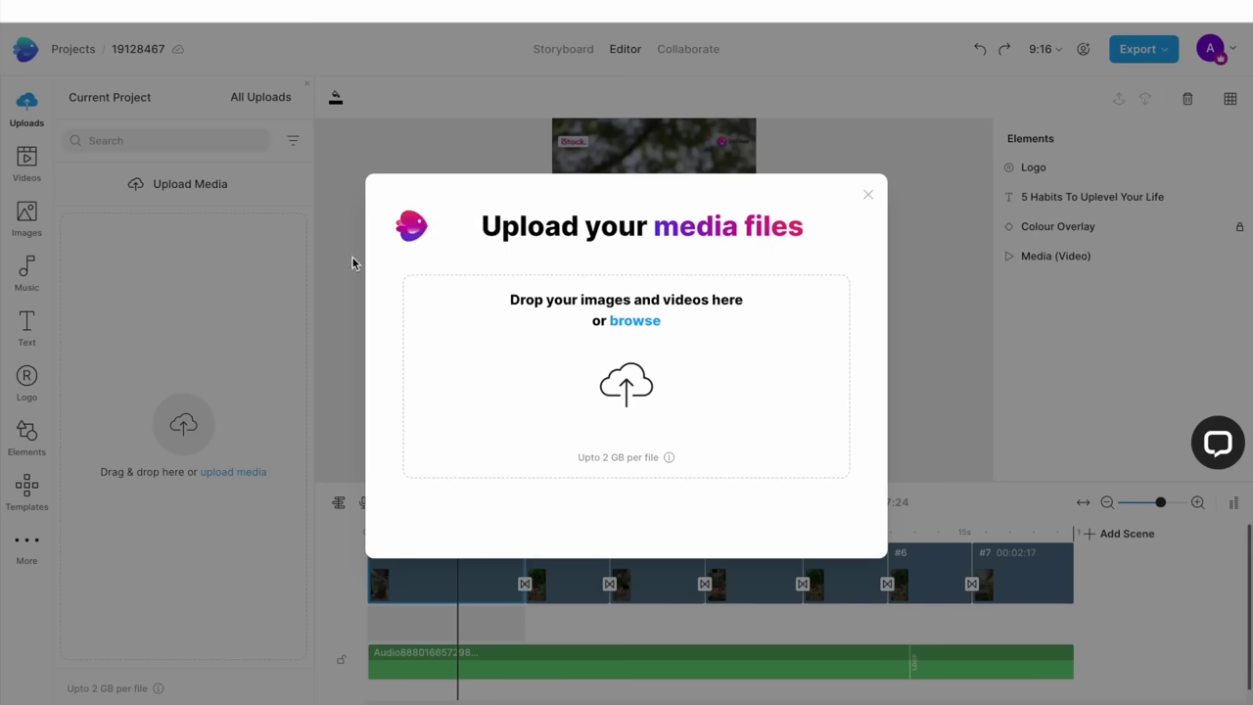
{"action": "left_click", "coordinate": [620, 385]}
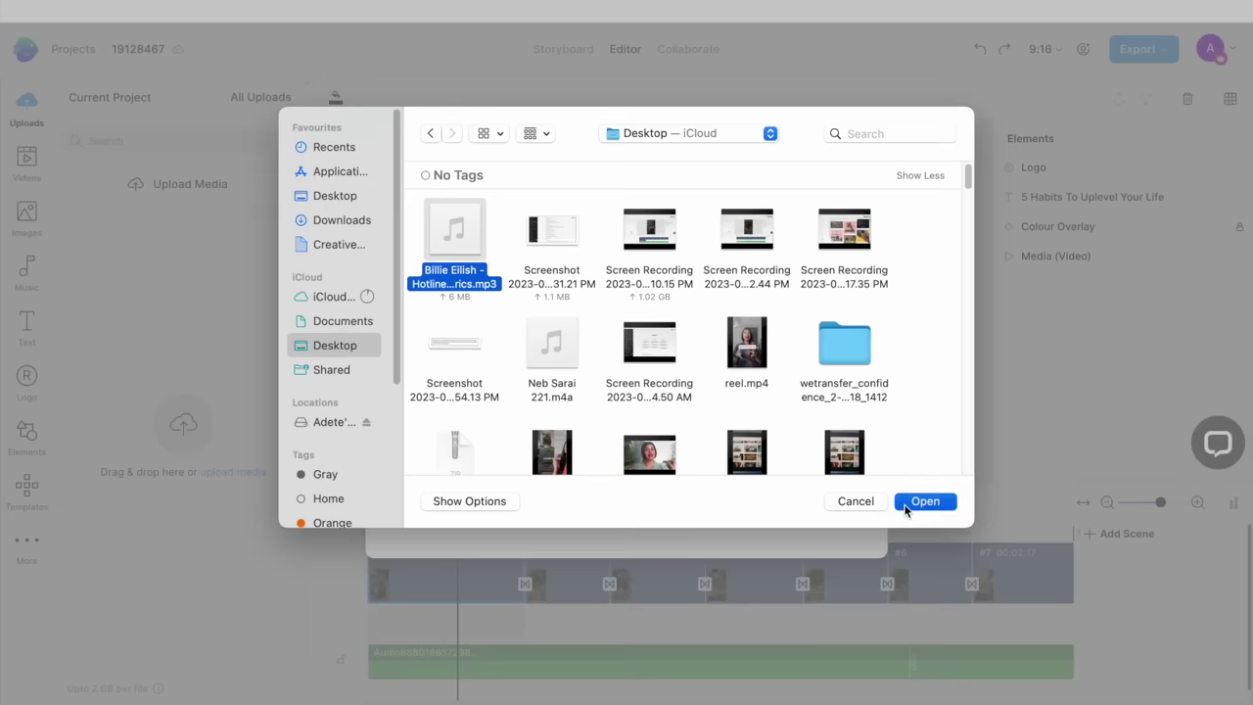
{"action": "left_click", "coordinate": [903, 506]}
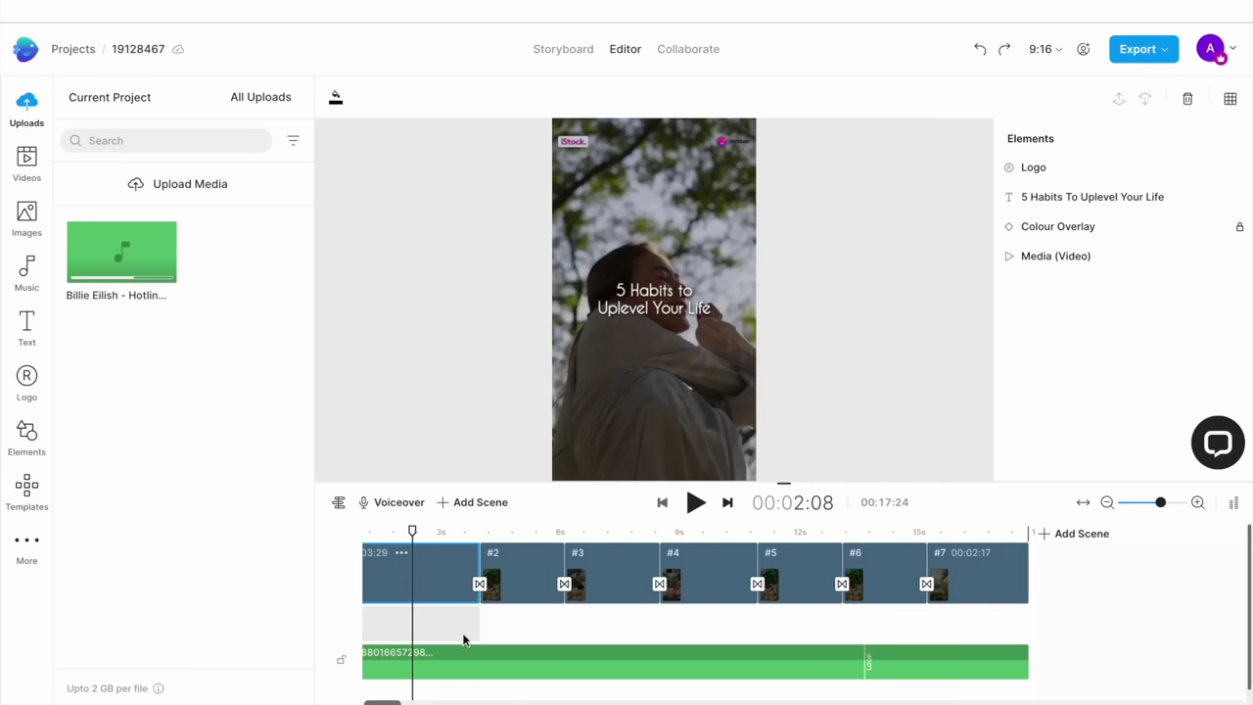
- Delete the template's original audio track and return the playhead to the reel's start
{"action": "left_click", "coordinate": [447, 663]}
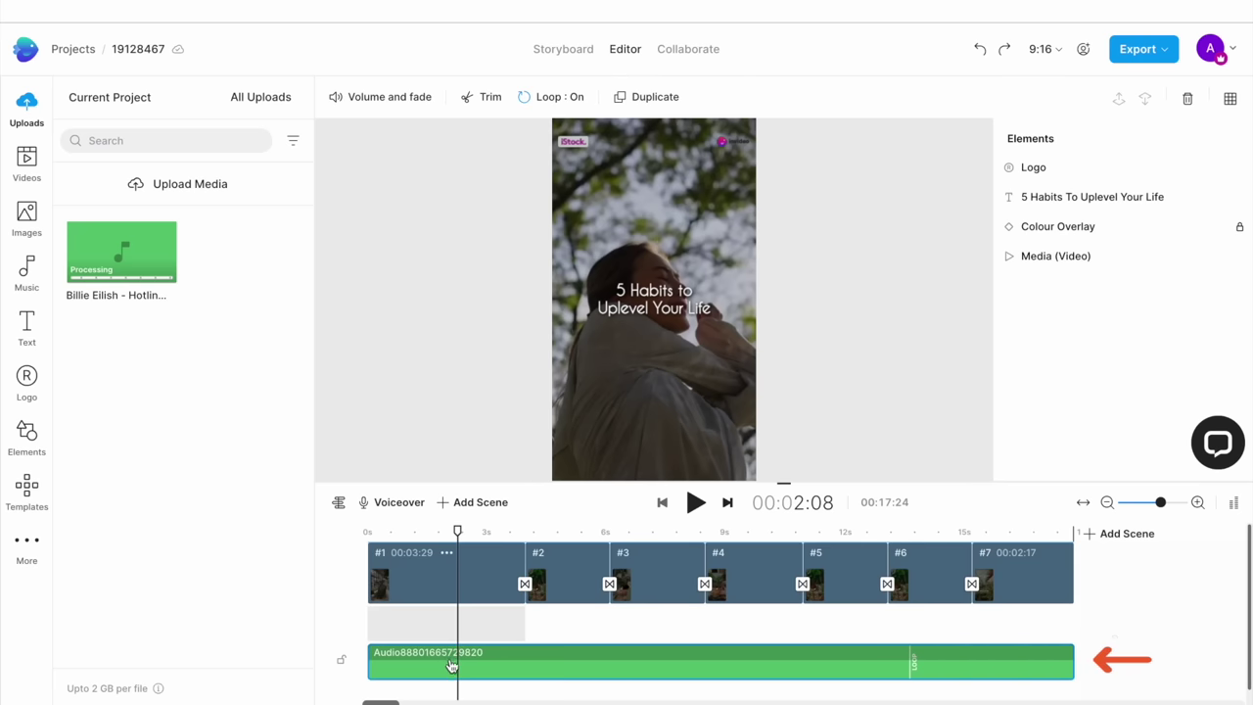
{"action": "right_click", "coordinate": [452, 666]}
{"action": "left_click", "coordinate": [520, 479]}
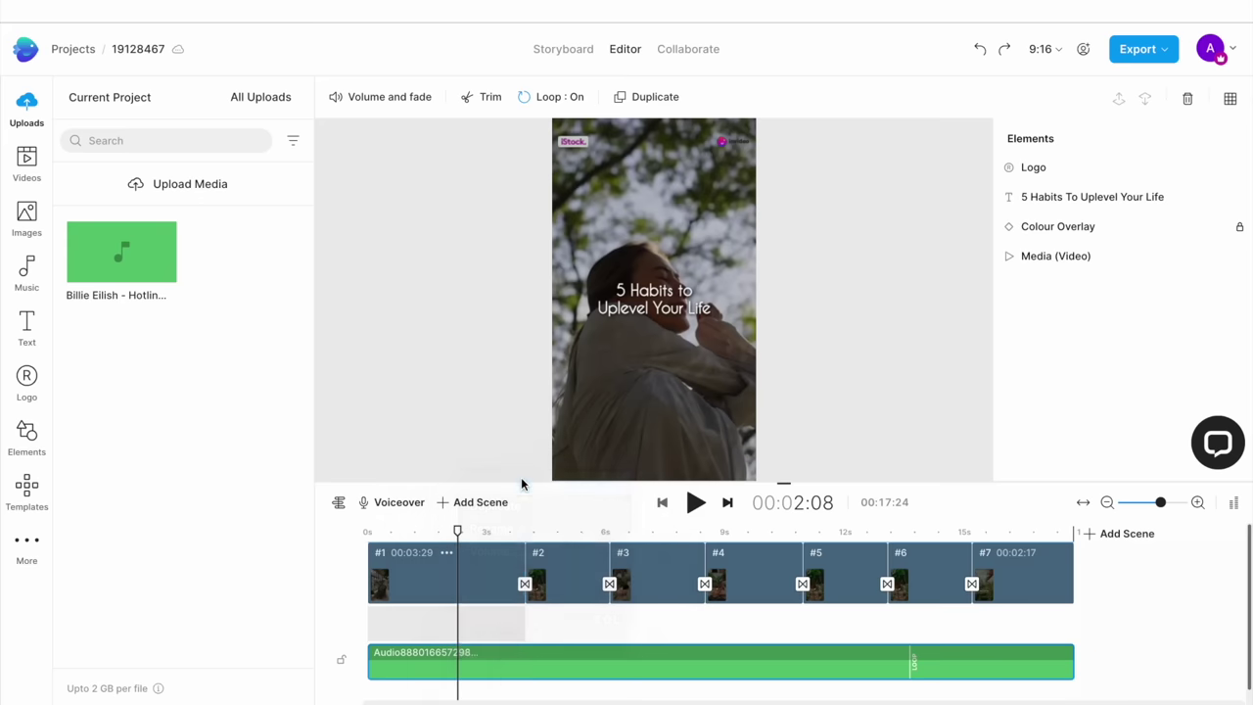
{"action": "left_click_drag", "start_coordinate": [444, 546], "coordinate": [341, 532]}
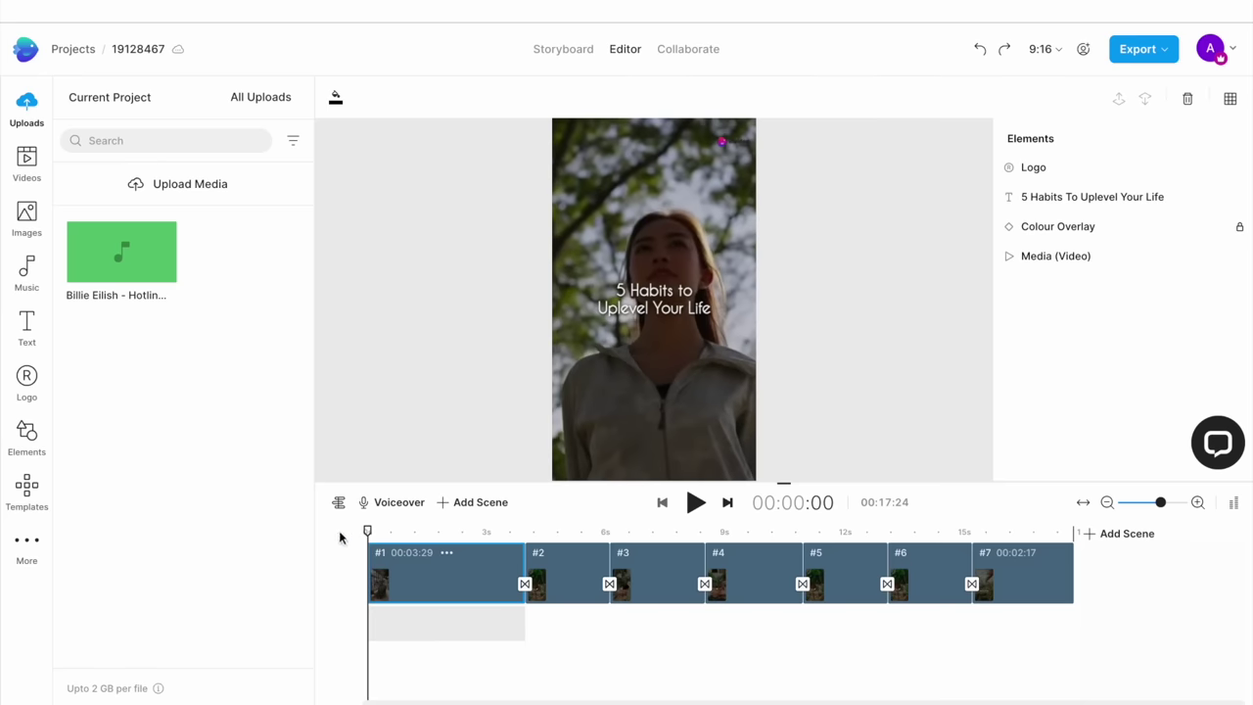
- Add the Hotline Bling track, trim off its first ~8 seconds, and stretch it to the reel's end
{"action": "left_click", "coordinate": [162, 269]}
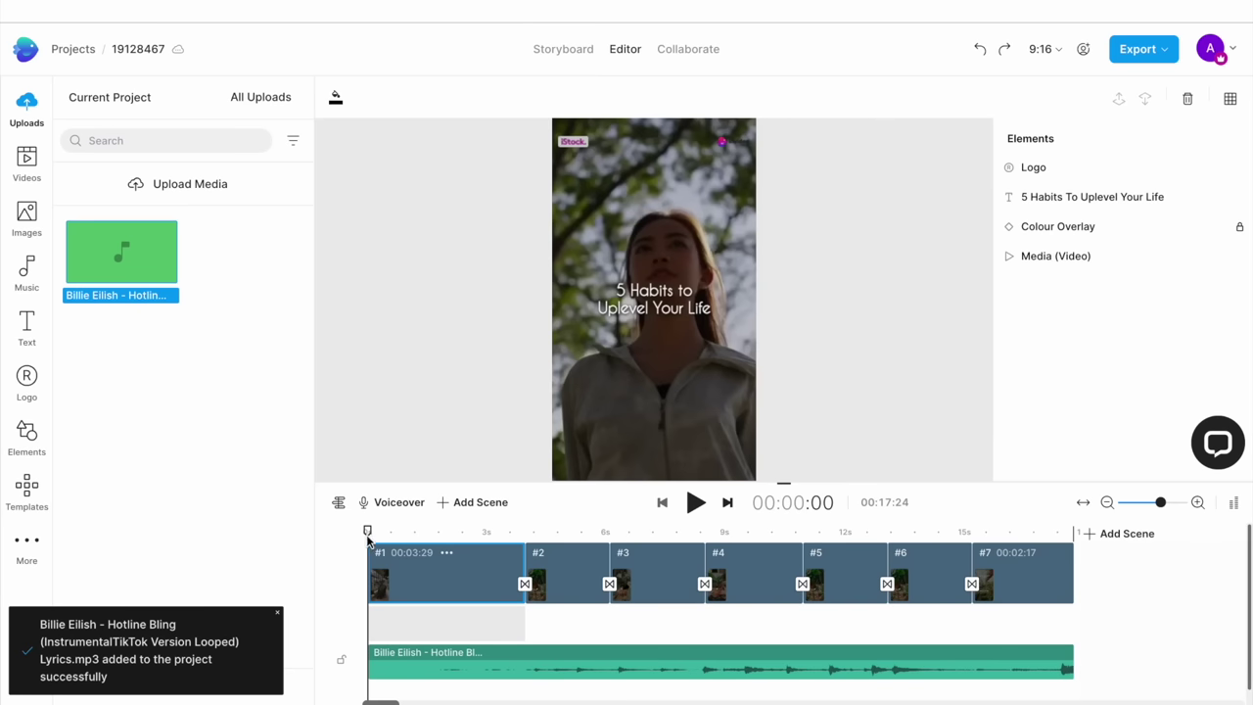
{"action": "left_click_drag", "start_coordinate": [369, 536], "coordinate": [534, 563]}
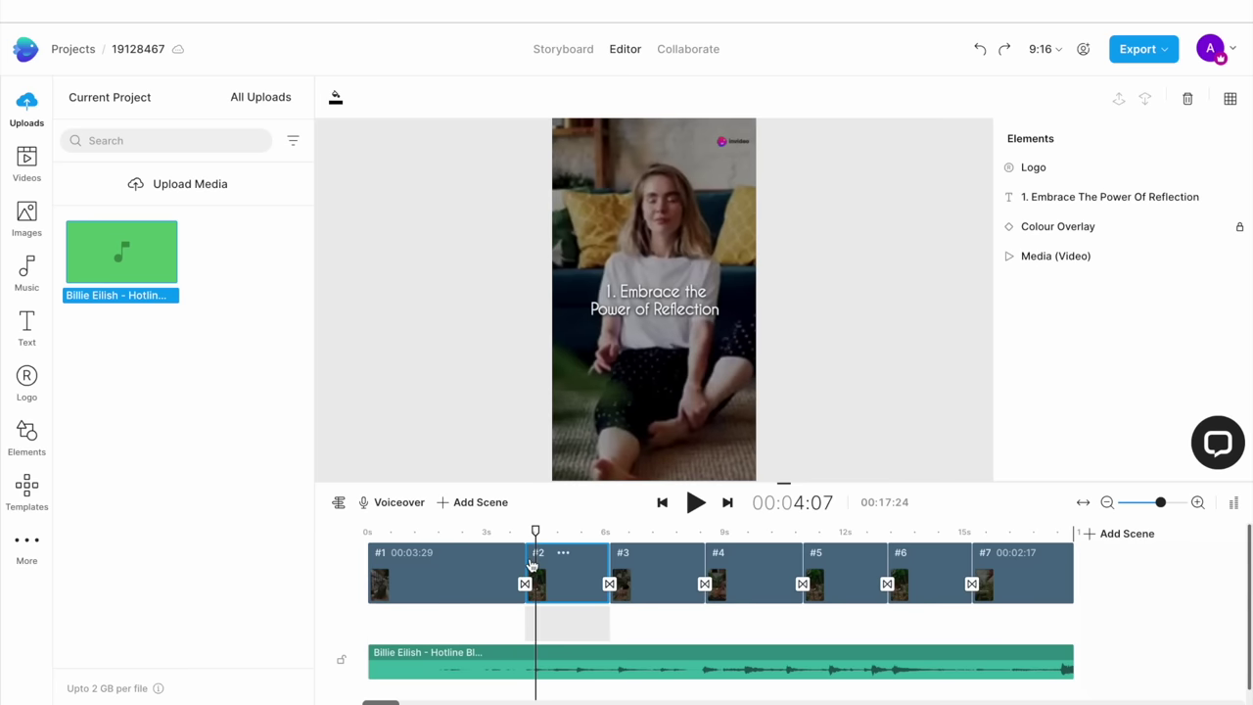
{"action": "key", "text": "space"}
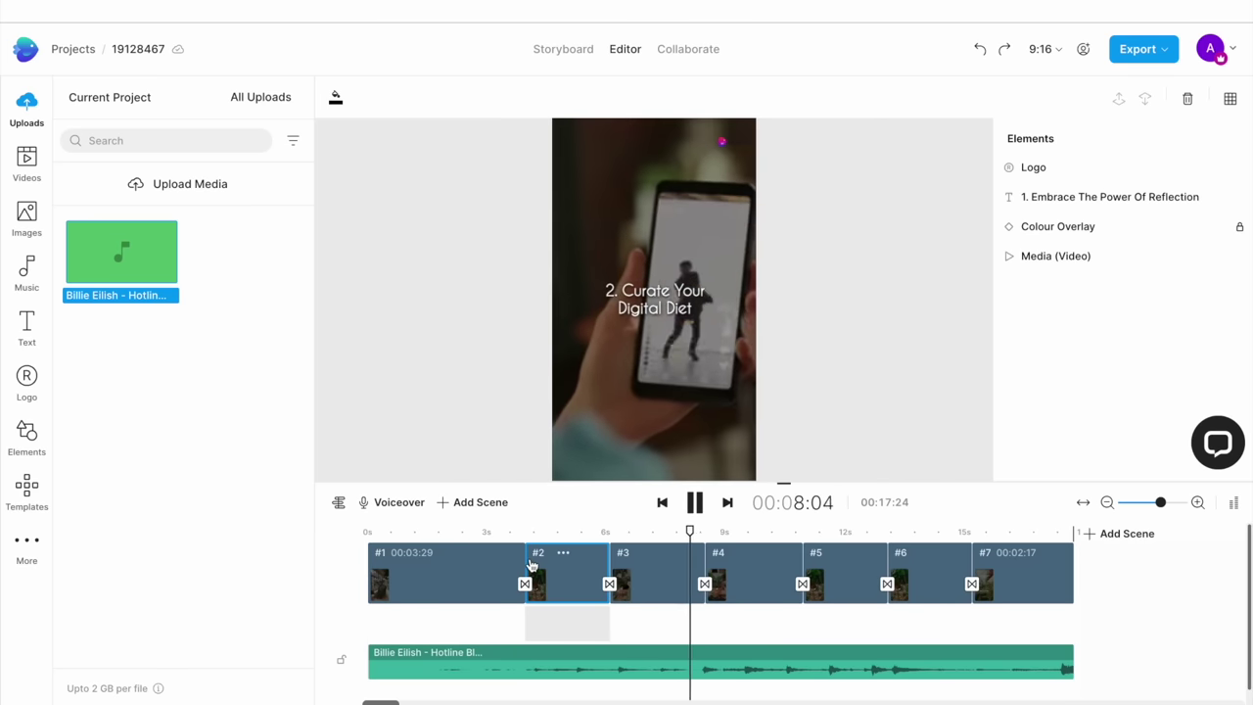
{"action": "key", "text": "space"}
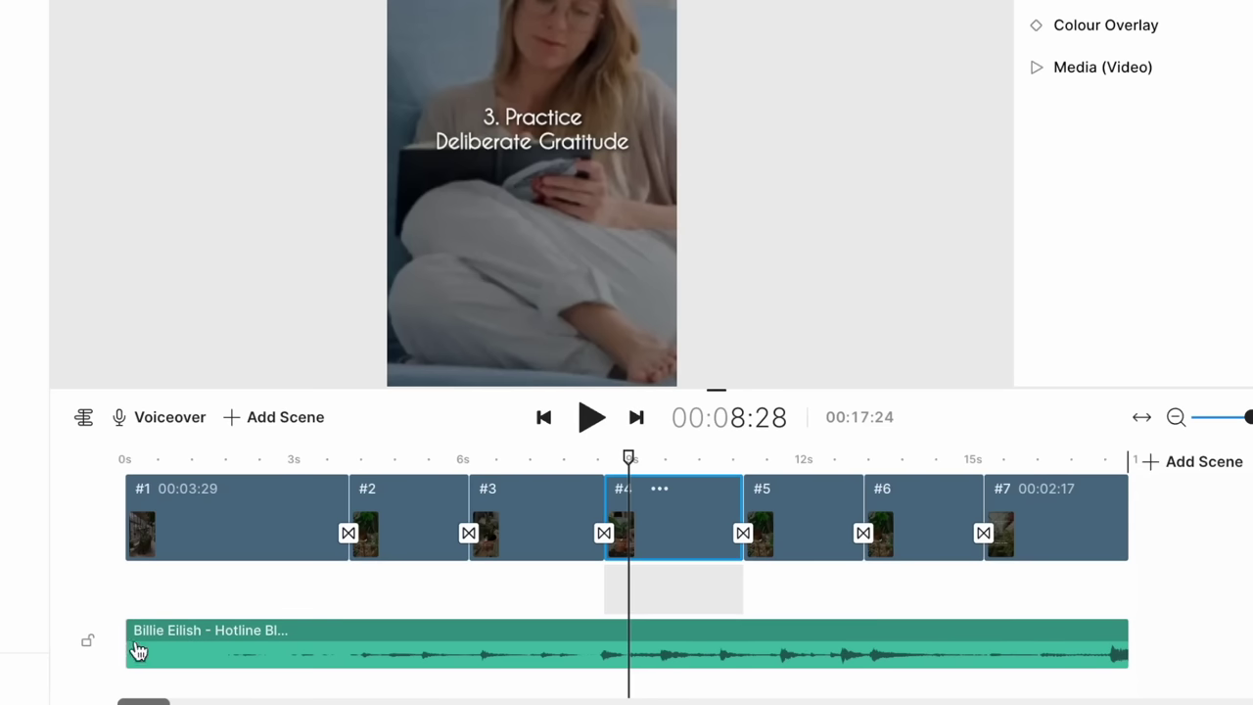
{"action": "left_click_drag", "start_coordinate": [126, 651], "coordinate": [153, 637]}
{"action": "left_click", "coordinate": [649, 673]}
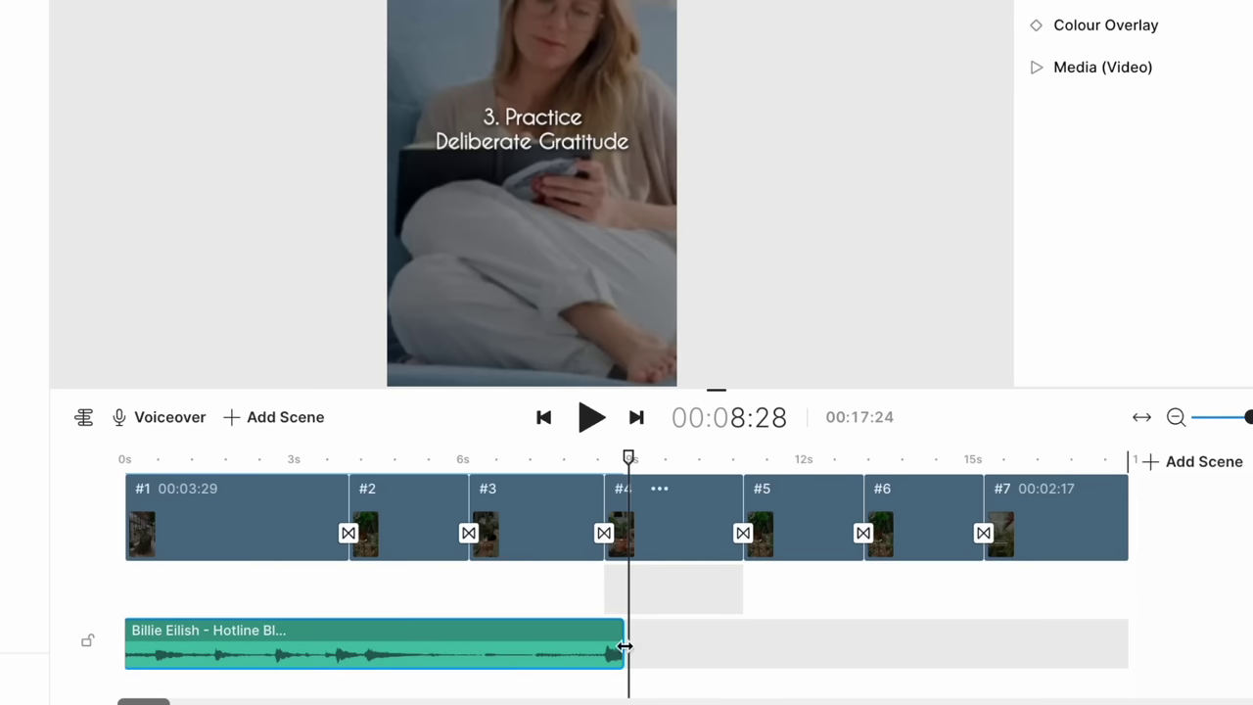
{"action": "left_click_drag", "start_coordinate": [624, 646], "coordinate": [1108, 684]}
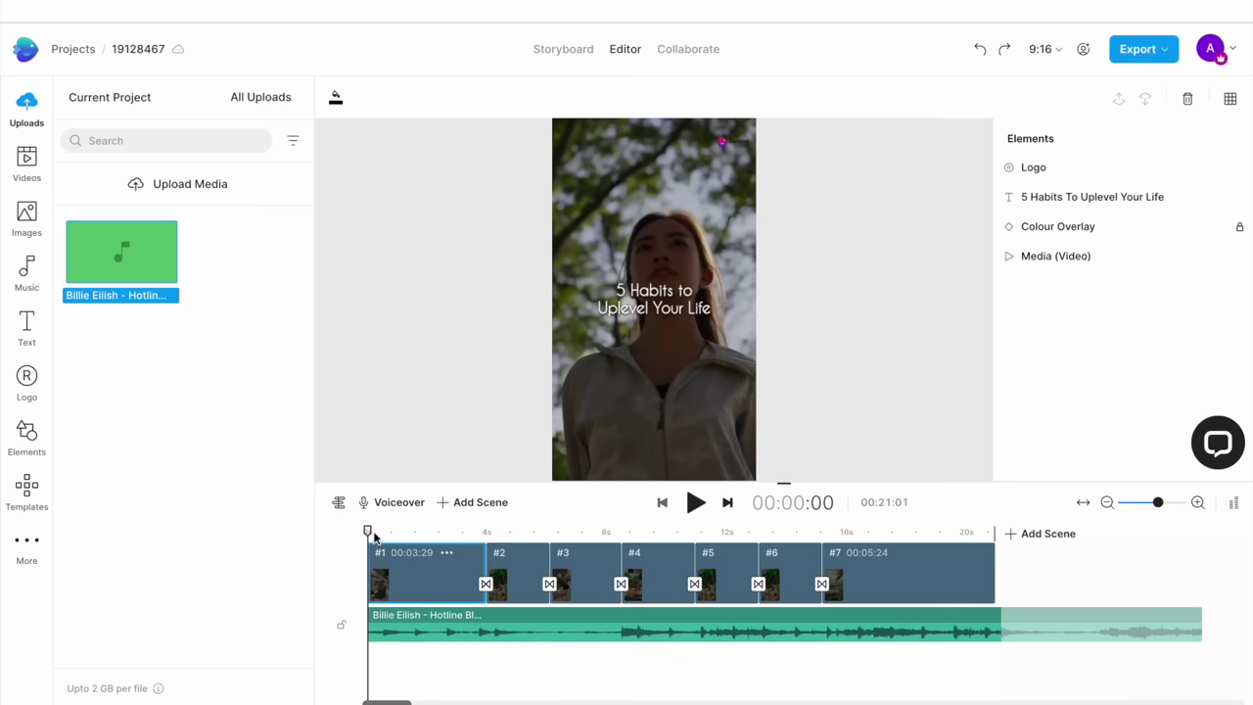
- Shorten the first scene and replay the reel from the start to check its timing
{"action": "key", "text": "space"}
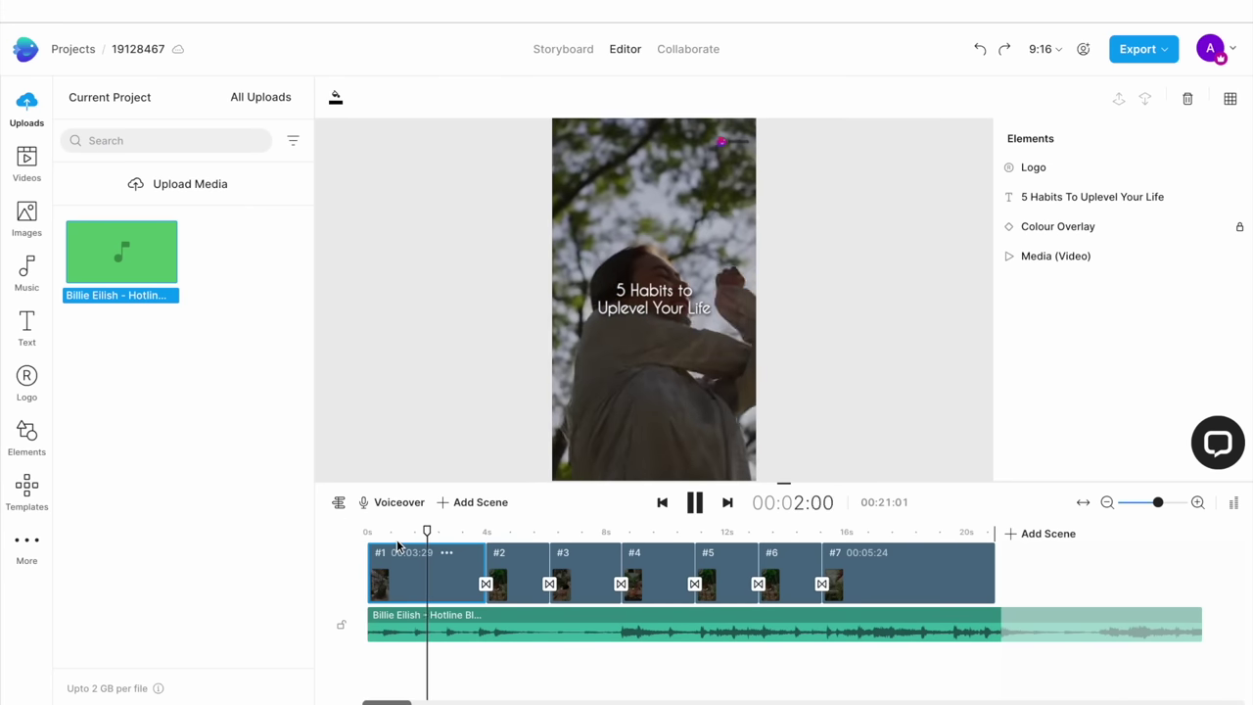
{"action": "key", "text": "space"}
{"action": "left_click_drag", "start_coordinate": [456, 532], "coordinate": [463, 562]}
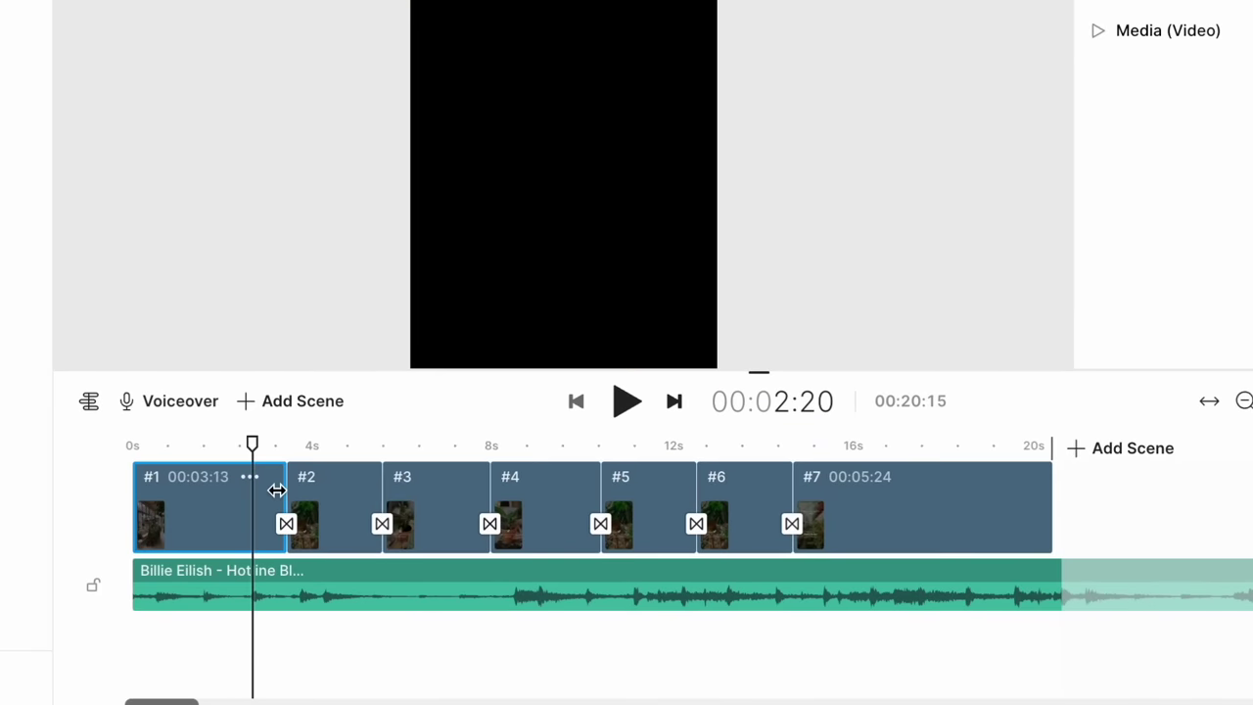
{"action": "left_click_drag", "start_coordinate": [277, 491], "coordinate": [249, 487]}
{"action": "left_click", "coordinate": [140, 475]}
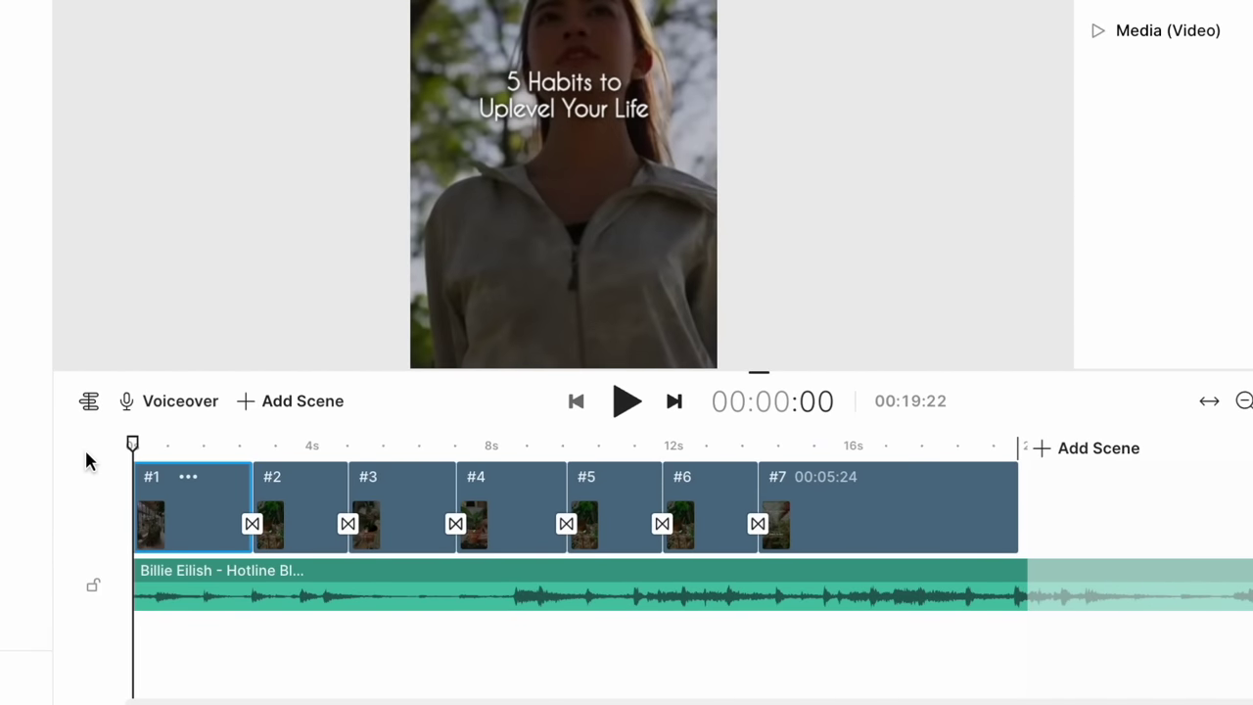
{"action": "key", "text": "space"}
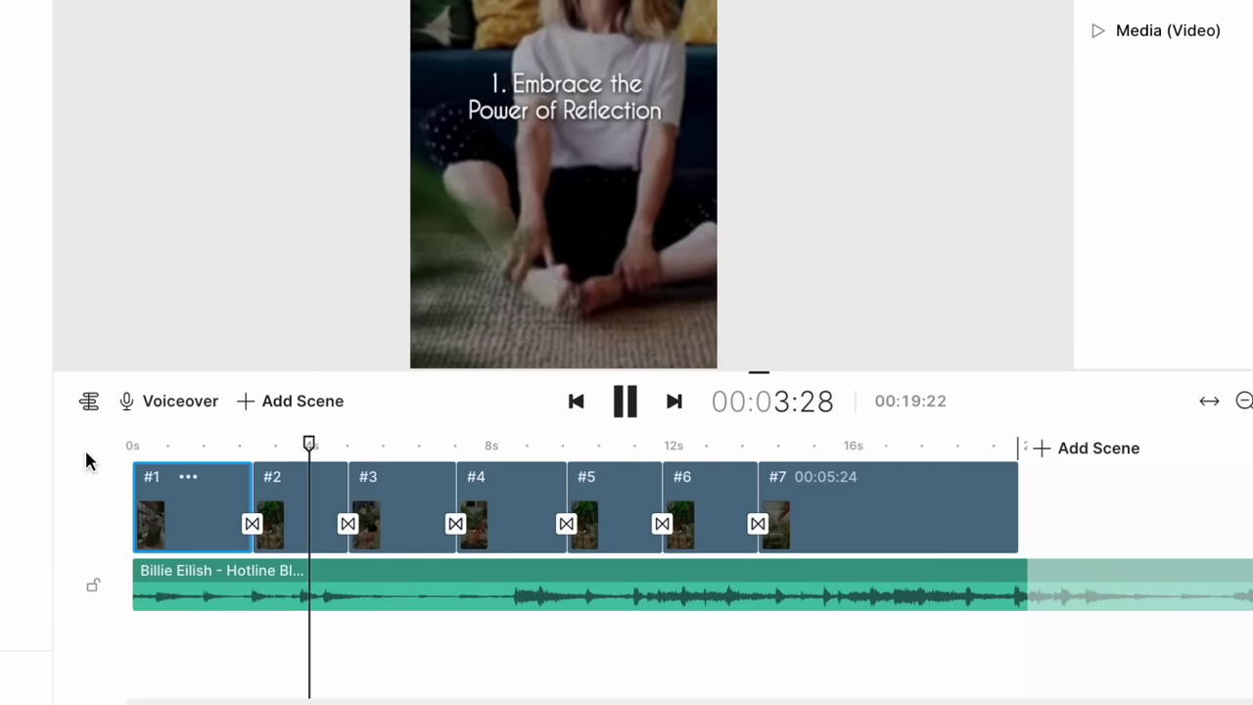
{"action": "key", "text": "space"}
{"action": "left_click_drag", "start_coordinate": [329, 446], "coordinate": [326, 446]}
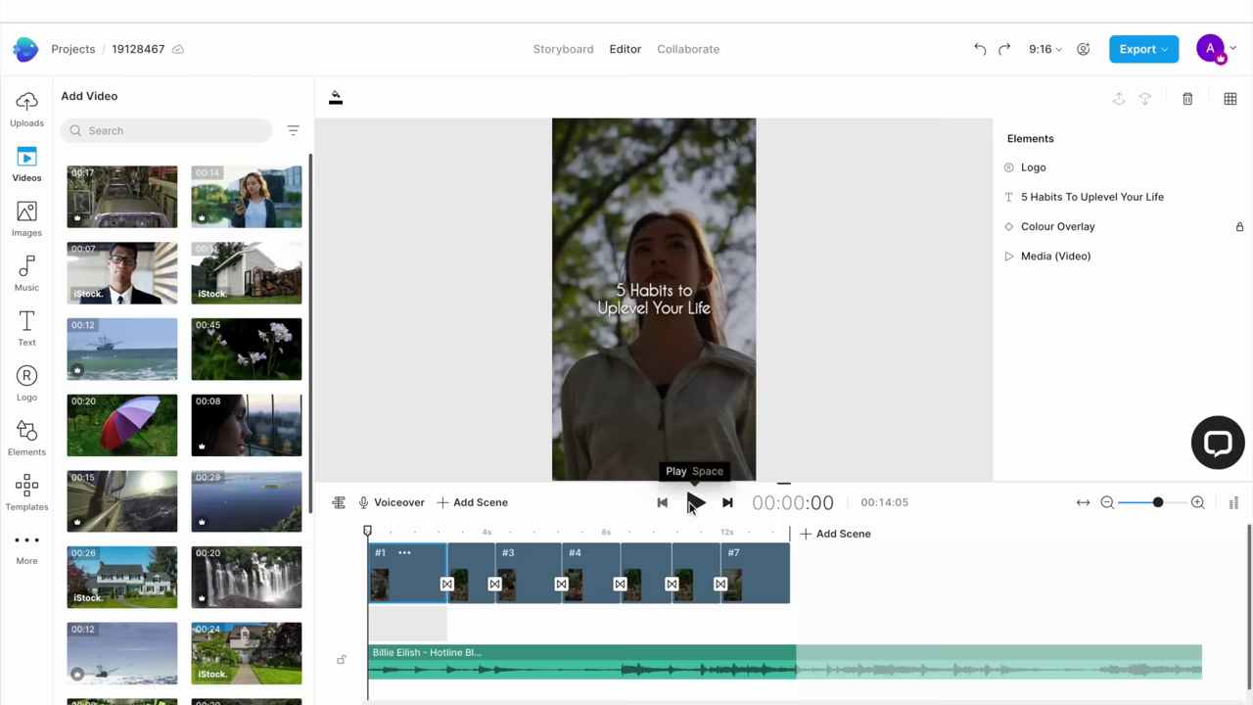
{"action": "left_click", "coordinate": [695, 502]}
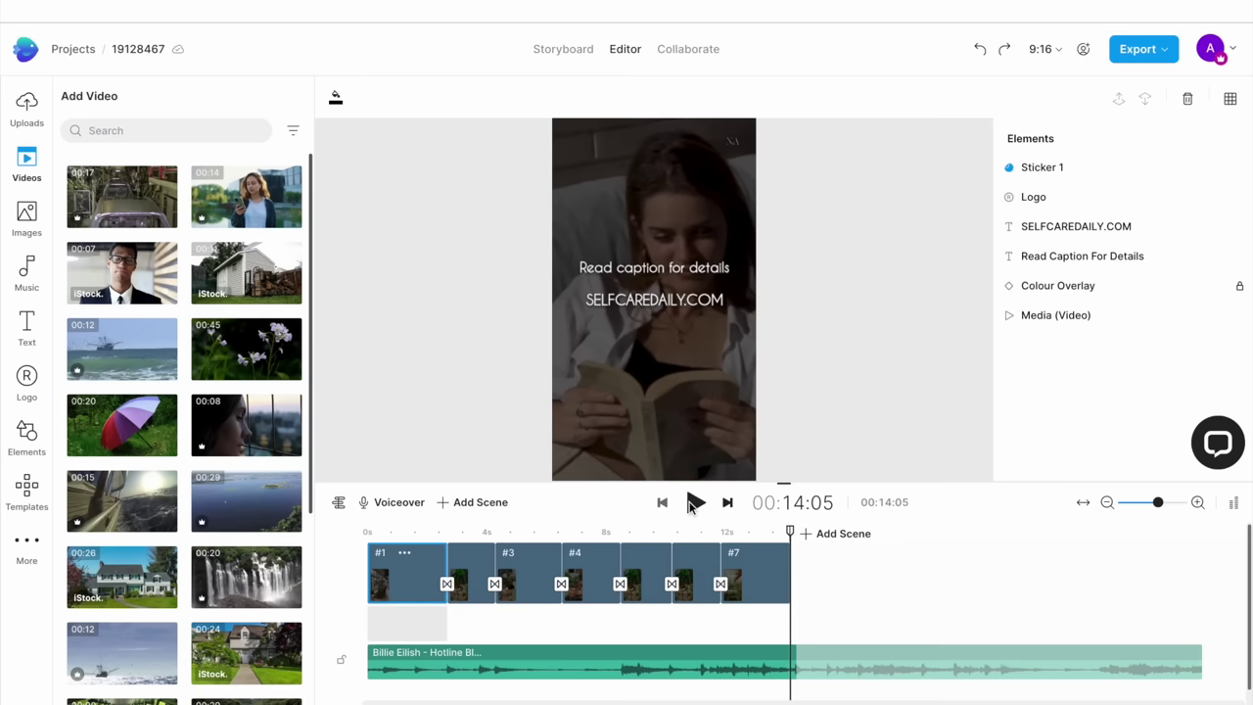
{"action": "left_click", "coordinate": [1133, 53]}
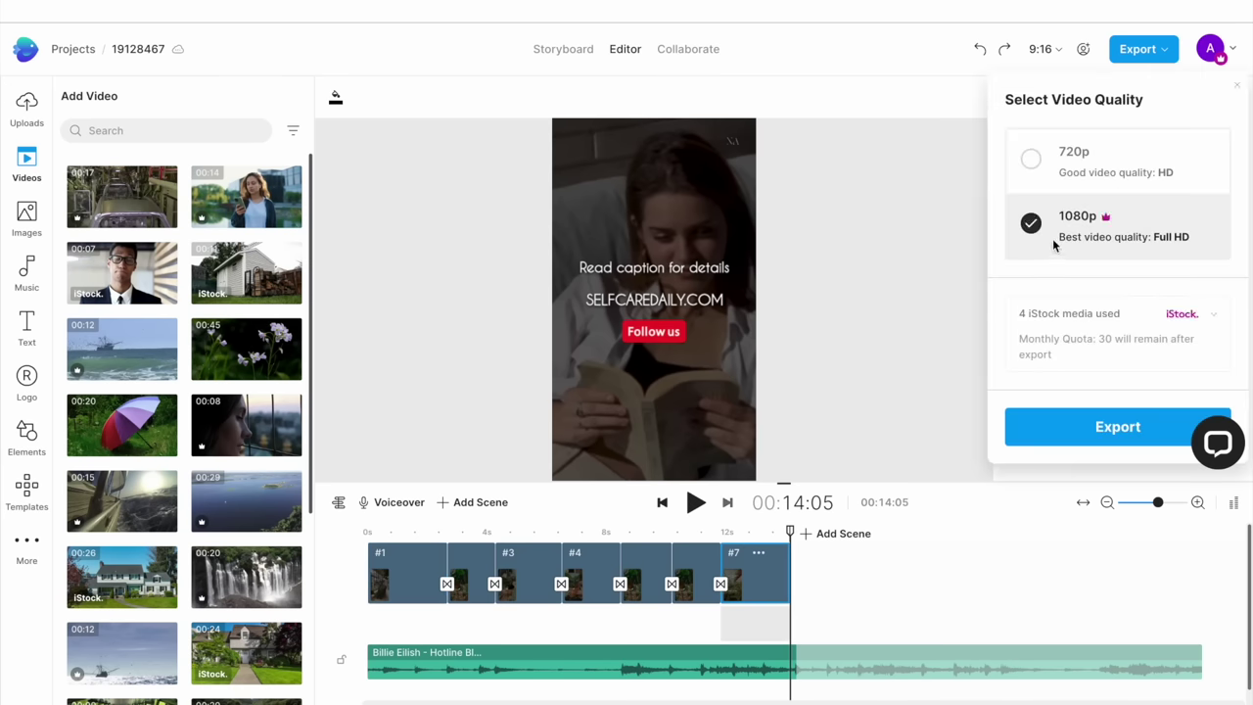
- Launch the reel's export at 1080p Full HD
{"action": "left_click", "coordinate": [1082, 428]}
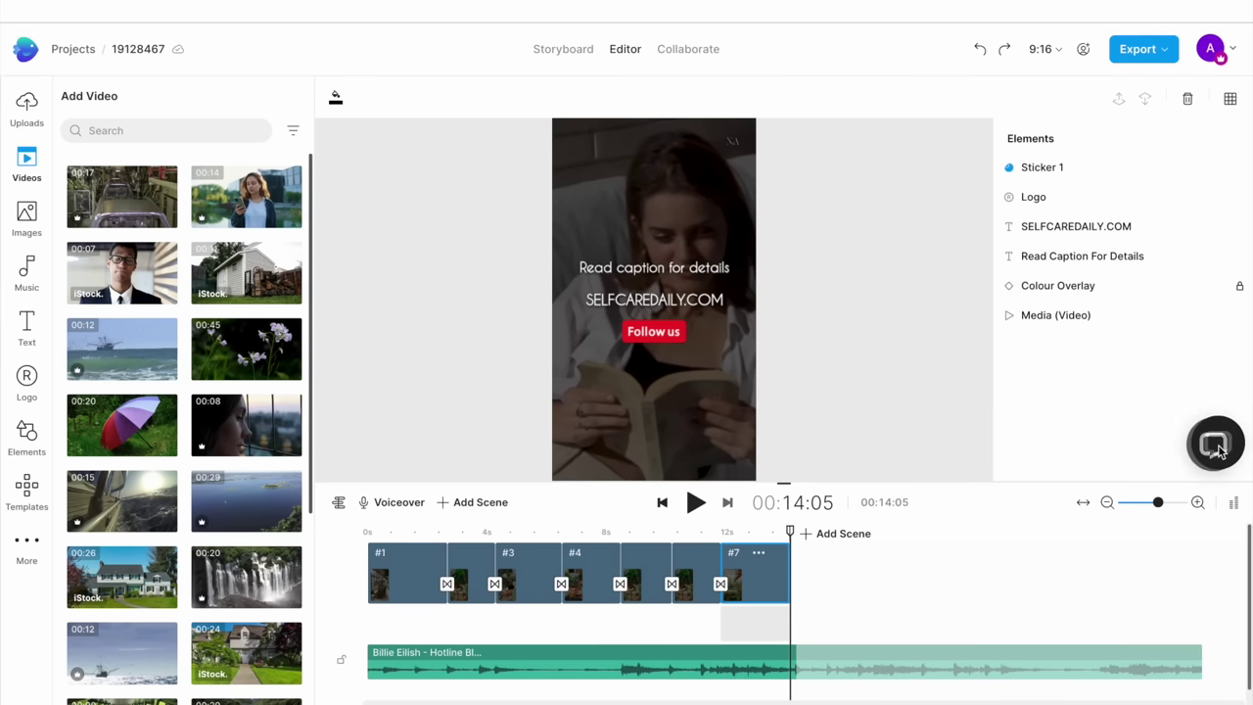
- Open the 24x7 support chat and enter help.invideo.io in a new browser tab
{"action": "left_click", "coordinate": [1221, 449]}
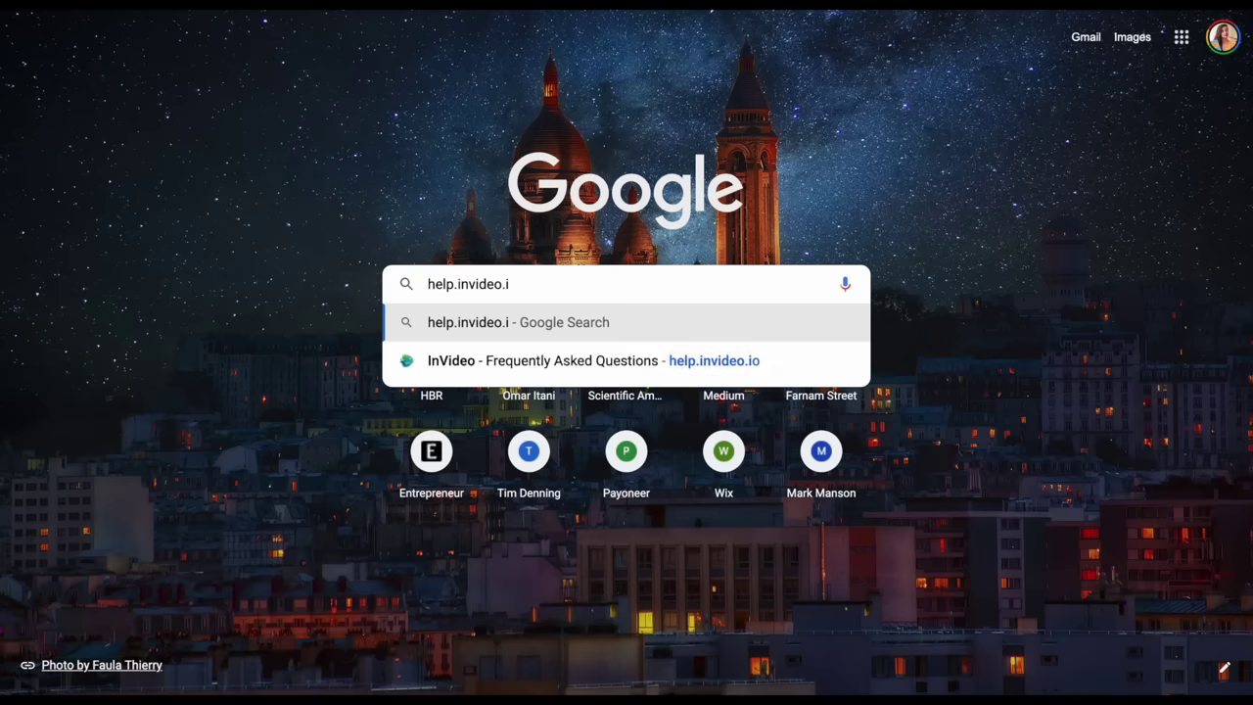
{"action": "type", "text": "o.io"}
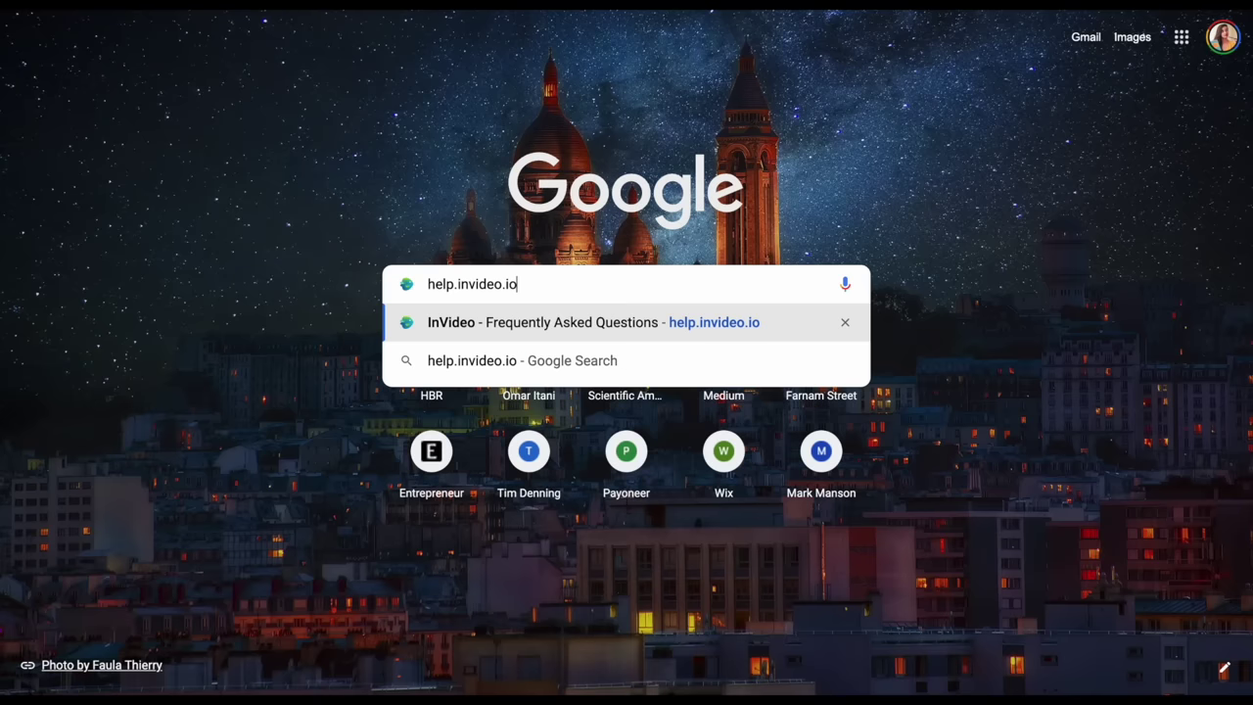
- Open the InVideo FAQ help site and browse its topic categories like Getting started and Music
{"action": "left_click", "coordinate": [532, 327]}
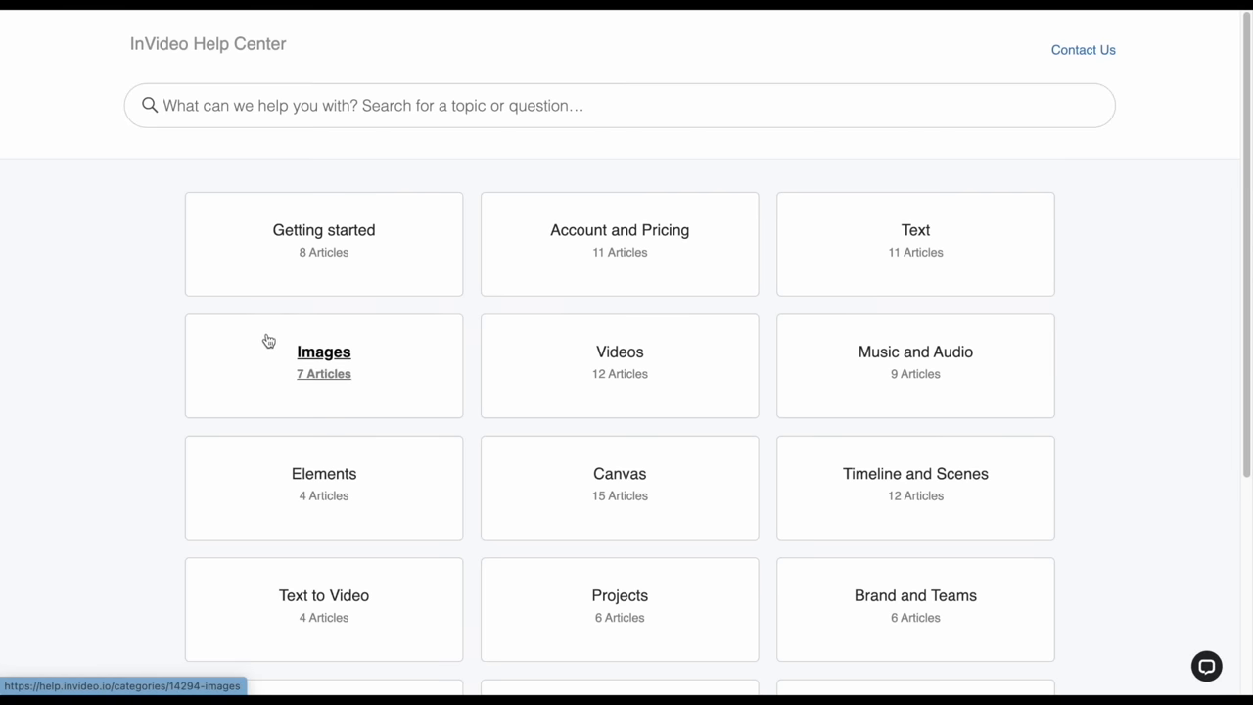
{"action": "scroll", "coordinate": [104, 358], "scroll_direction": "down", "scroll_amount": 2}
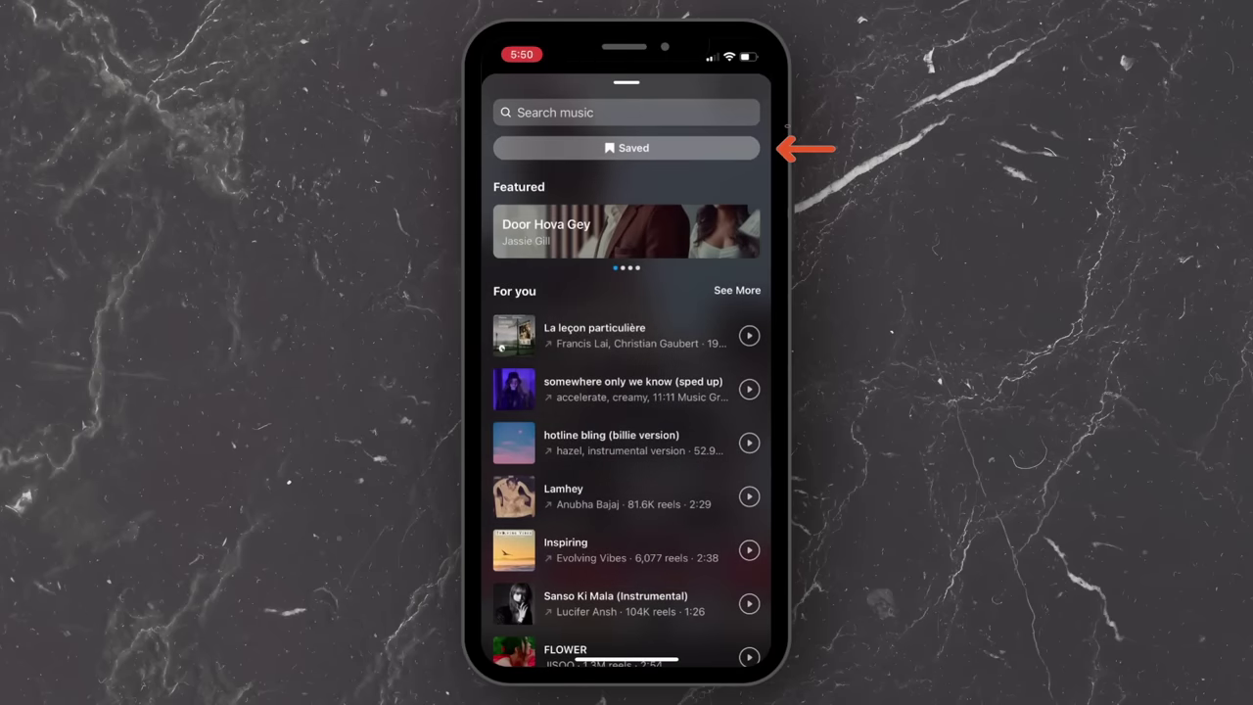
- Add 'hotline bling (billie version)' from Saved music as the reel's audio and choose its segment
{"action": "scroll", "coordinate": [627, 441], "scroll_direction": "down", "scroll_amount": 3}
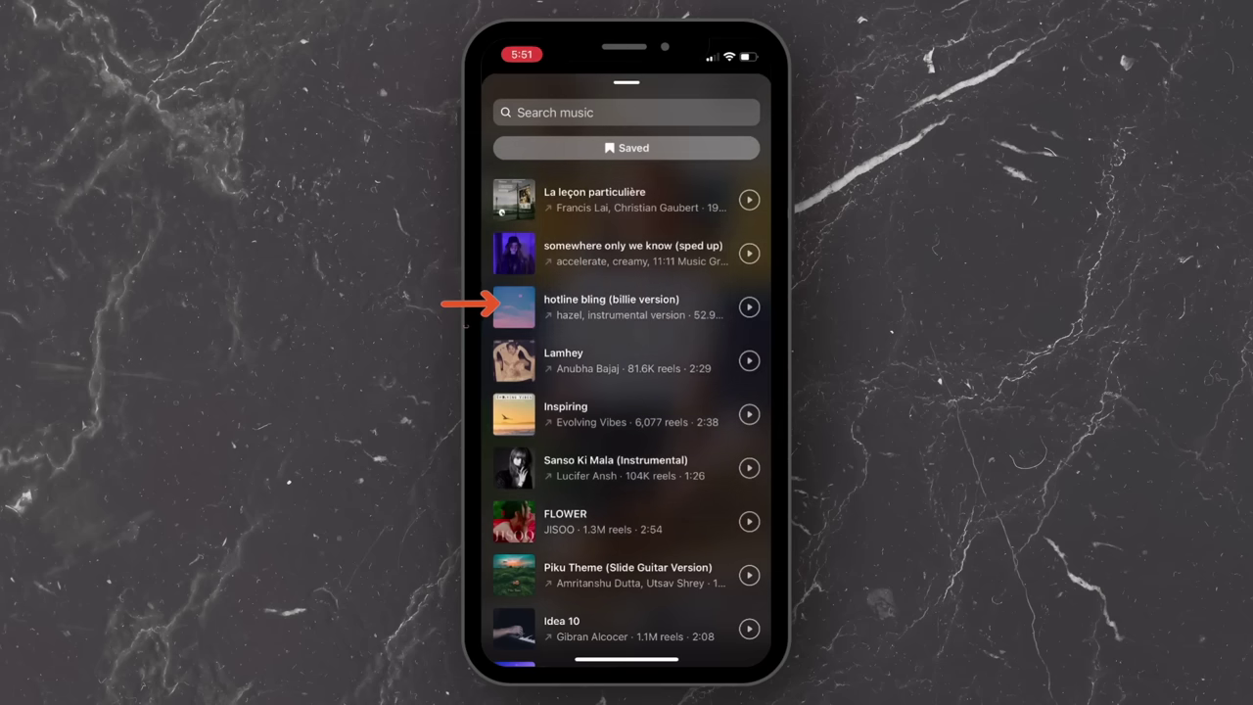
{"action": "left_click", "coordinate": [609, 306]}
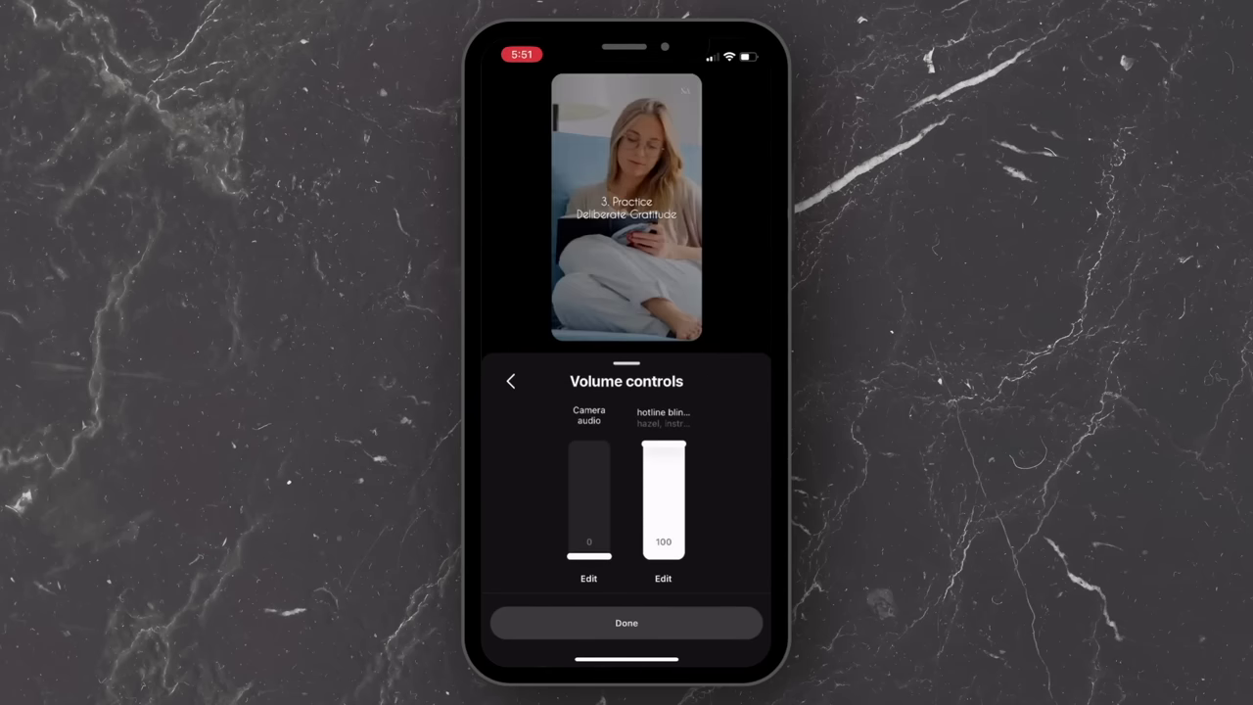
{"action": "left_click", "coordinate": [663, 578]}
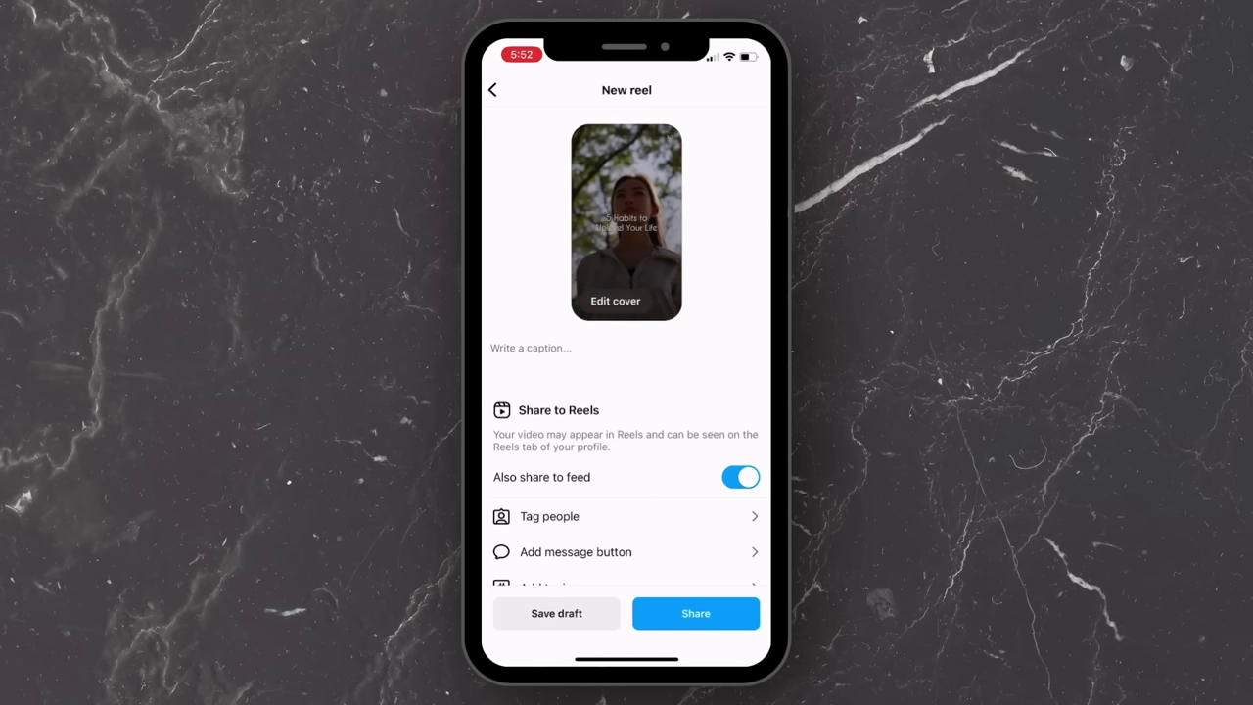
- Write the reel caption '5 habits you need to start'
{"action": "left_click", "coordinate": [529, 347]}
{"action": "left_click", "coordinate": [500, 592]}
{"action": "type", "text": "5"}
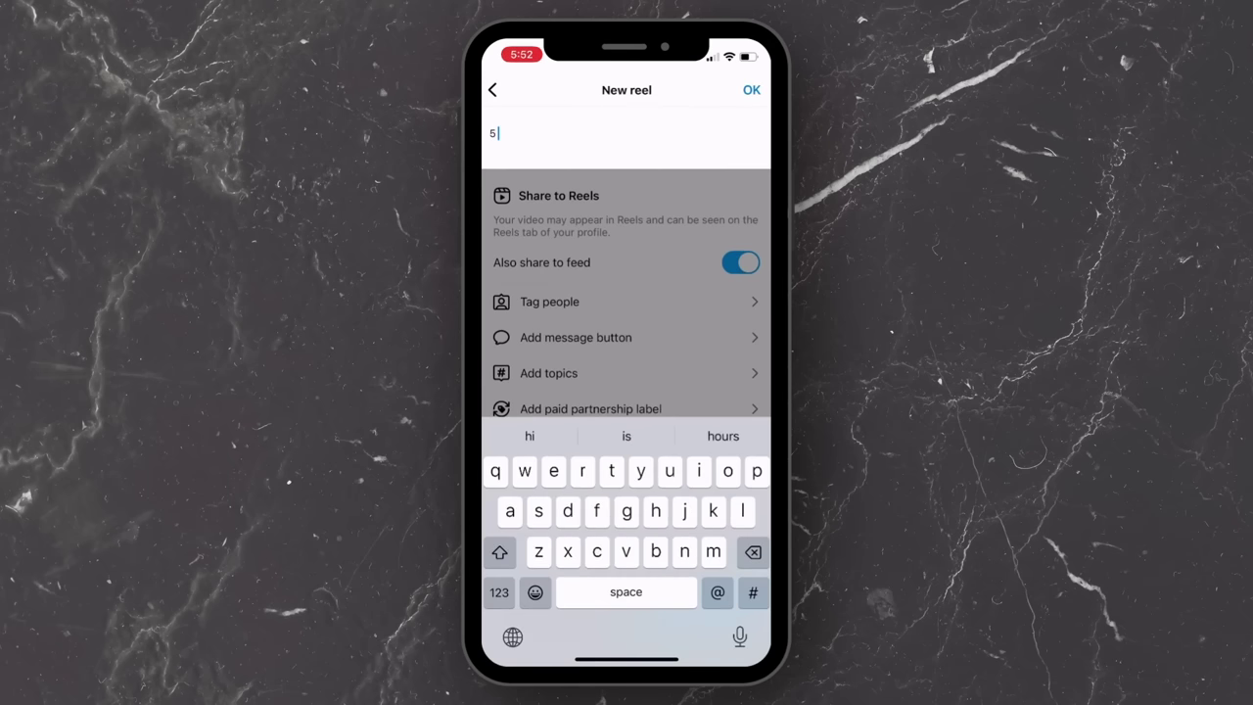
{"action": "type", "text": " habits "}
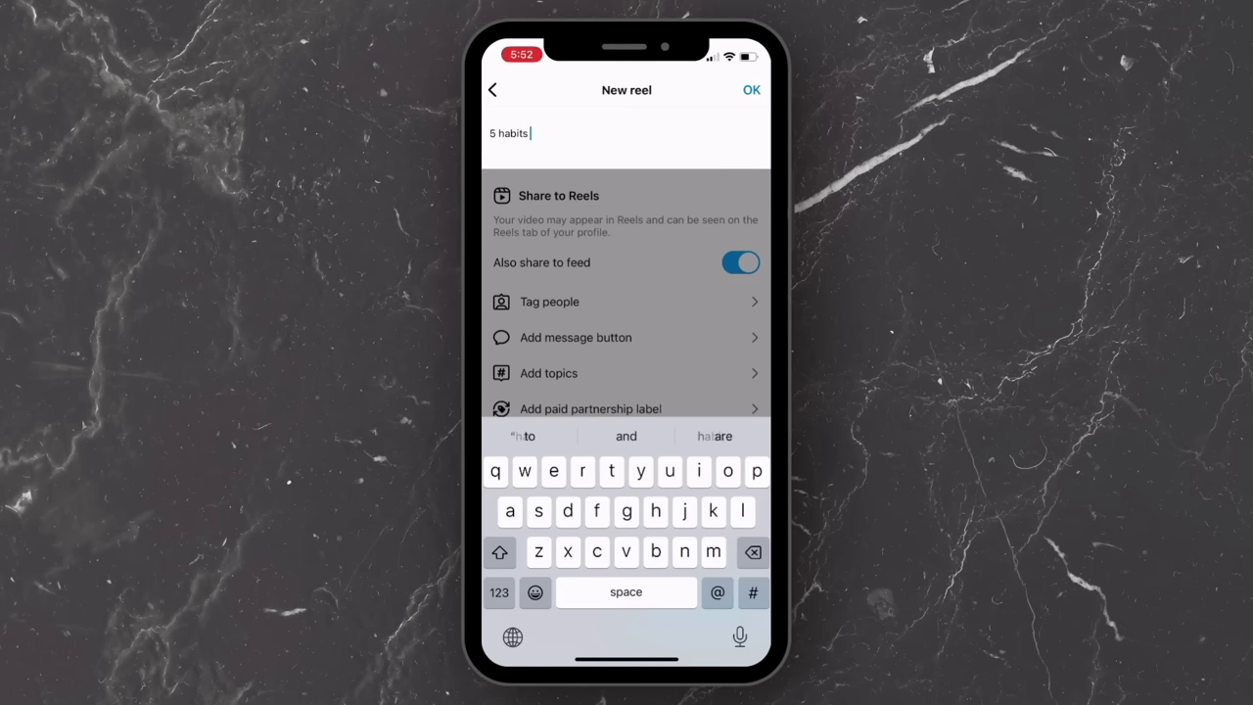
{"action": "type", "text": "you need to start"}
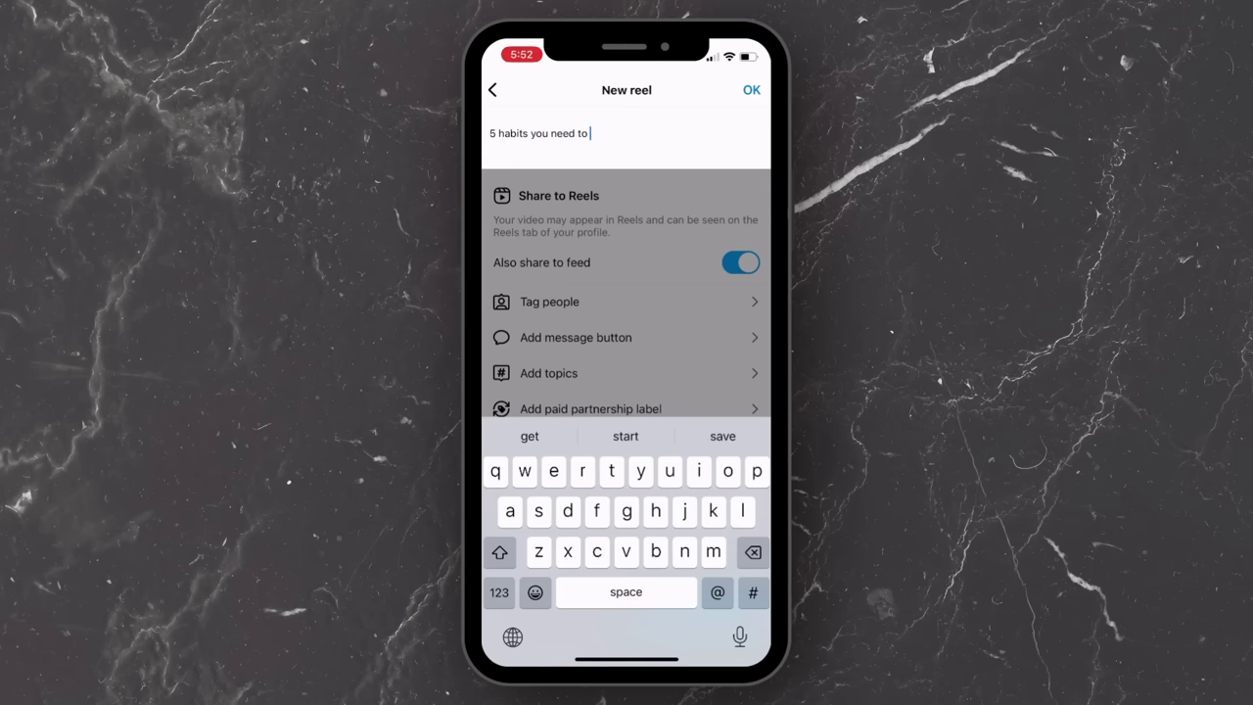